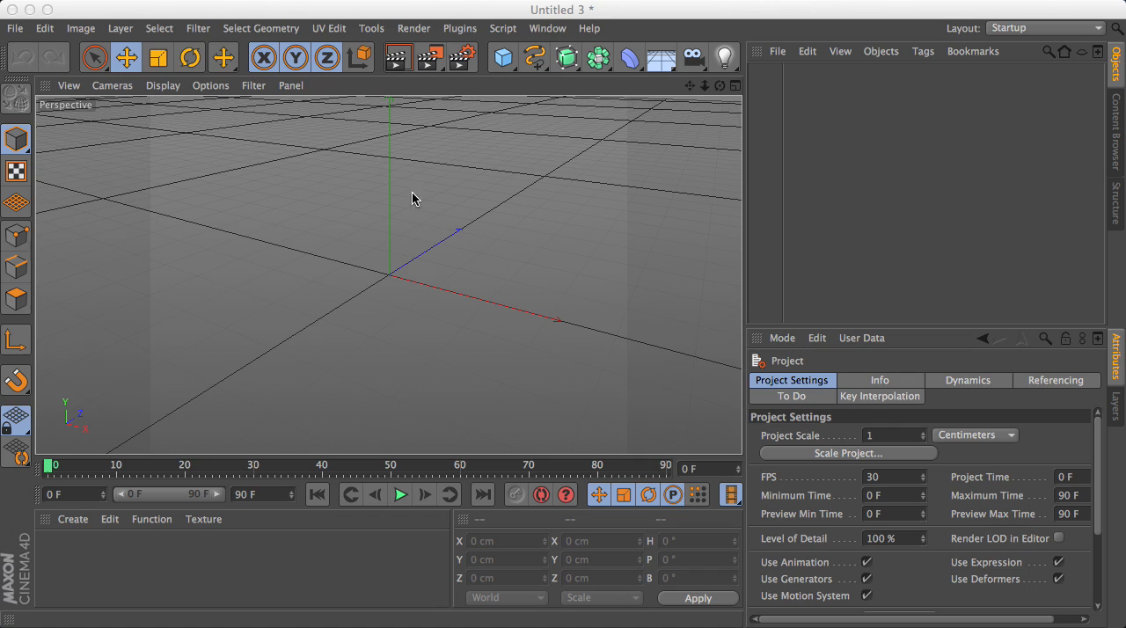
# - Switch to the Untitled 1 project and render the finished skyscraper in the perspective view
pyautogui.click(546, 28)
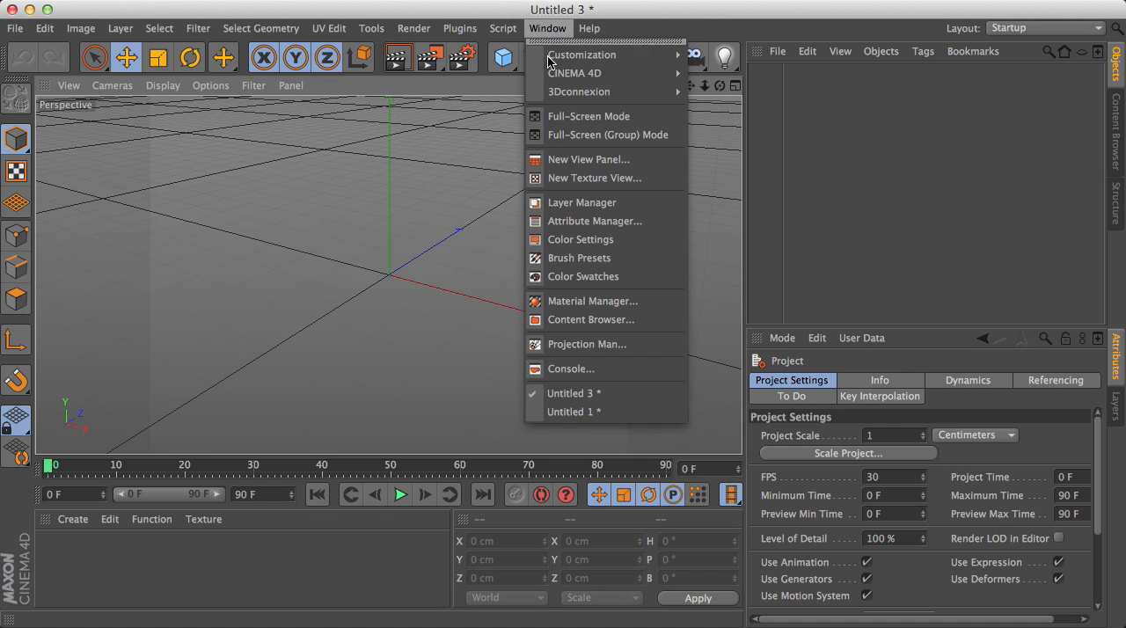
pyautogui.click(561, 410)
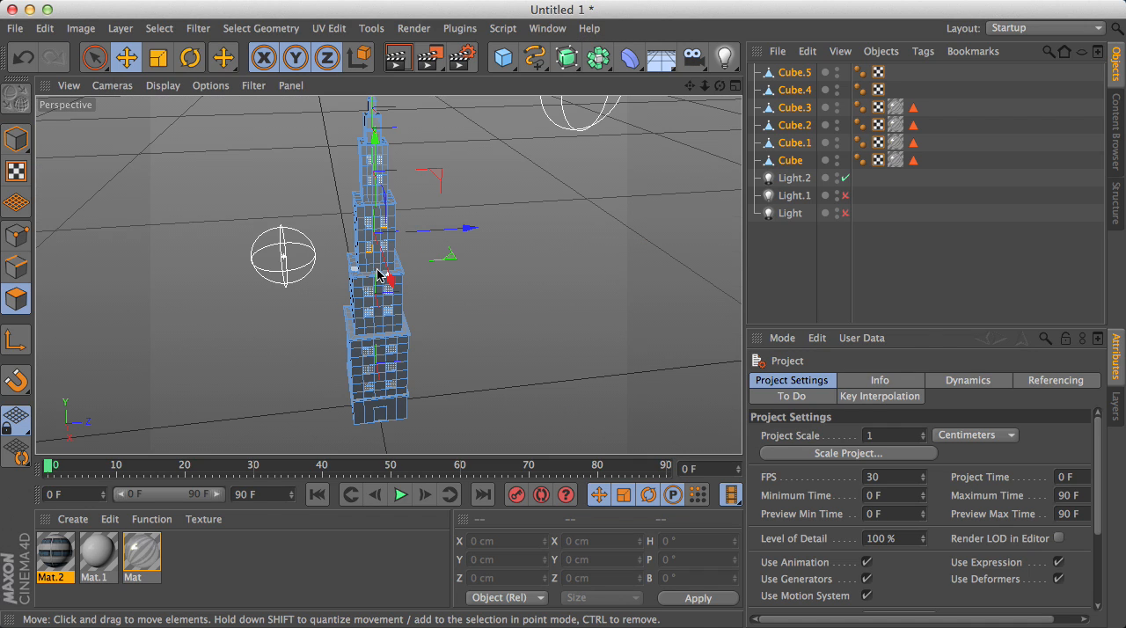
pyautogui.scroll(-1, 382, 273)
pyautogui.moveTo(721, 86); pyautogui.dragTo(656, 189)
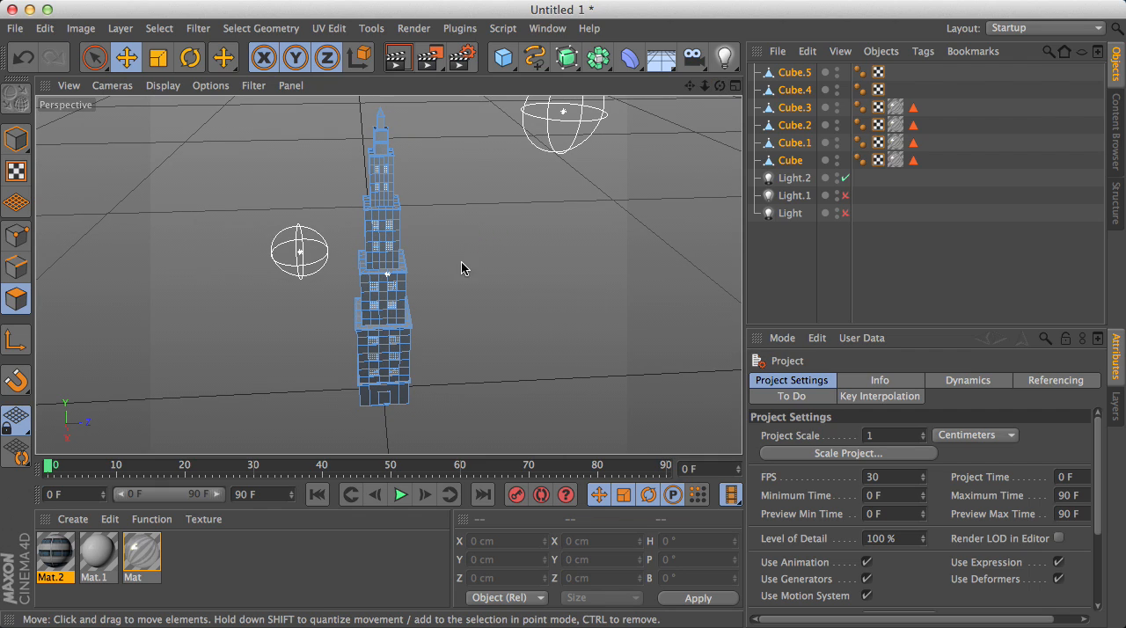
pyautogui.click(397, 58)
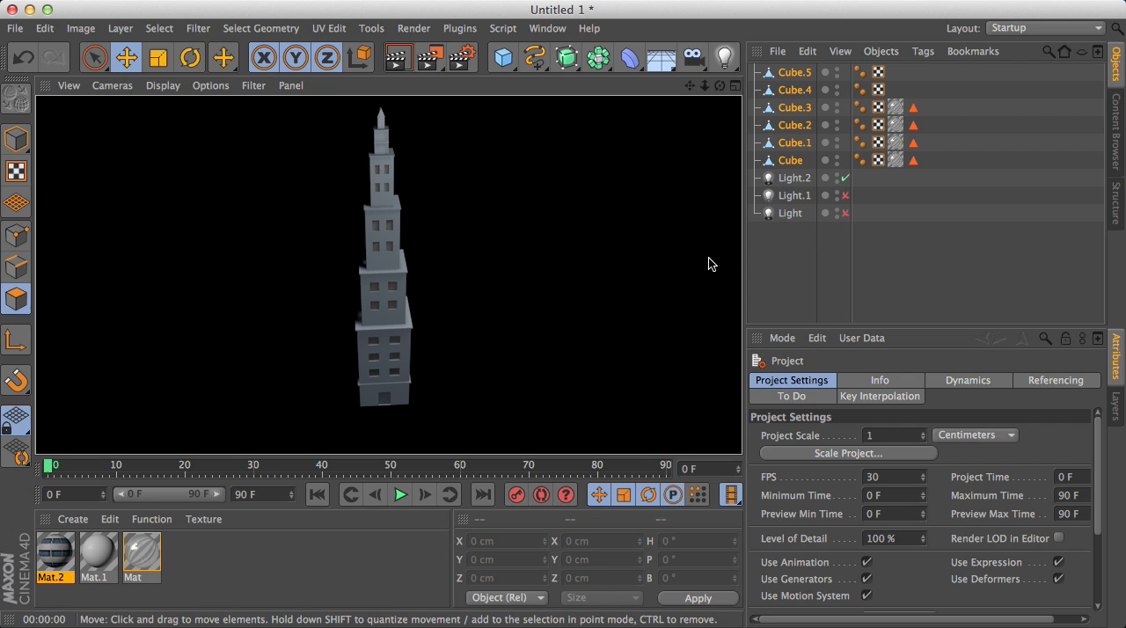
# - Look through the commands offered by the Thrausi 1.22 R12 plugin
pyautogui.click(465, 32)
pyautogui.moveTo(532, 137)
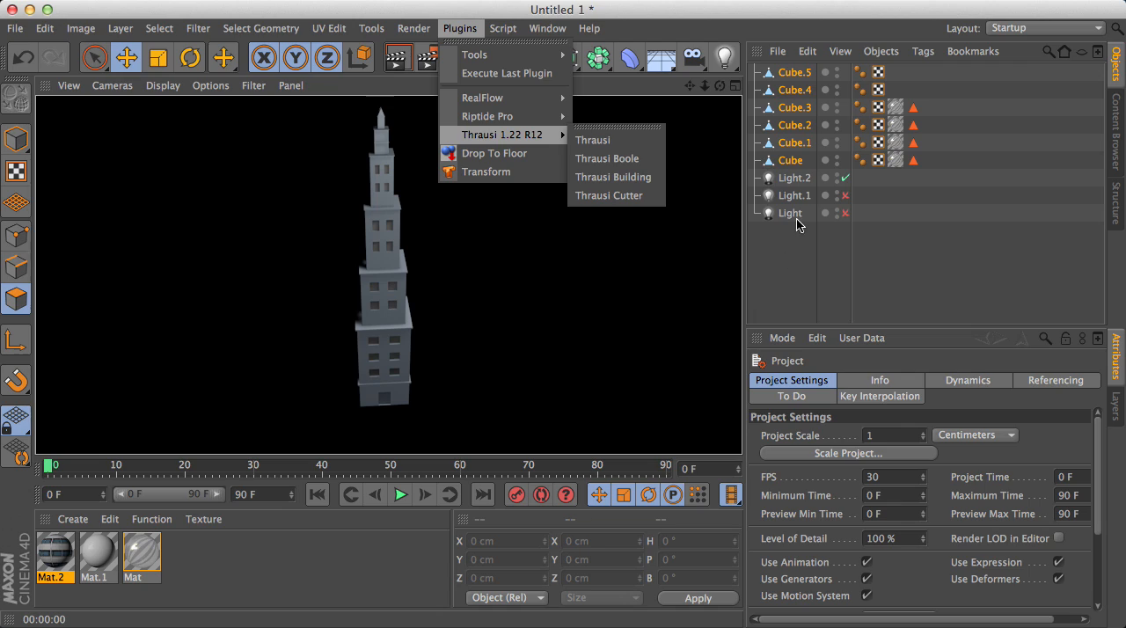
pyautogui.click(760, 277)
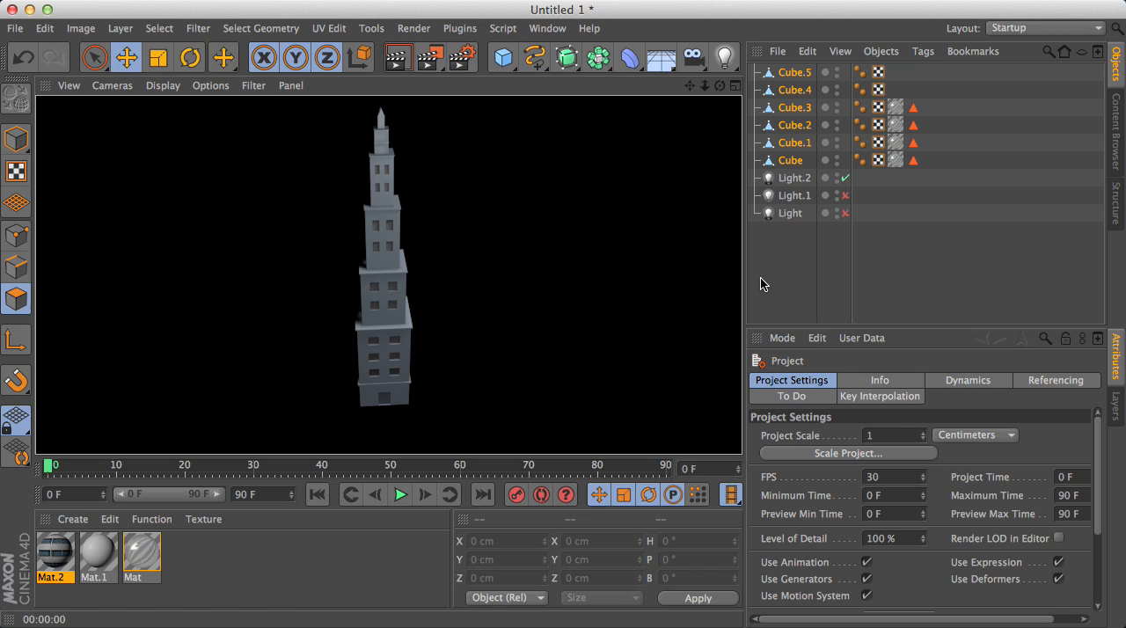
# - Return to the Untitled 3 project and switch the interface layout to Modeling
pyautogui.click(549, 30)
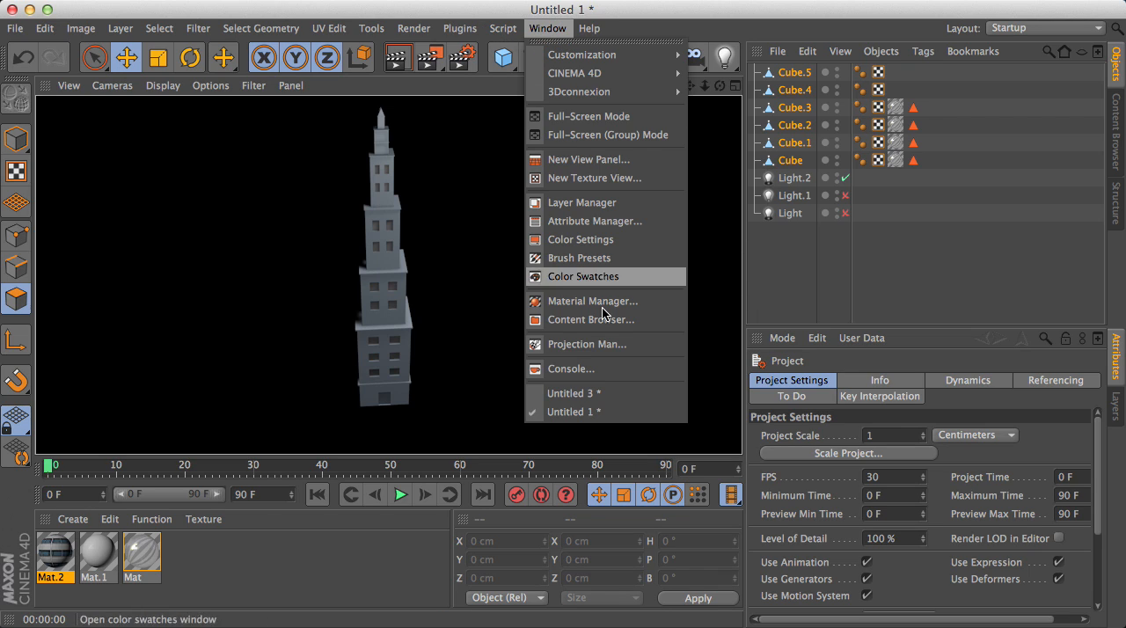
pyautogui.click(588, 394)
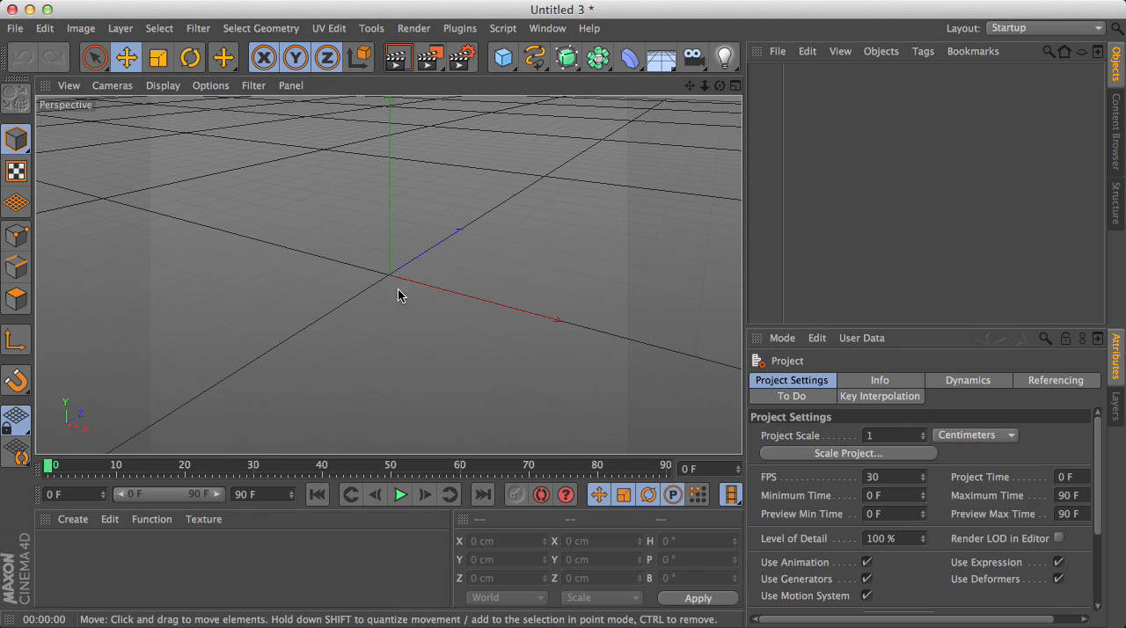
pyautogui.click(1050, 35)
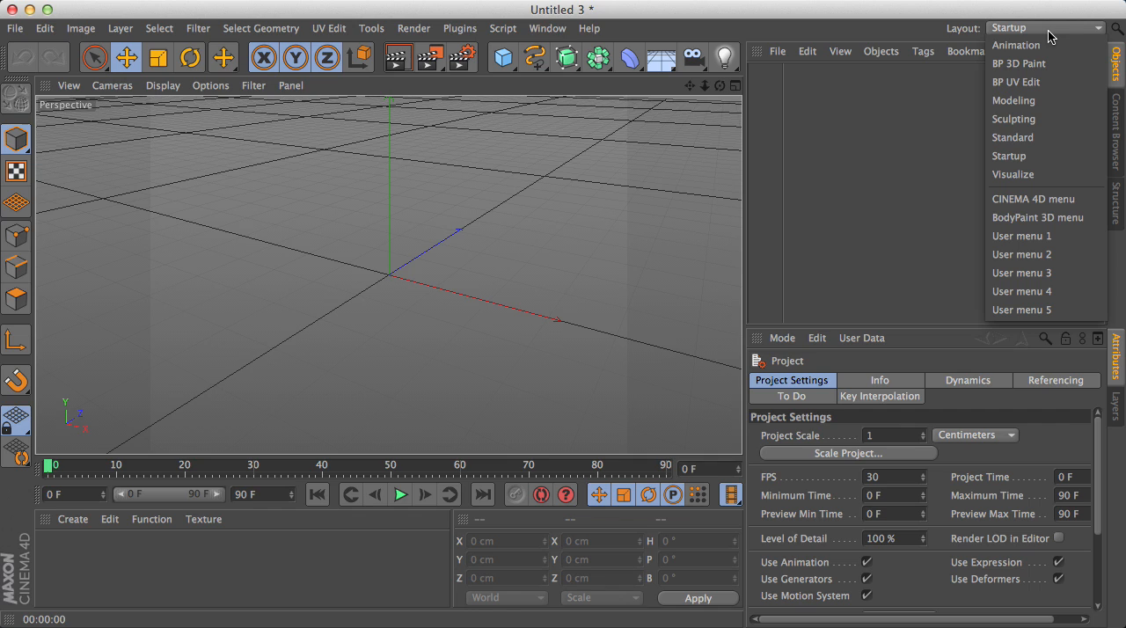
pyautogui.click(1020, 102)
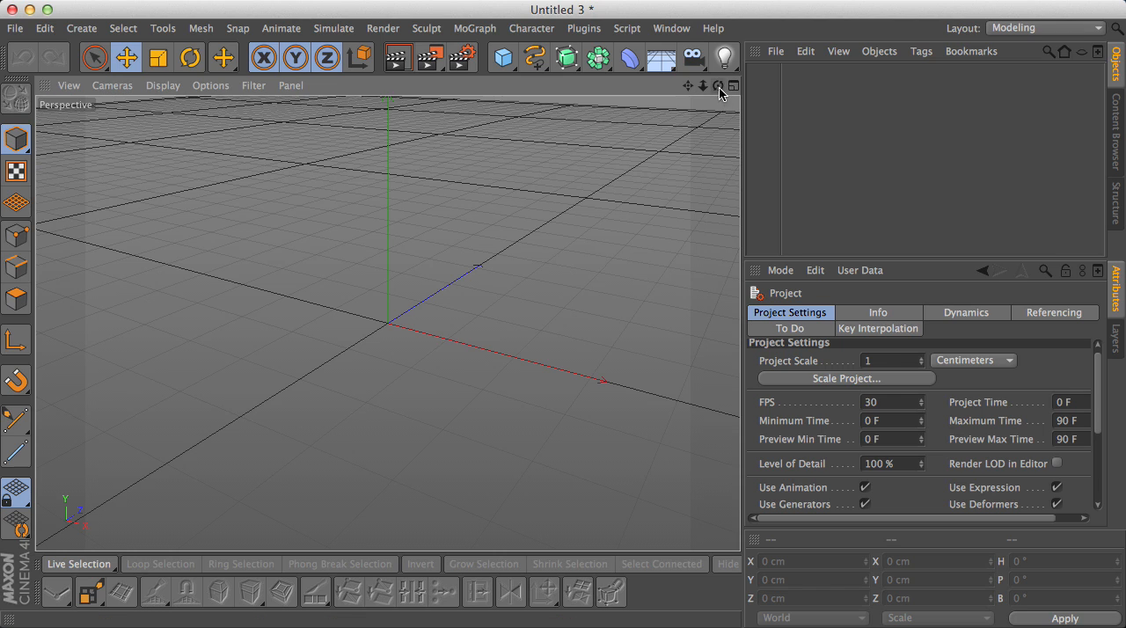
# - Add a cube primitive to the empty scene and set its Y size to 2000 cm
pyautogui.moveTo(718, 85); pyautogui.dragTo(563, 319)
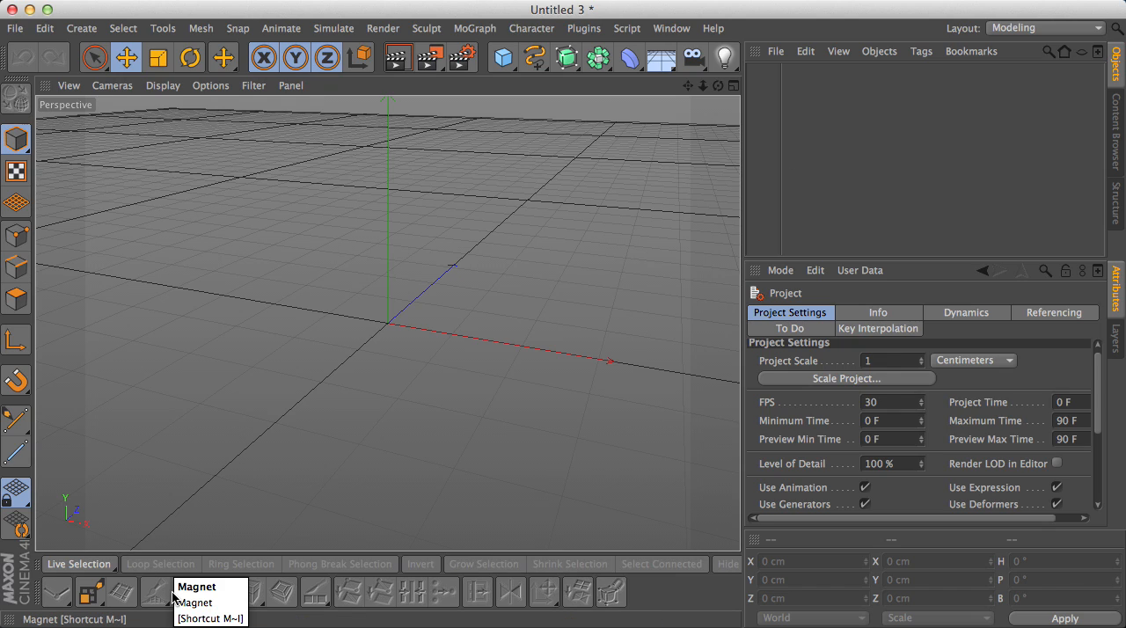
pyautogui.click(504, 58)
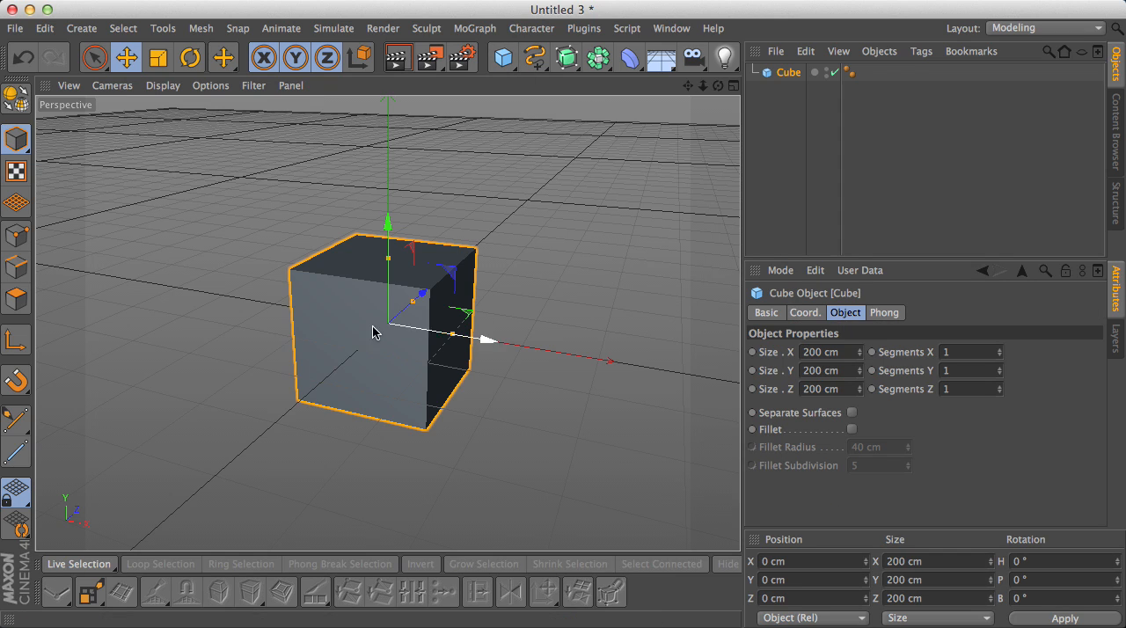
pyautogui.scroll(-6, 510, 284)
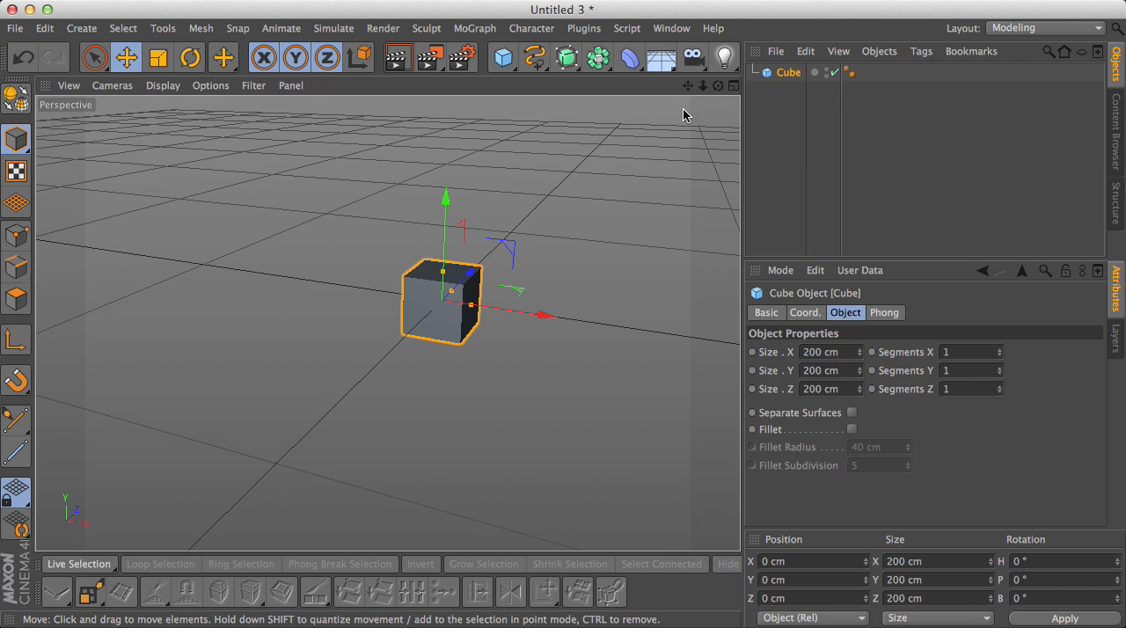
pyautogui.moveTo(689, 85)
pyautogui.mouseDown()
pyautogui.moveTo(655, 109)
pyautogui.moveTo(686, 136)
pyautogui.moveTo(638, 112)
pyautogui.moveTo(701, 90)
pyautogui.moveTo(691, 86)
pyautogui.mouseUp()
pyautogui.scroll(-3, 487, 240)
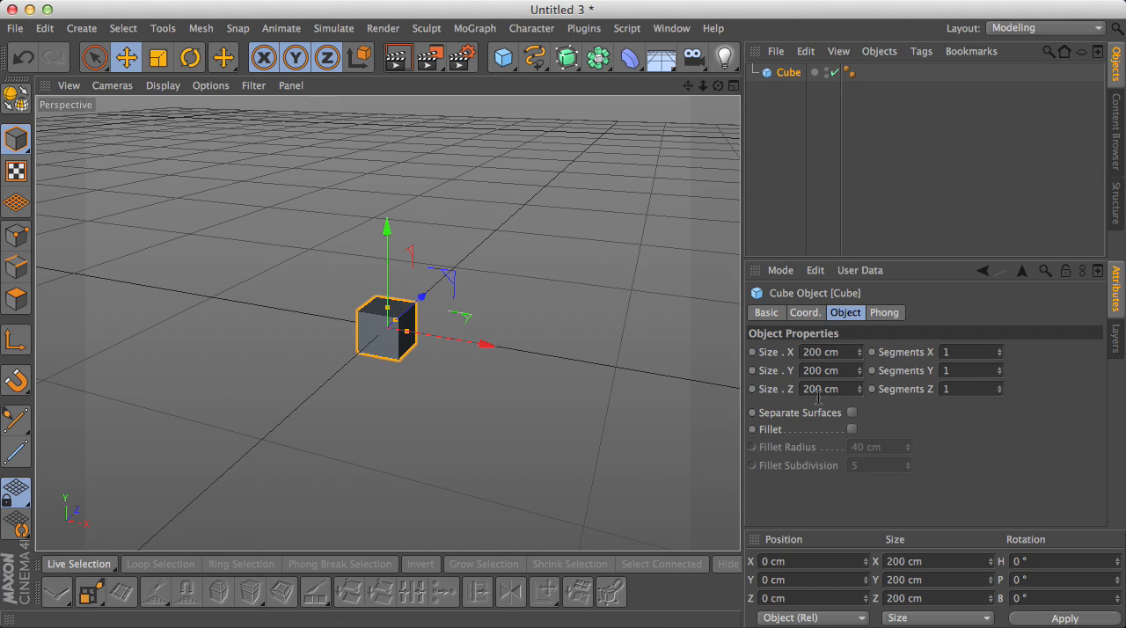
pyautogui.scroll(-1, 437, 273)
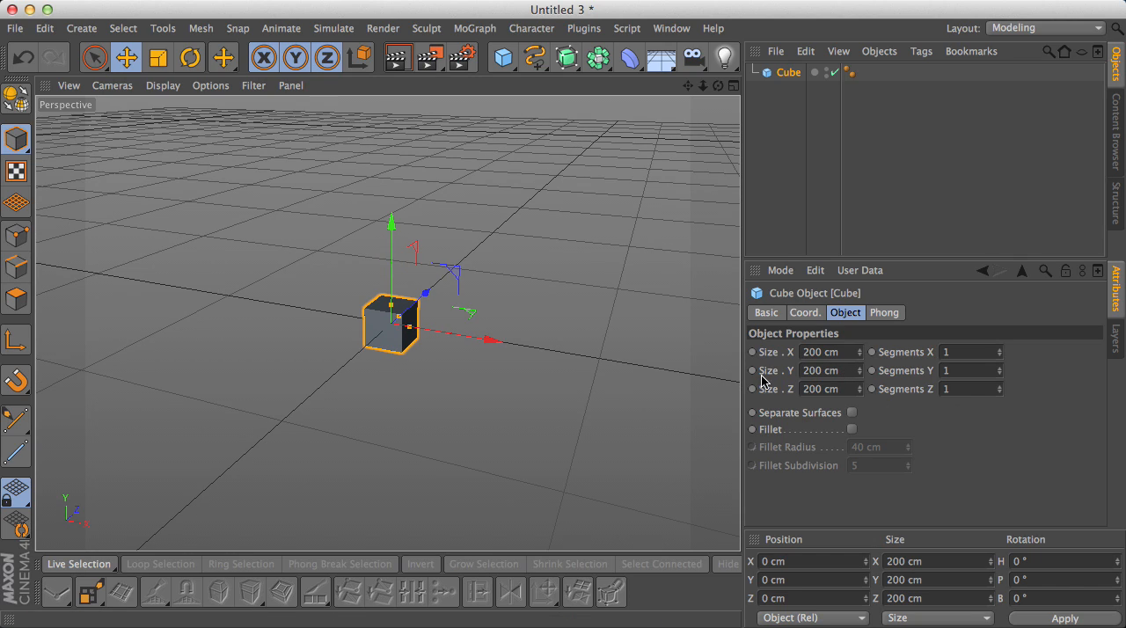
pyautogui.click(844, 371)
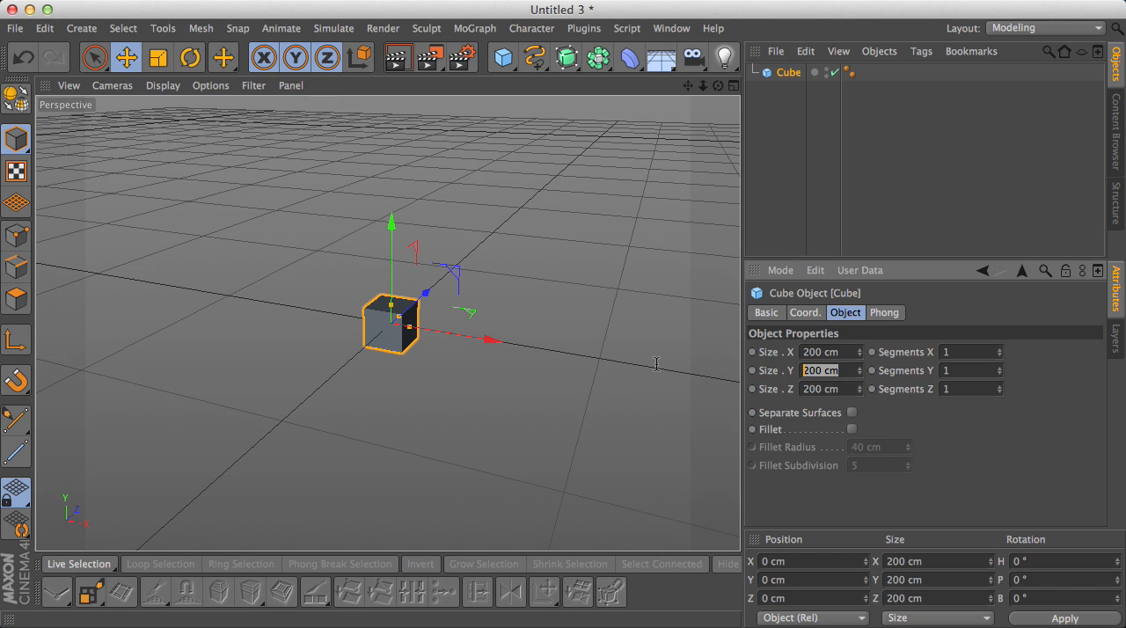
pyautogui.write('2000')
pyautogui.press('Return')
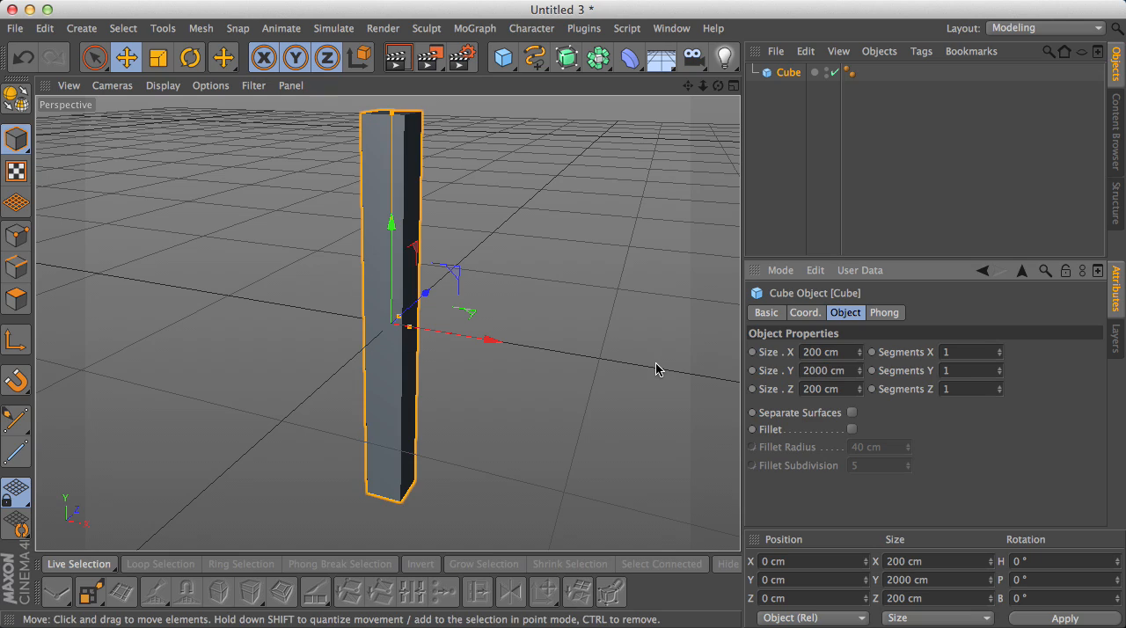
# - Set the cube's X size and Z size to 1000 cm each
pyautogui.click(817, 352)
pyautogui.write('1000')
pyautogui.press('Return')
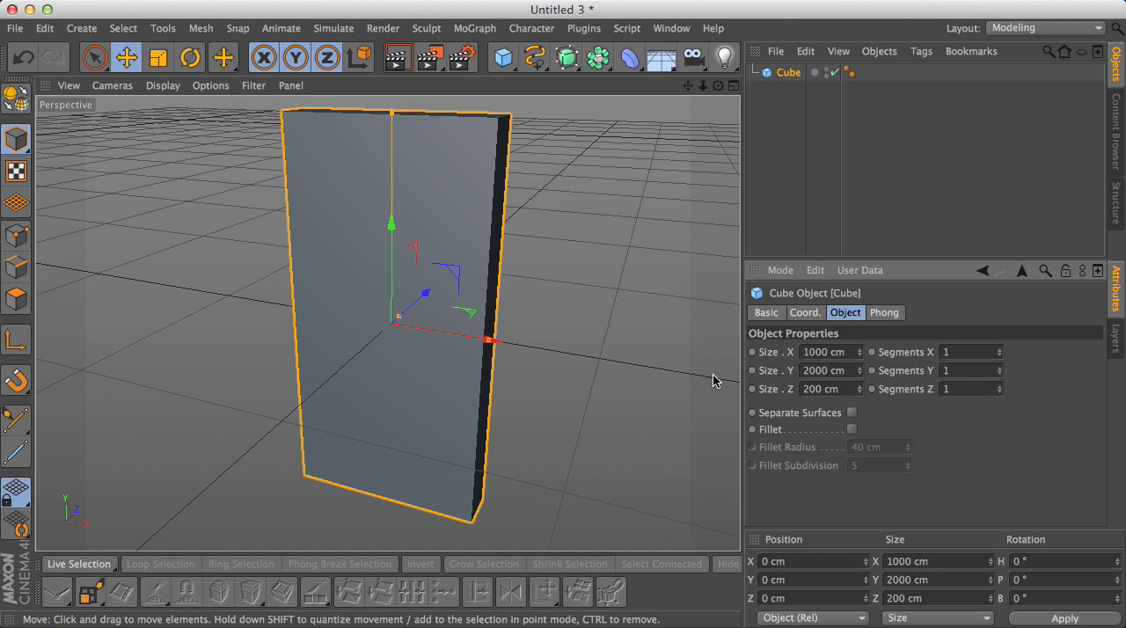
pyautogui.moveTo(844, 393); pyautogui.dragTo(670, 391)
pyautogui.write('1000')
pyautogui.press('Return')
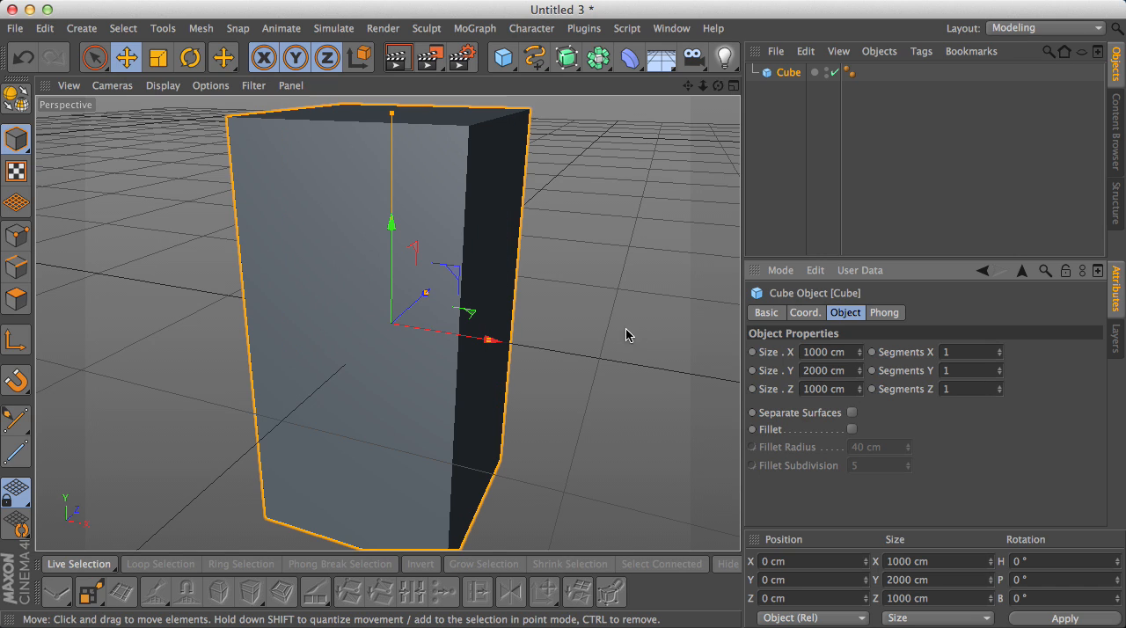
# - Place the resized cube on the ground plane with the Drop To Floor plugin
pyautogui.scroll(-5, 511, 345)
pyautogui.moveTo(688, 85); pyautogui.dragTo(682, 87)
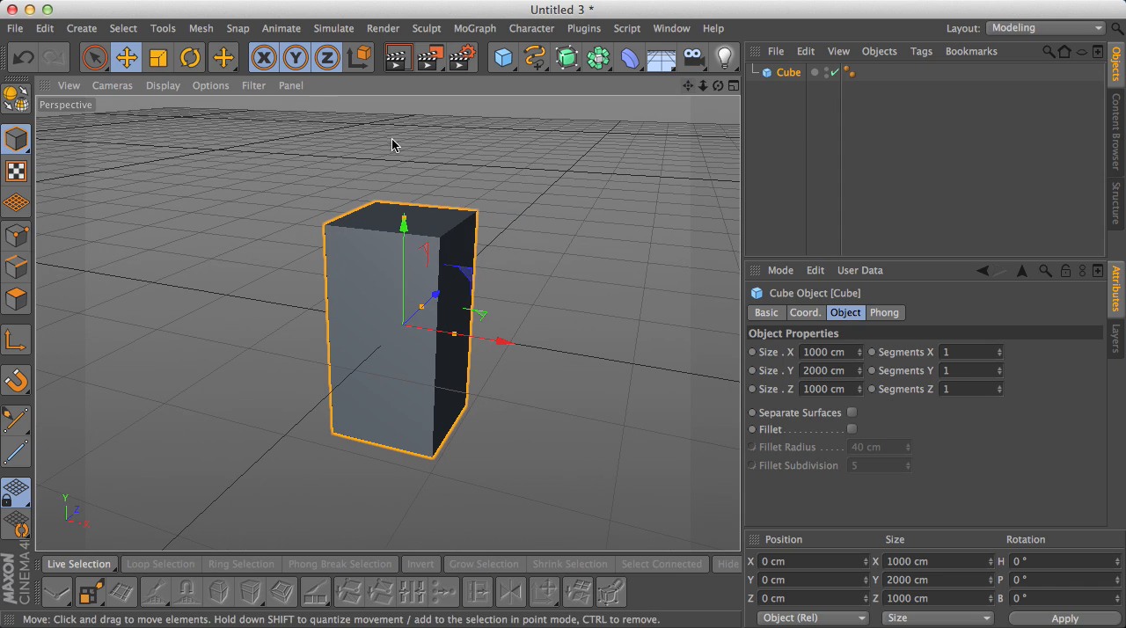
pyautogui.click(572, 39)
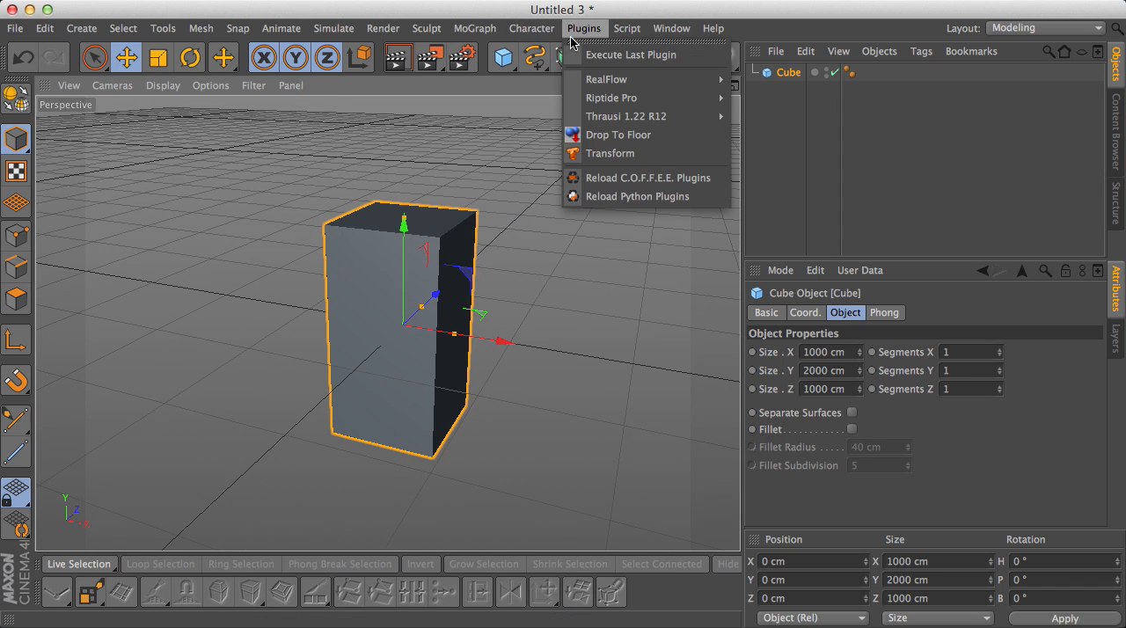
pyautogui.click(611, 135)
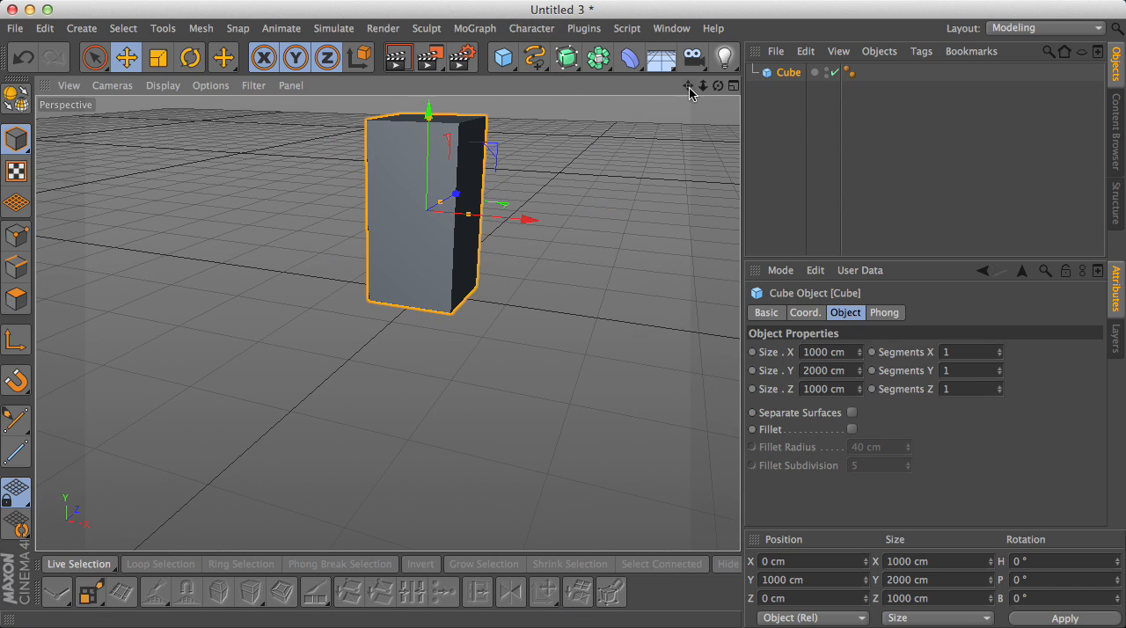
pyautogui.moveTo(690, 88); pyautogui.dragTo(682, 122)
# - Set the perspective view's display mode to Gouraud Shading (Lines)
pyautogui.press('v')
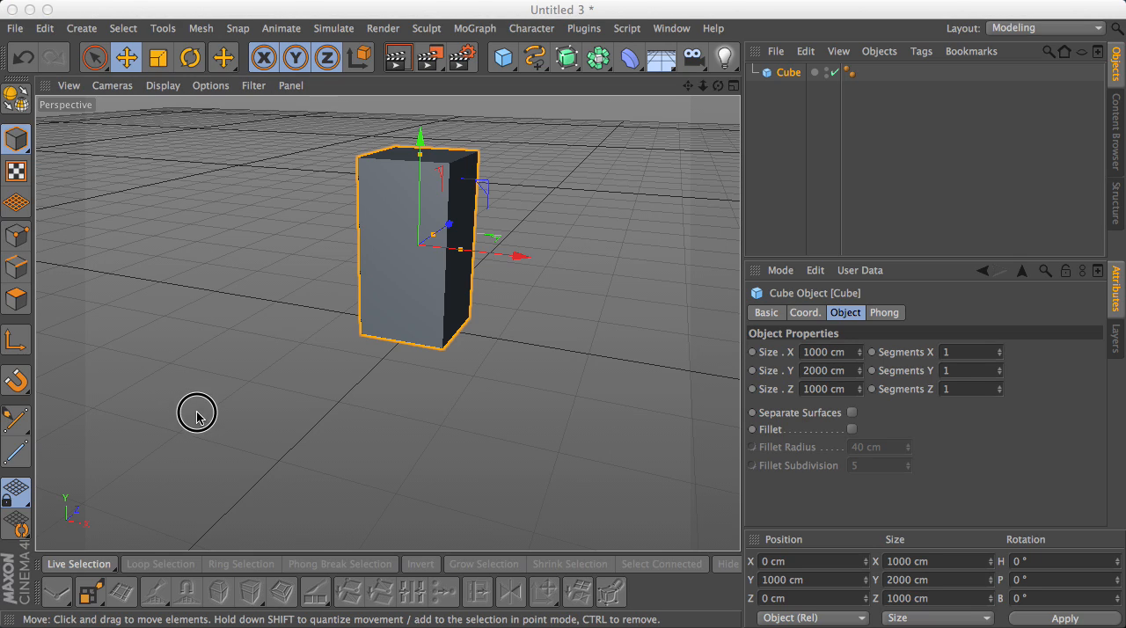
pyautogui.click(164, 86)
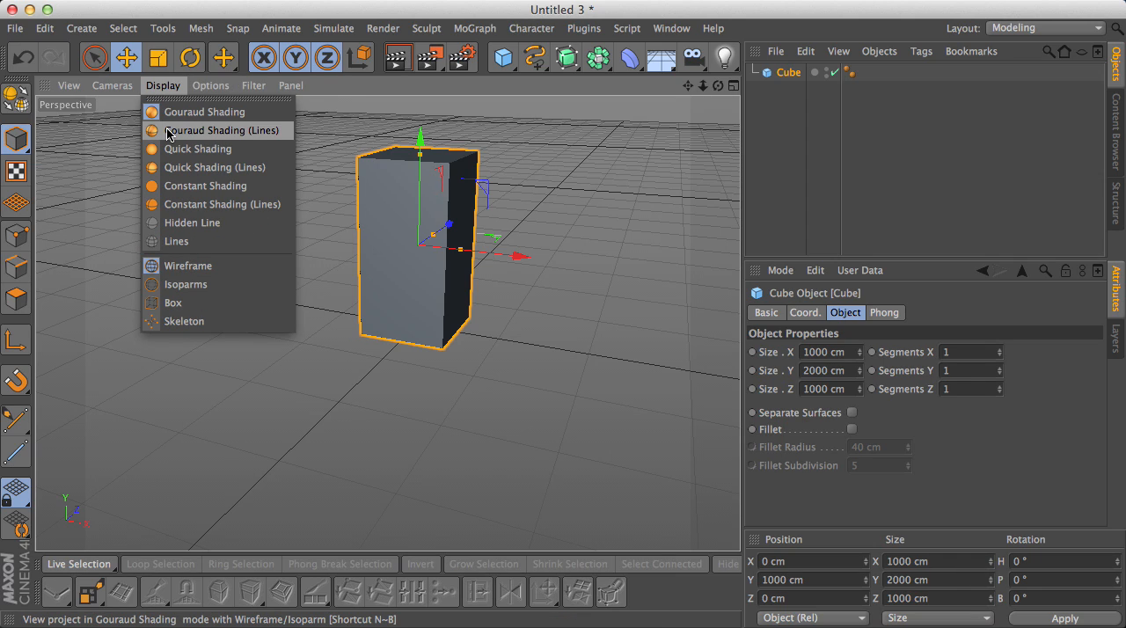
pyautogui.click(168, 130)
pyautogui.moveTo(718, 86); pyautogui.dragTo(635, 118)
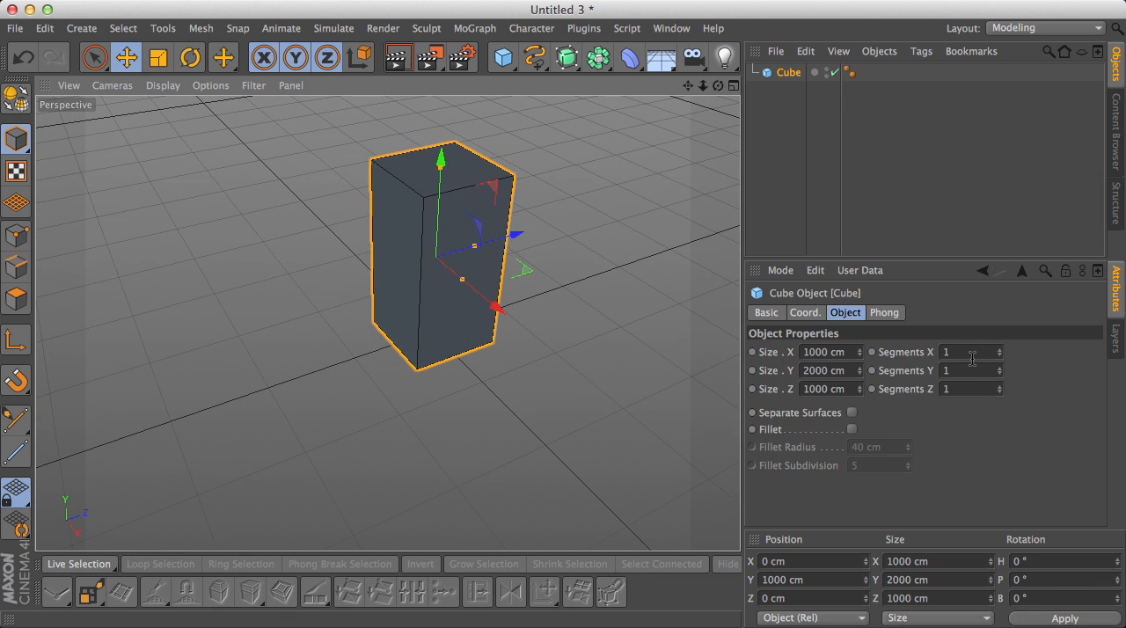
# - Try 3 segments along the cube's X axis, then return Segments X to 1
pyautogui.click(999, 353)
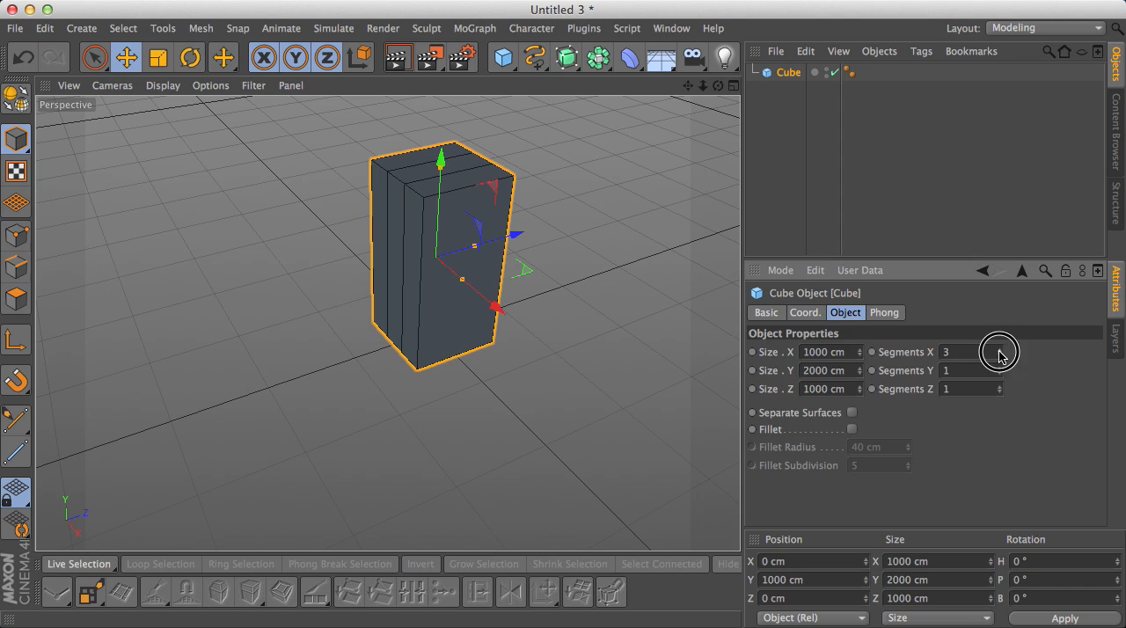
pyautogui.click(999, 353)
pyautogui.click(999, 353)
pyautogui.click(1001, 355)
pyautogui.click(1000, 355)
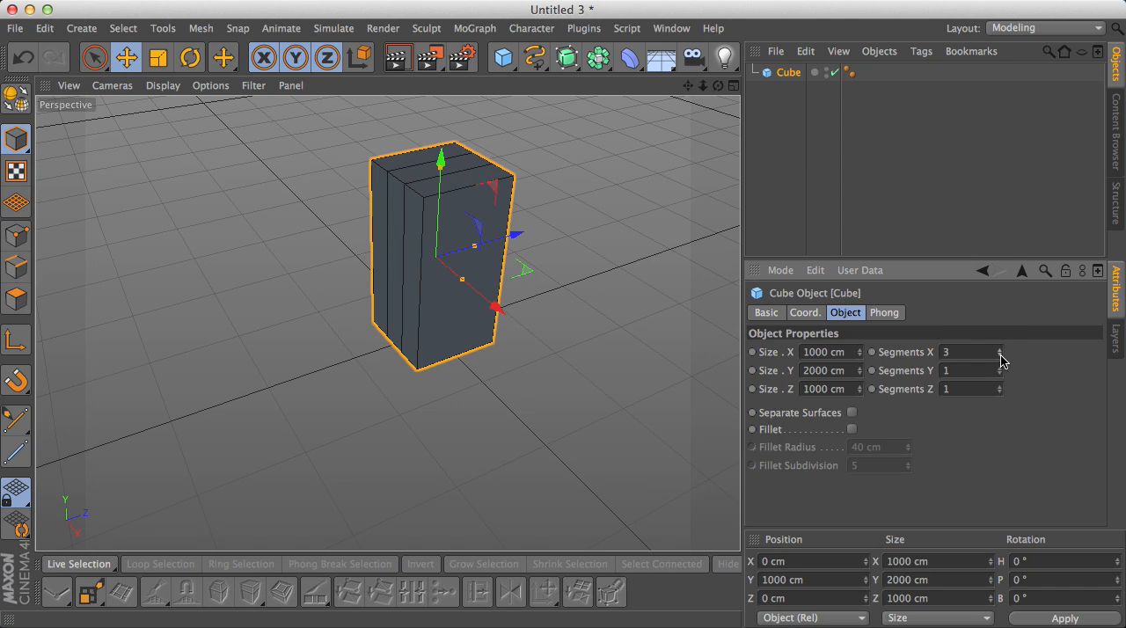
pyautogui.click(1001, 356)
pyautogui.click(1000, 355)
# - Switch the display to Gouraud Shading, try 6 X segments on the cube and return them to 1
pyautogui.click(170, 89)
pyautogui.click(189, 112)
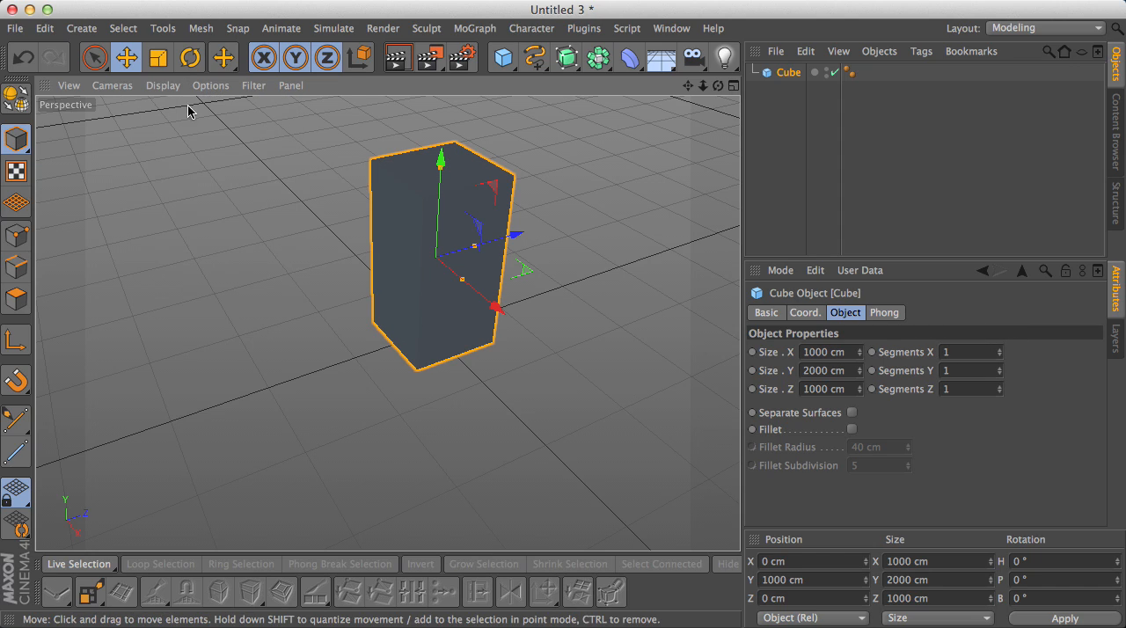
pyautogui.click(1000, 351)
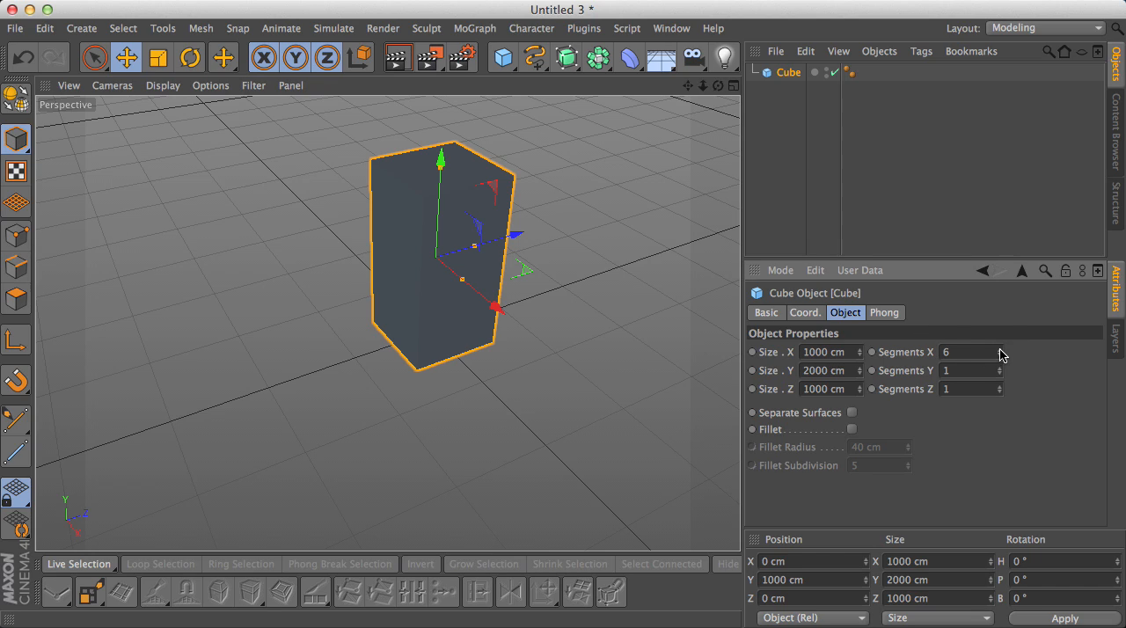
pyautogui.click(1001, 352)
# - Switch the display to Hidden Line, try 4 X segments on the cube and return them to 1
pyautogui.click(165, 85)
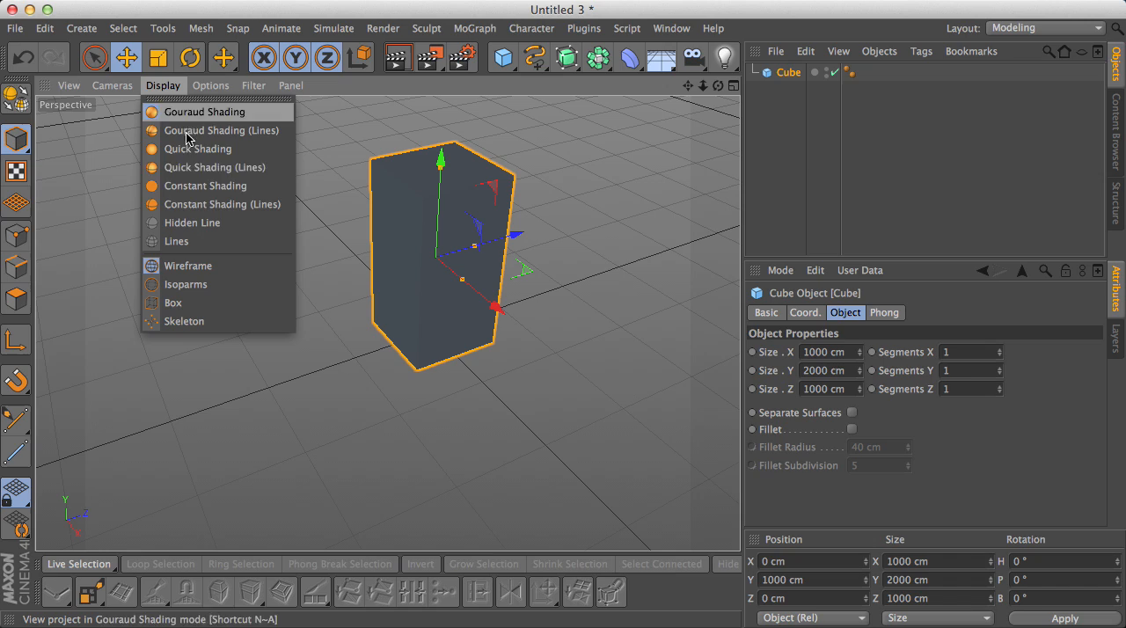
pyautogui.click(204, 225)
pyautogui.click(1001, 350)
pyautogui.click(1000, 350)
pyautogui.click(1000, 351)
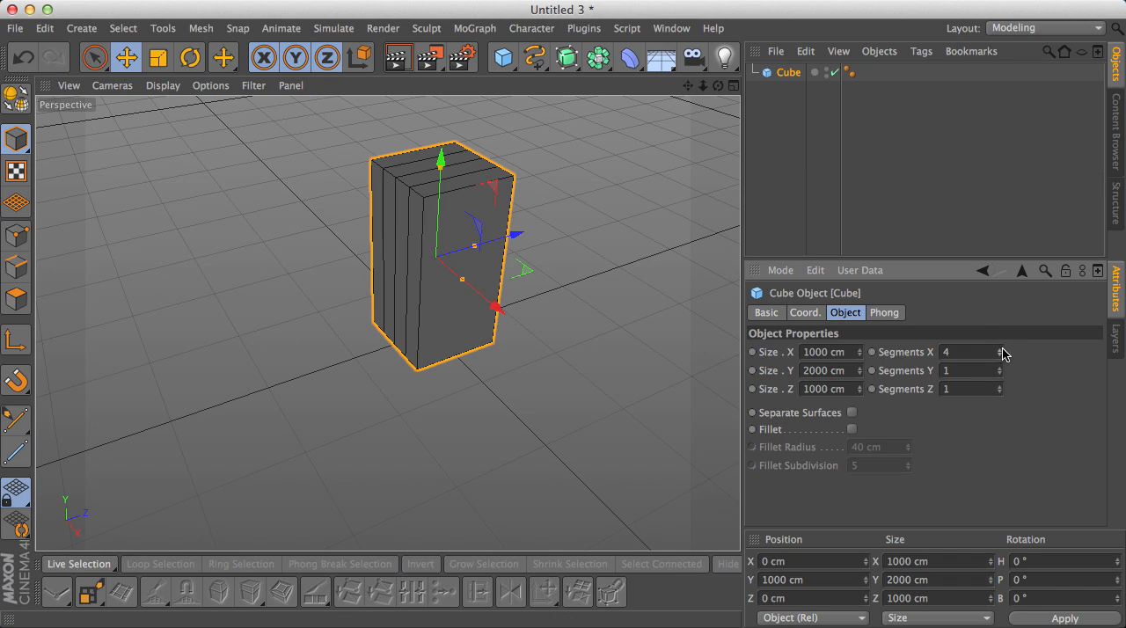
pyautogui.click(1001, 356)
pyautogui.click(1000, 356)
pyautogui.click(1001, 357)
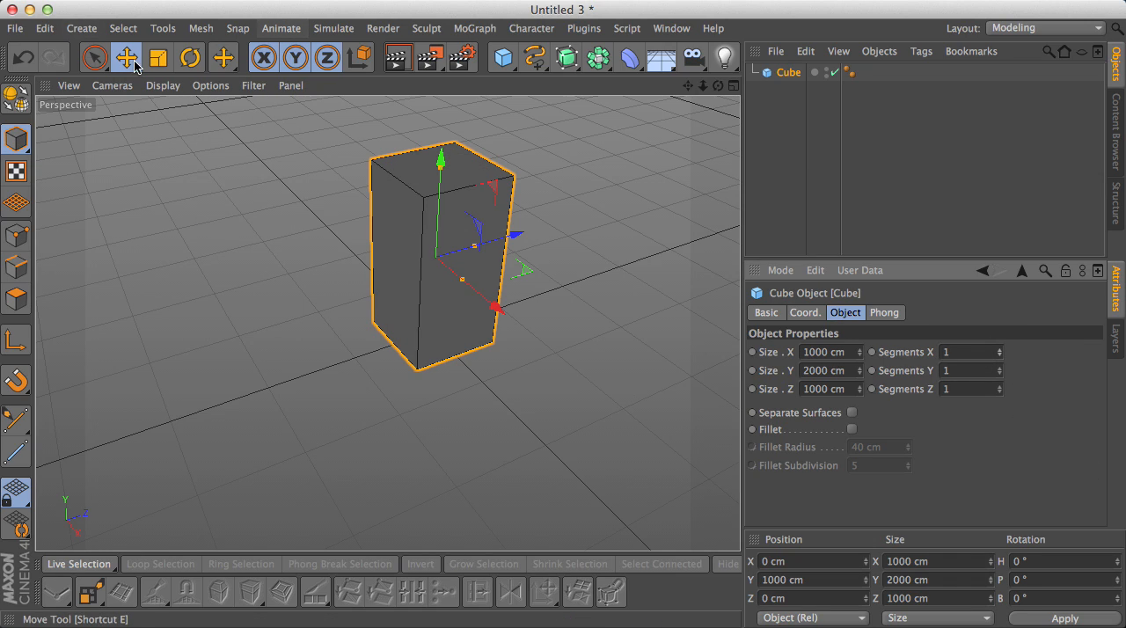
# - Set the display mode back to Gouraud Shading (Lines) and give the cube 5 X segments
pyautogui.click(163, 85)
pyautogui.click(200, 132)
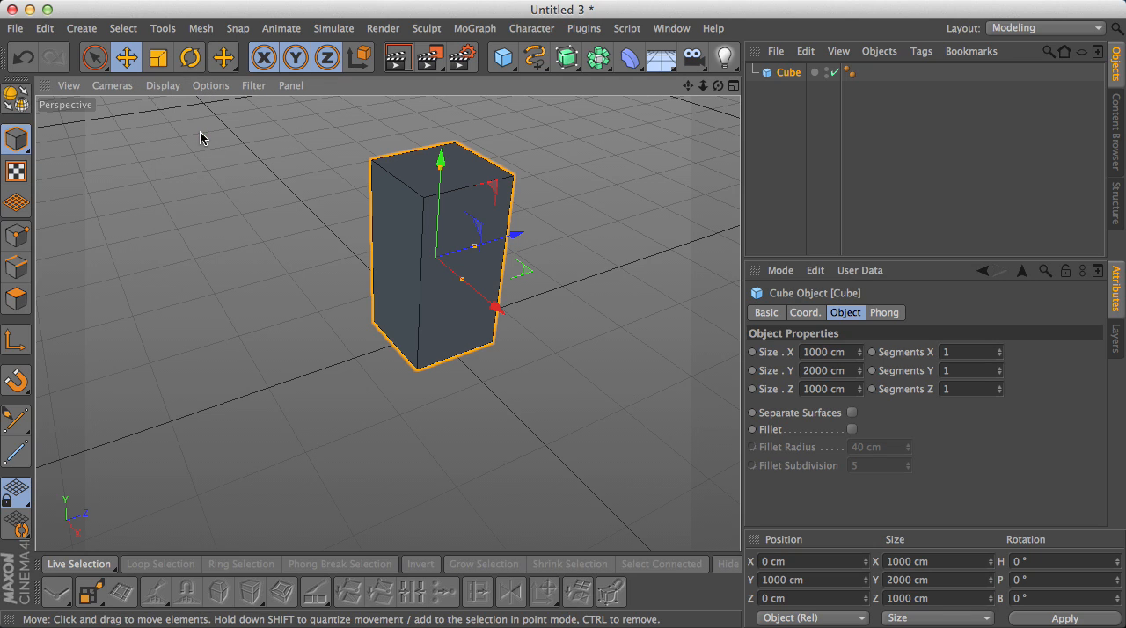
pyautogui.doubleClick(962, 348)
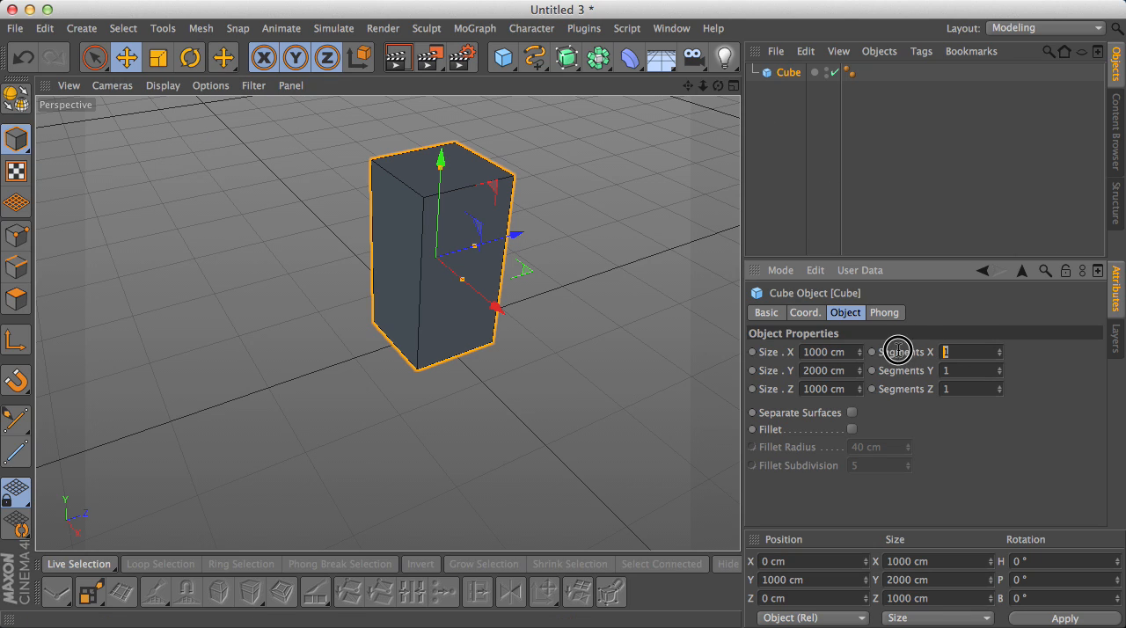
pyautogui.write('5')
pyautogui.press('Return')
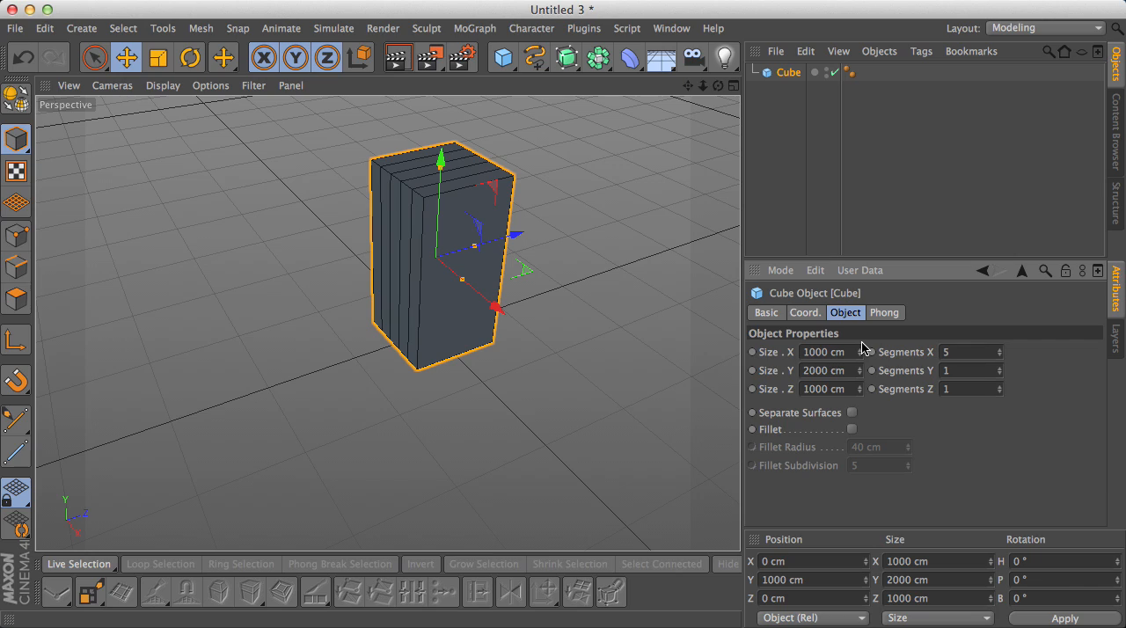
# - Set the cube's Segments Z to 5 and Segments Y to 10
pyautogui.write('5')
pyautogui.press('Return')
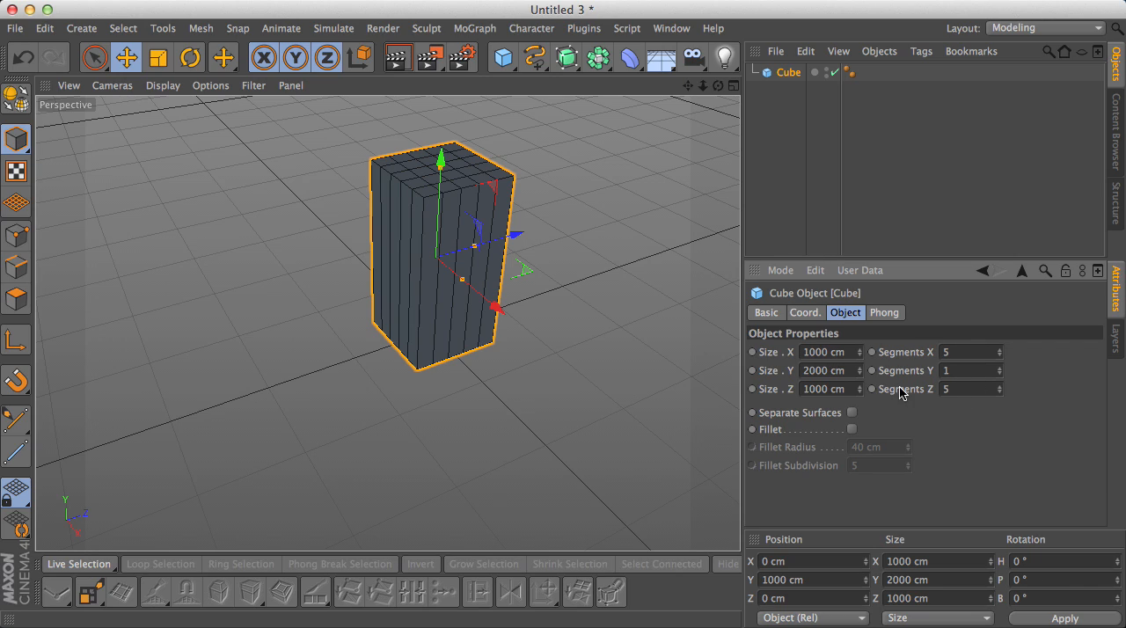
pyautogui.press('Return')
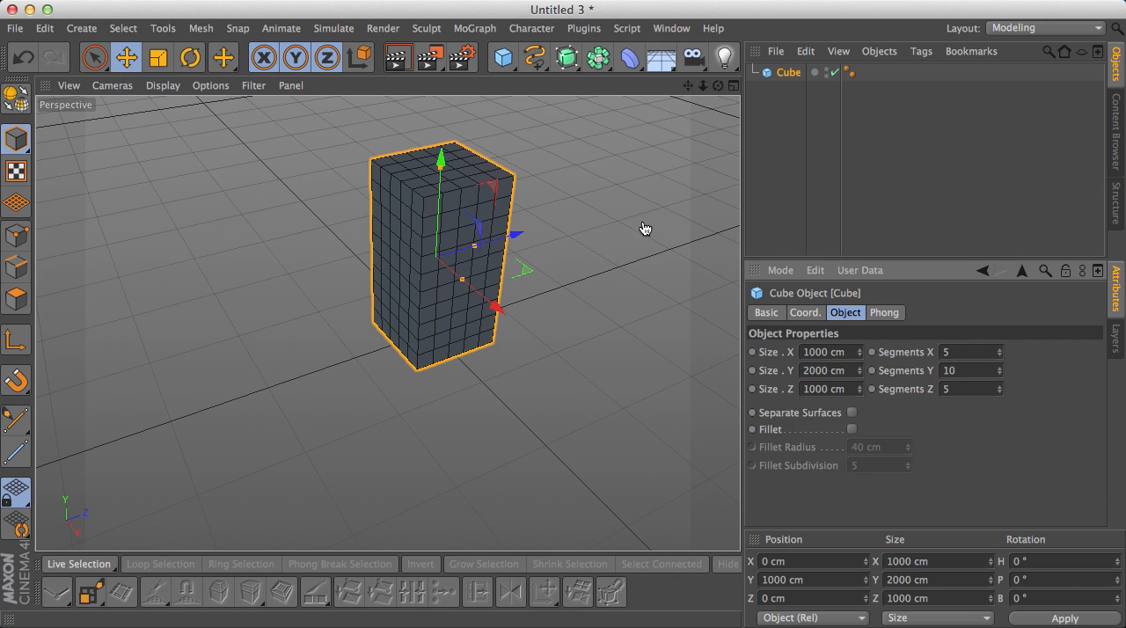
# - Switch the cube to Edge mode with its lower floors in view
pyautogui.scroll(-1, 562, 233)
pyautogui.moveTo(687, 89); pyautogui.dragTo(652, 100)
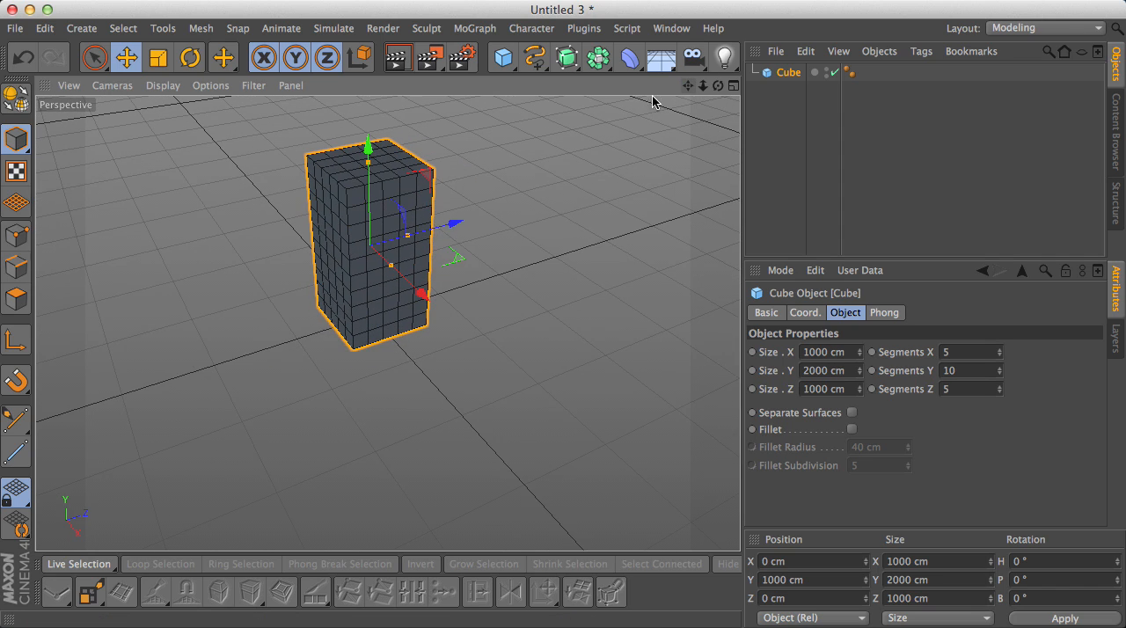
pyautogui.scroll(5, 408, 239)
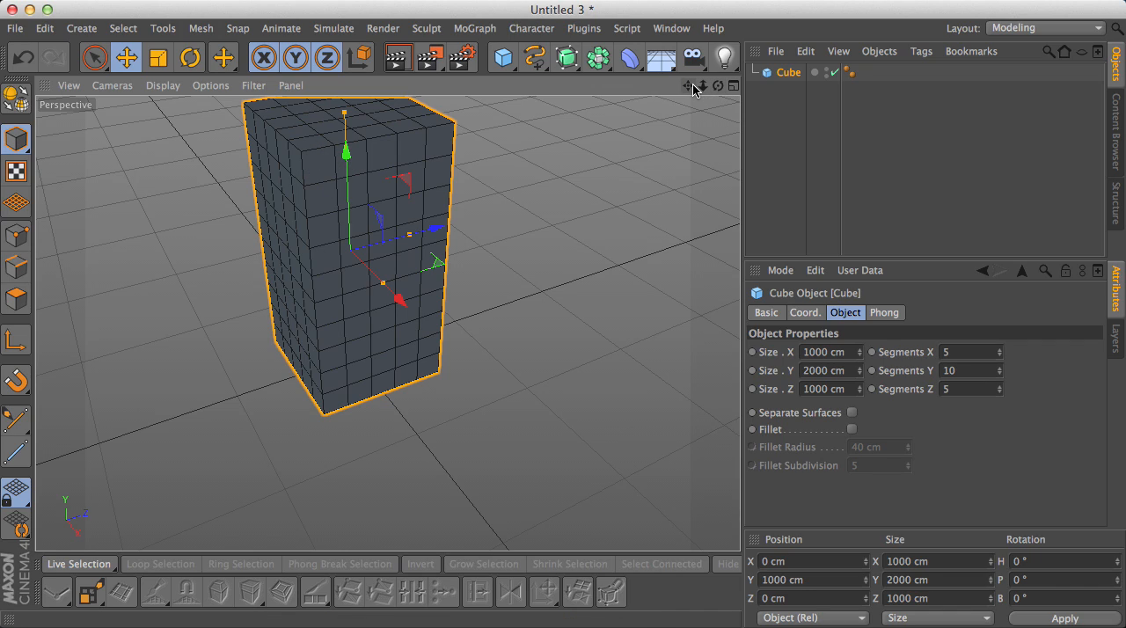
pyautogui.moveTo(688, 85)
pyautogui.mouseDown()
pyautogui.moveTo(701, 122)
pyautogui.moveTo(694, 95)
pyautogui.mouseUp()
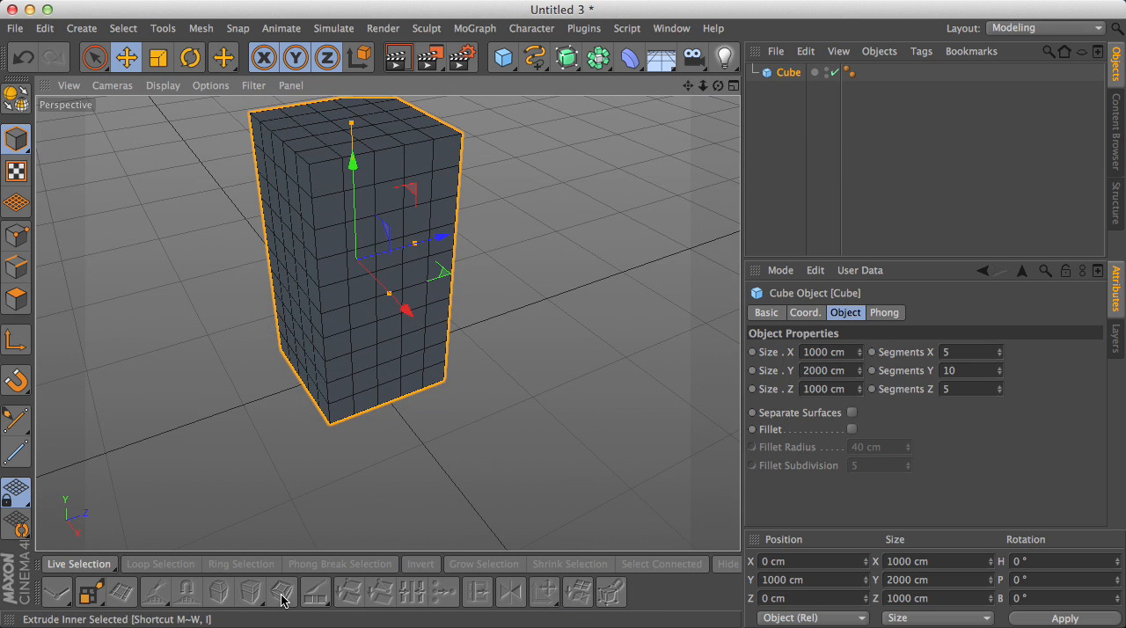
pyautogui.moveTo(718, 85); pyautogui.dragTo(390, 322)
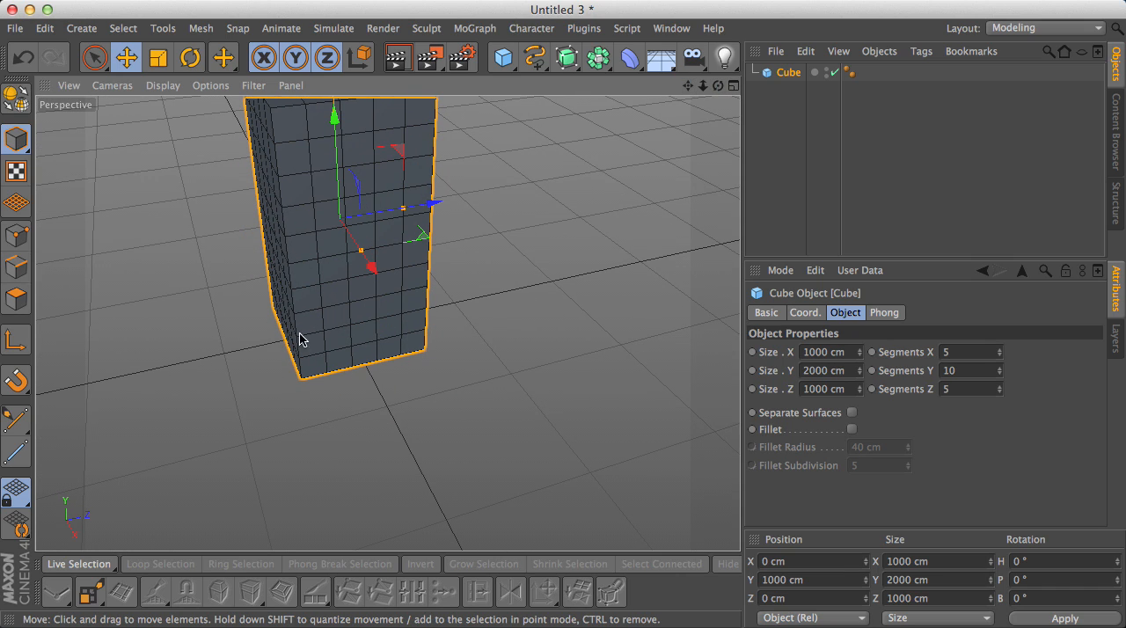
pyautogui.moveTo(690, 86); pyautogui.dragTo(694, 93)
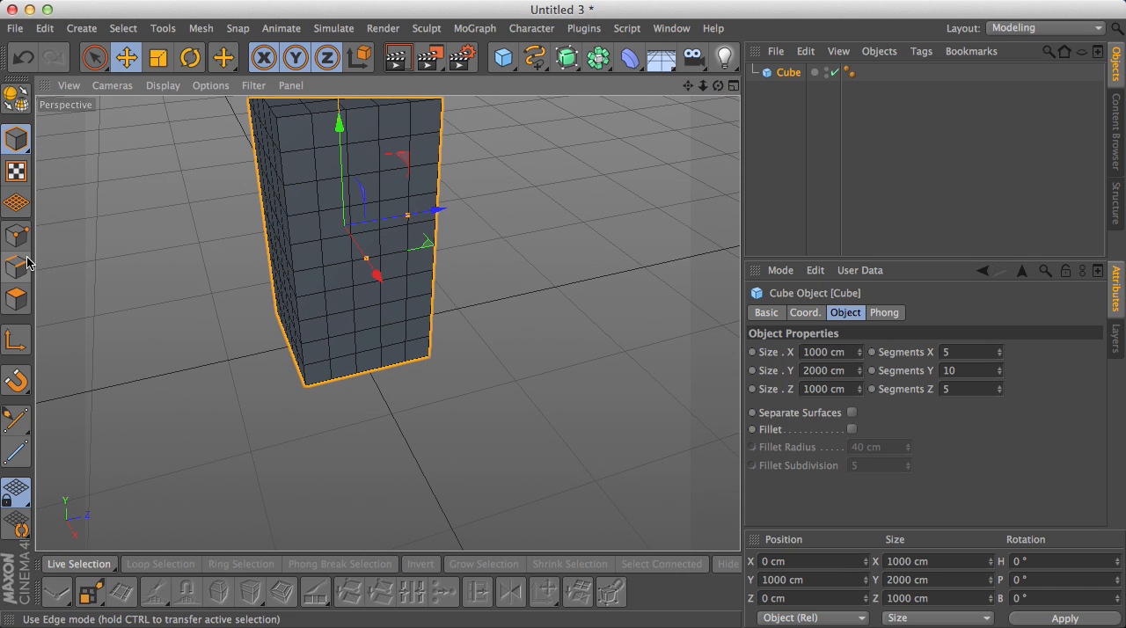
pyautogui.click(24, 270)
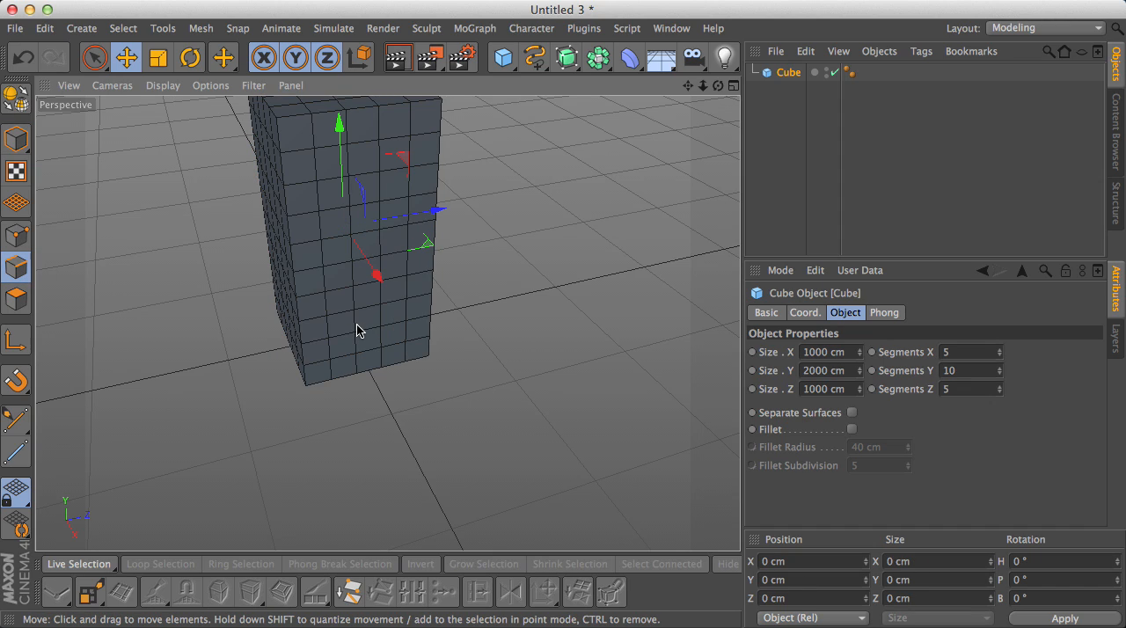
# - Activate the Loop Selection tool for picking the horizontal edges near the cube's base
pyautogui.keyDown('alt'); pyautogui.moveTo(357, 330); pyautogui.dragTo(316, 327); pyautogui.keyUp('alt')
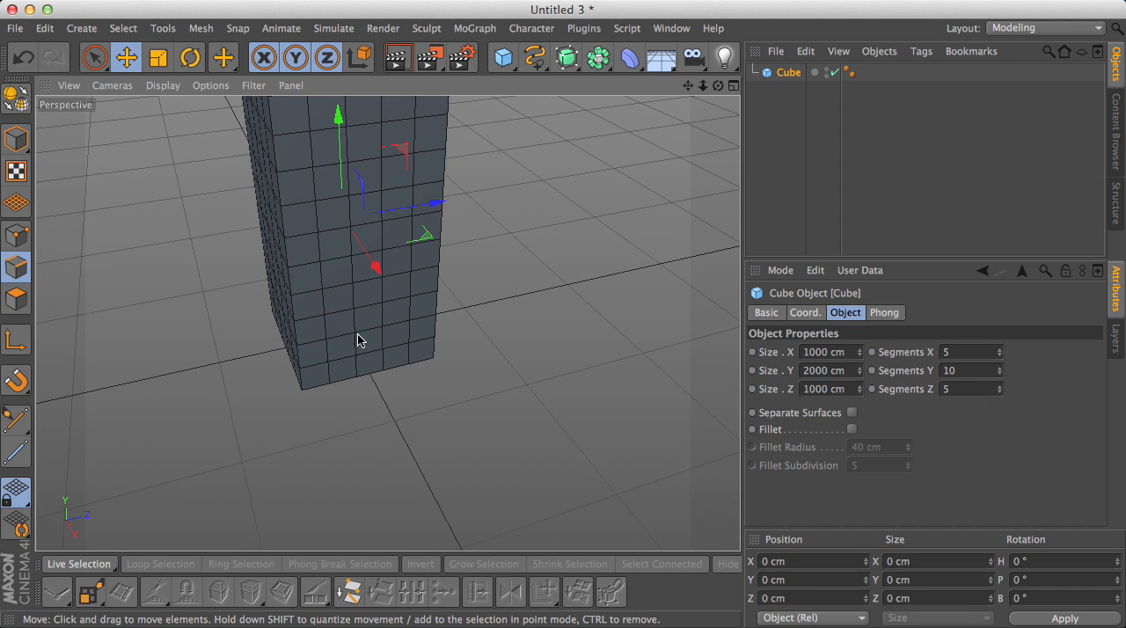
pyautogui.keyDown('alt'); pyautogui.moveTo(410, 321); pyautogui.dragTo(376, 325); pyautogui.keyUp('alt')
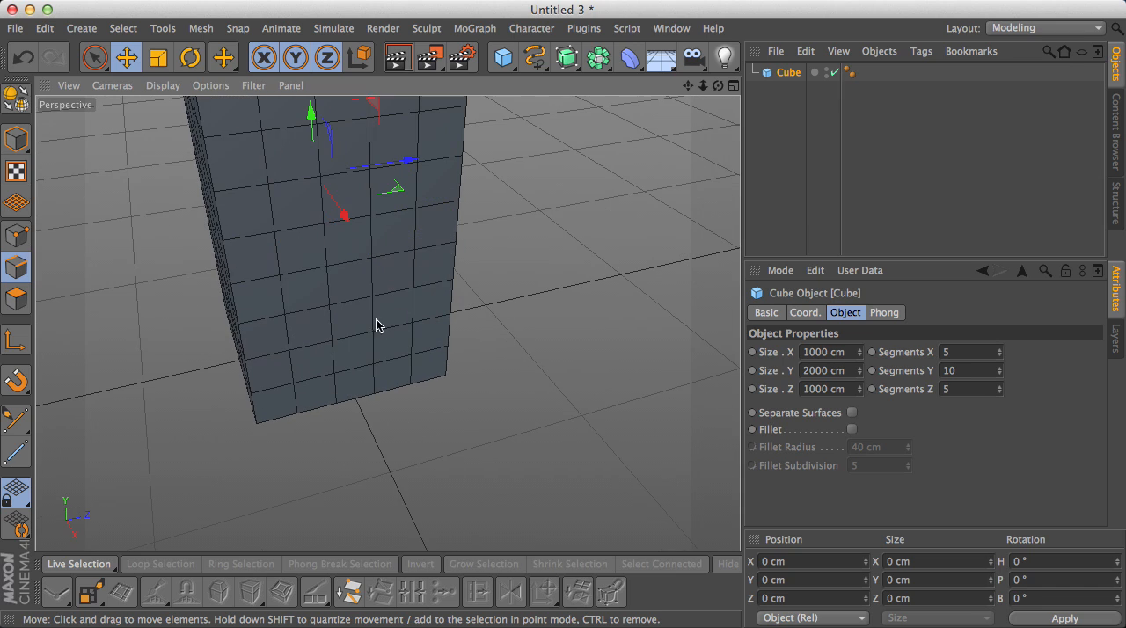
pyautogui.moveTo(689, 86); pyautogui.dragTo(748, 61)
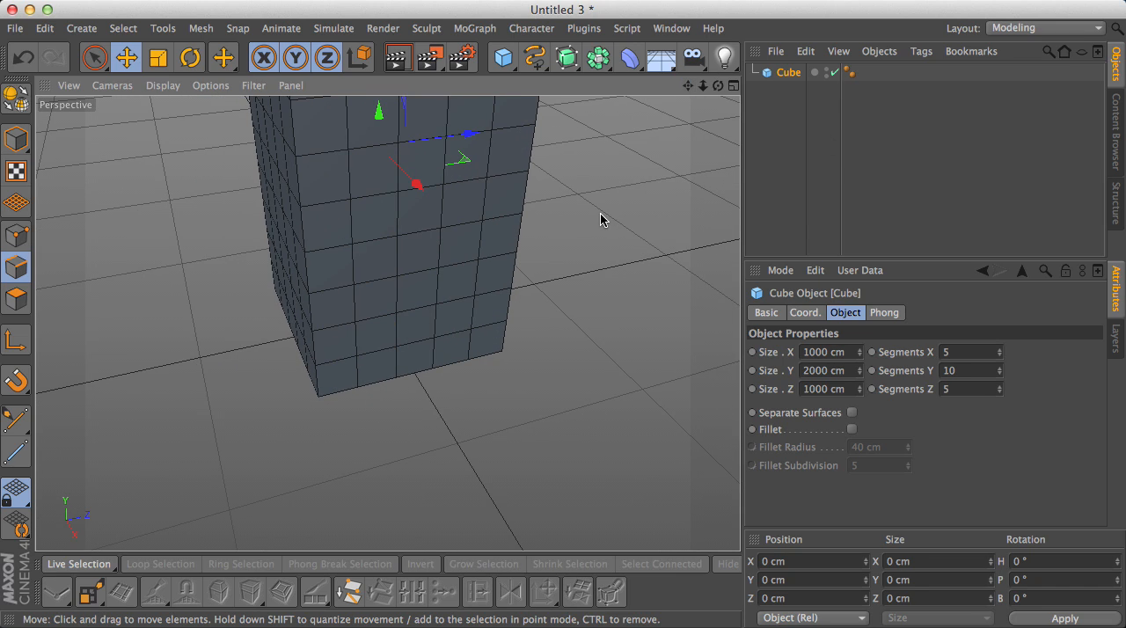
pyautogui.press('m')
pyautogui.press('l')
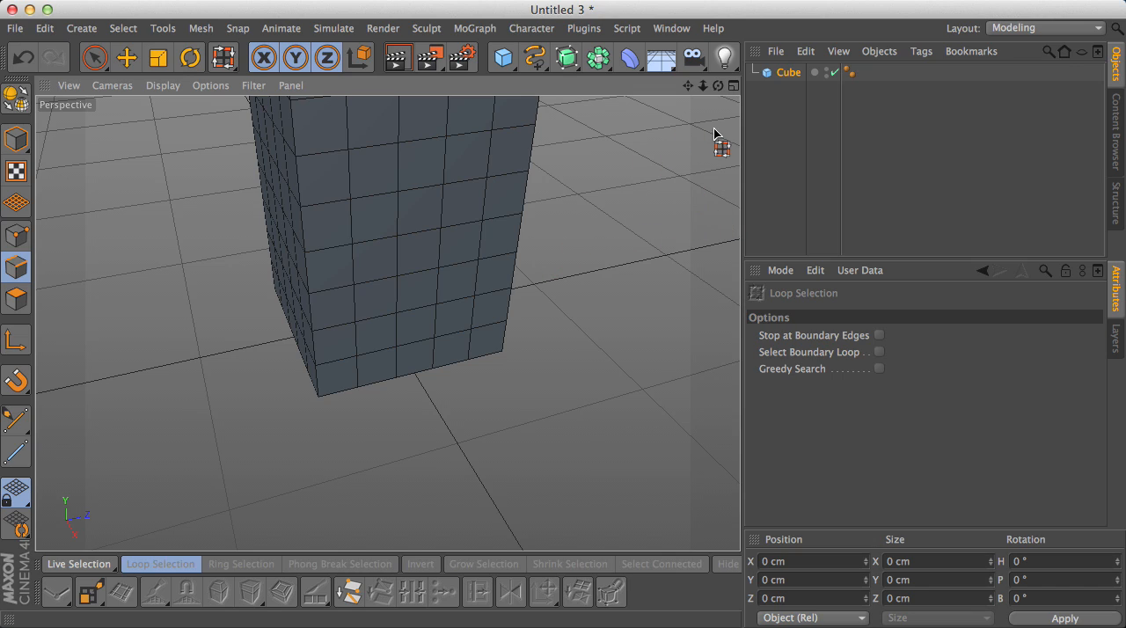
pyautogui.press('u')
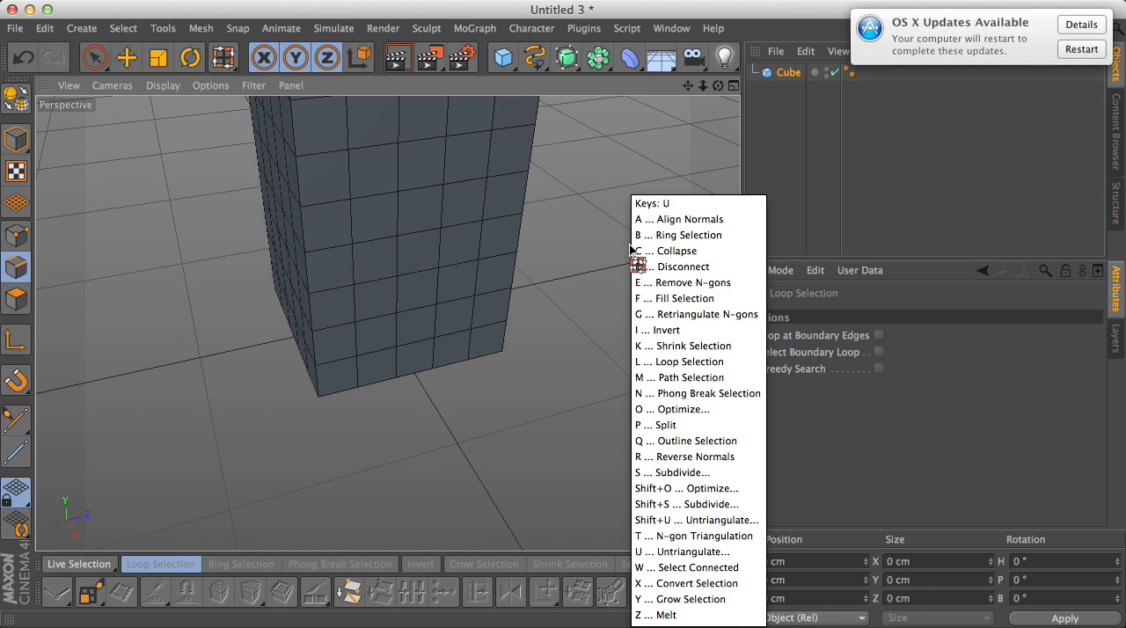
pyautogui.click(873, 34)
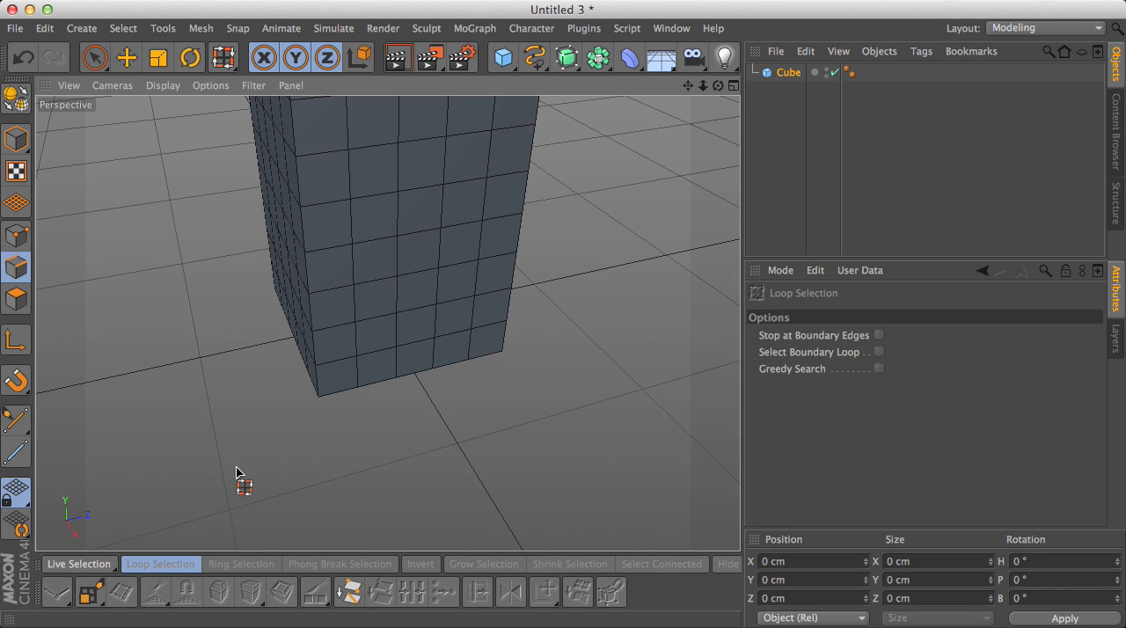
pyautogui.press('u')
pyautogui.press('u')
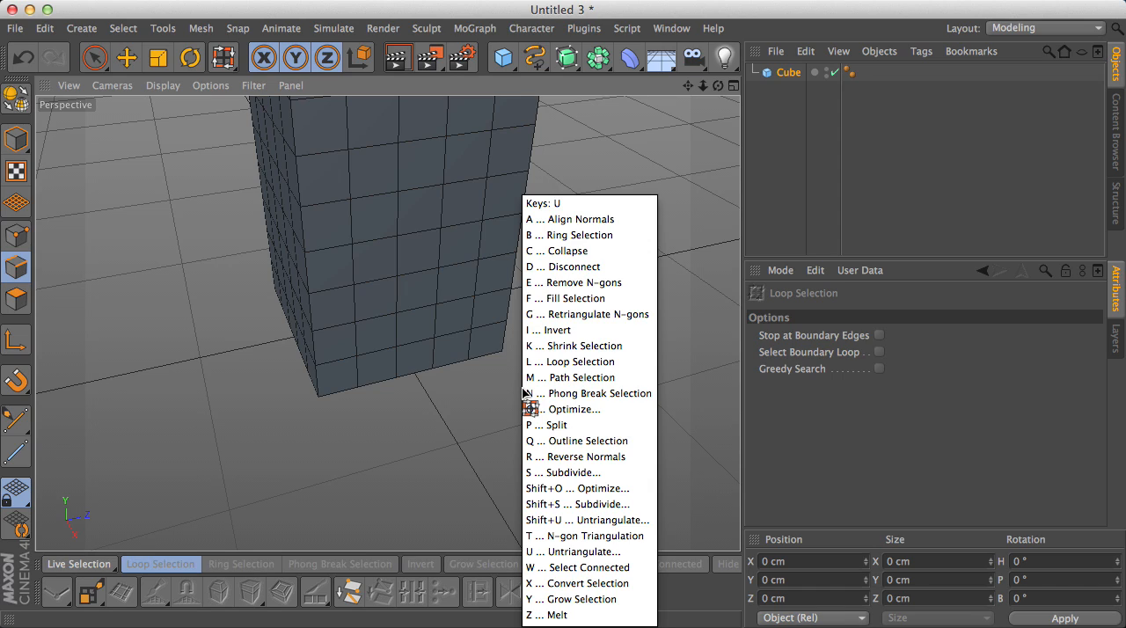
pyautogui.press('l')
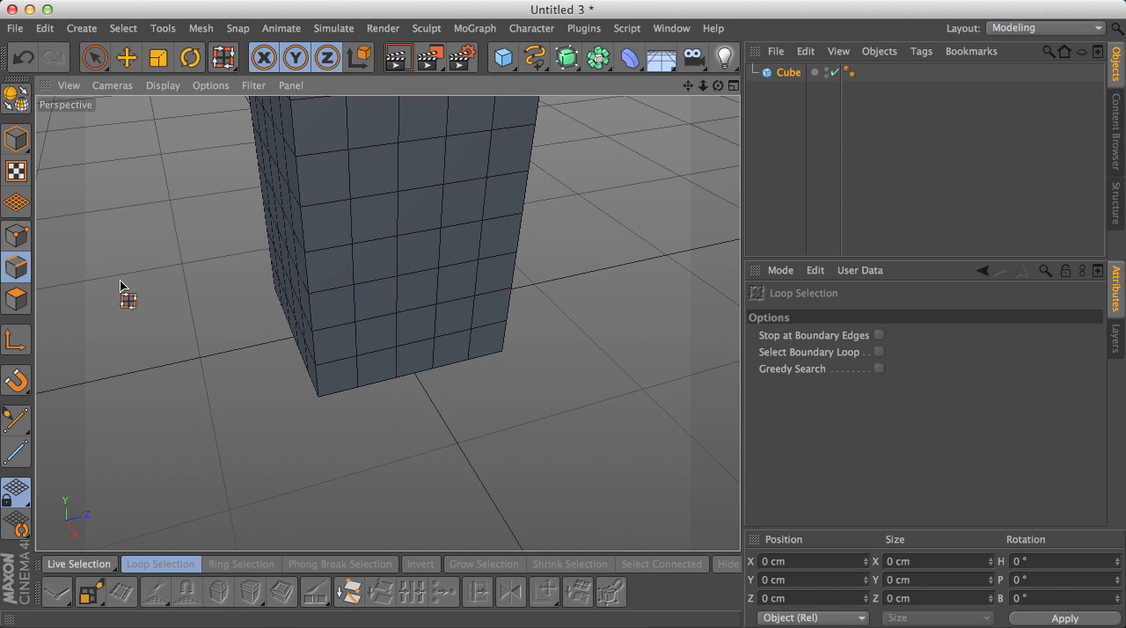
# - Select the cube and make it editable as a polygon object
pyautogui.click(786, 73)
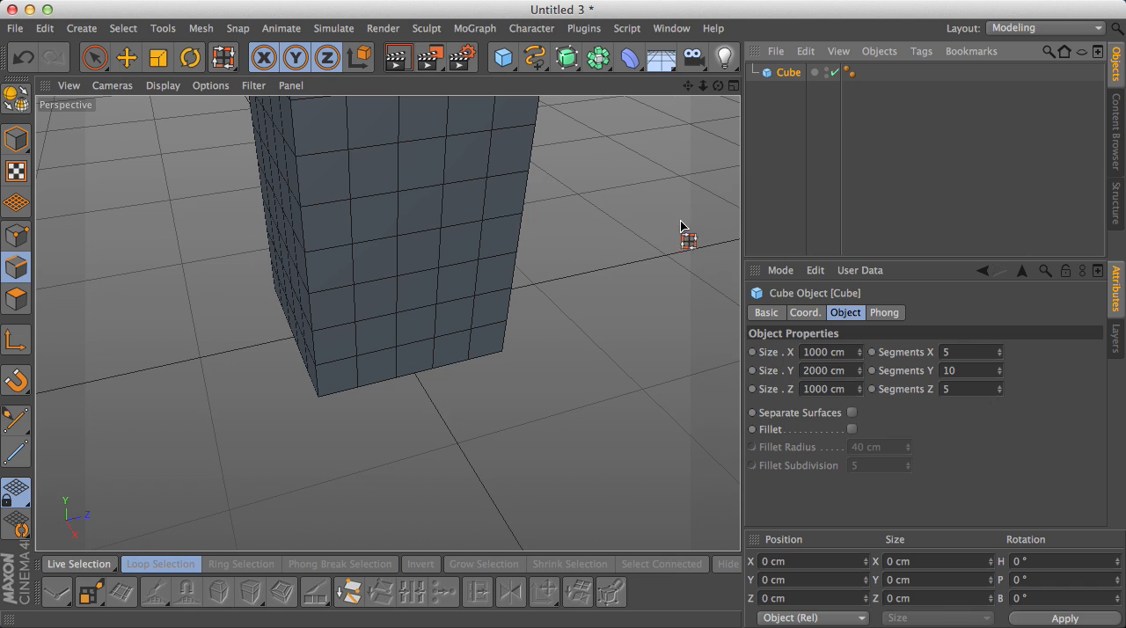
pyautogui.scroll(-3, 651, 128)
pyautogui.moveTo(689, 86); pyautogui.dragTo(600, 212)
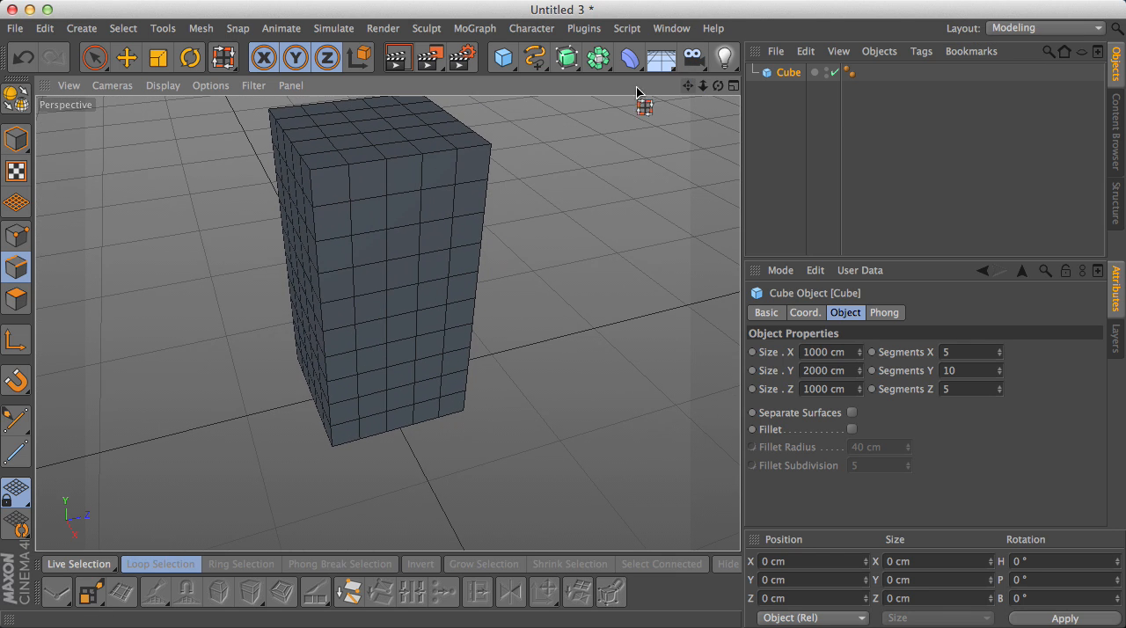
pyautogui.click(12, 103)
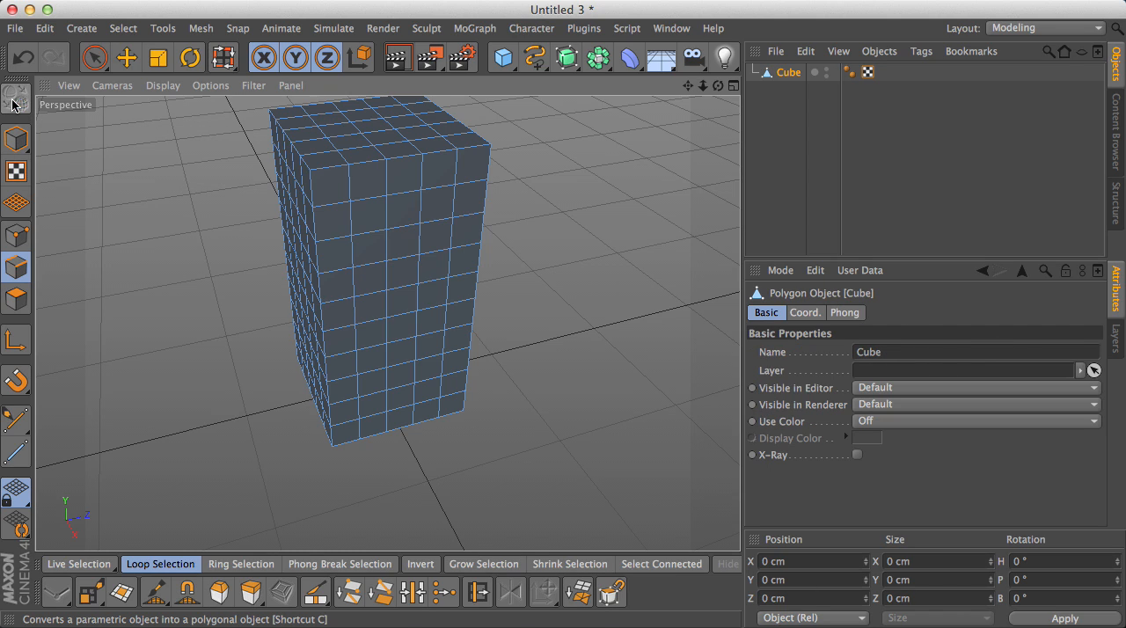
# - Loop-select the two lowest horizontal edge loops above the cube's base
pyautogui.scroll(3, 372, 385)
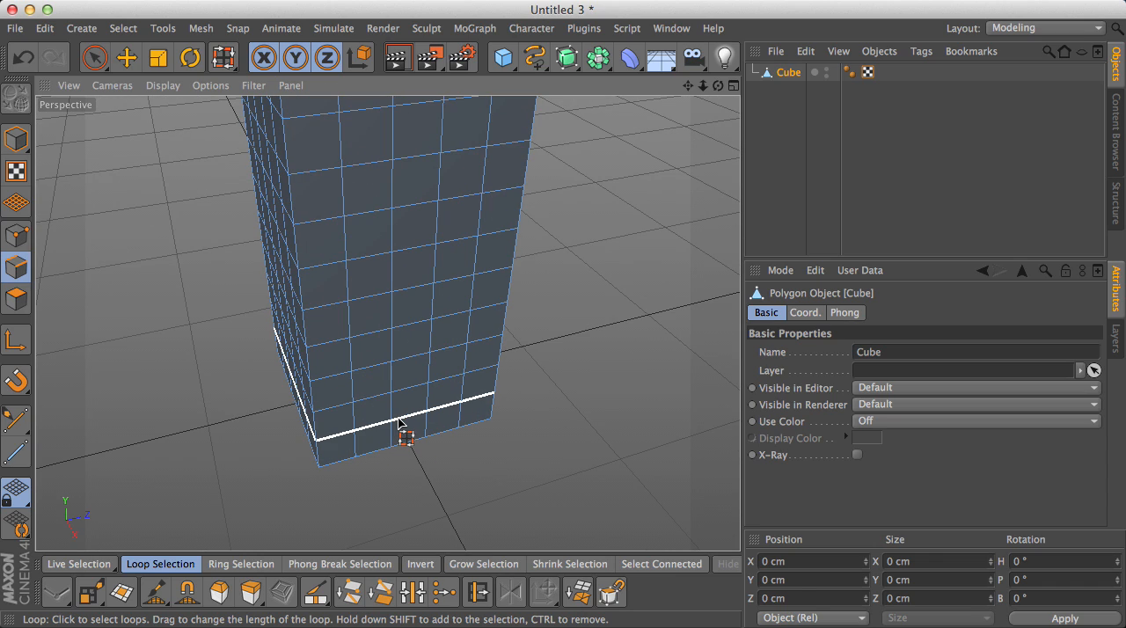
pyautogui.click(400, 426)
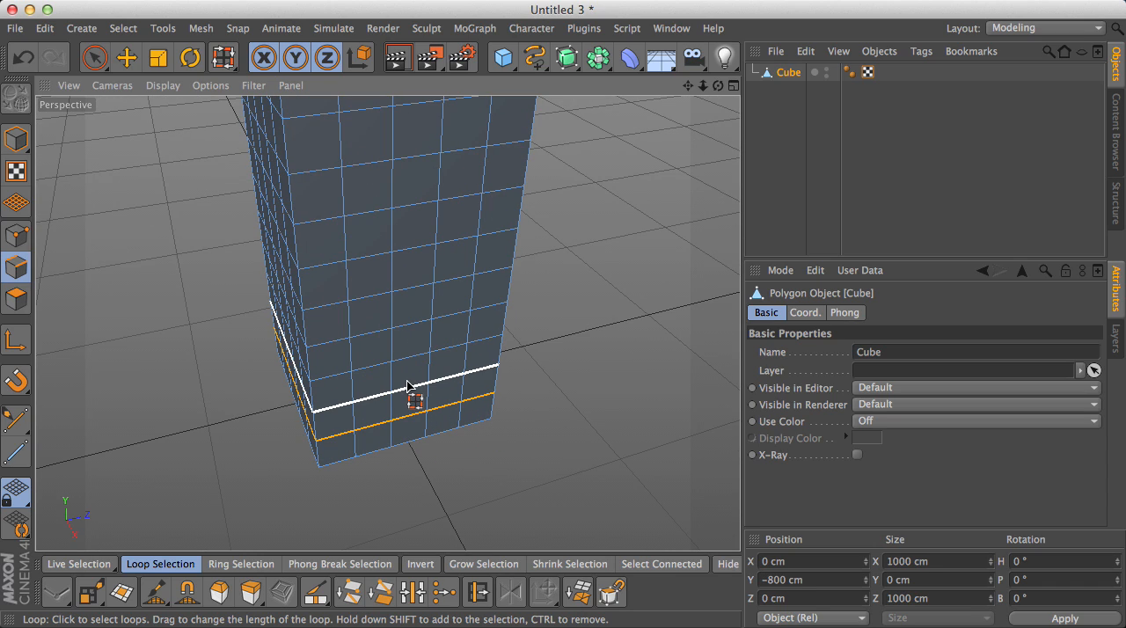
pyautogui.keyDown('shift'); pyautogui.click(408, 384); pyautogui.keyUp('shift')
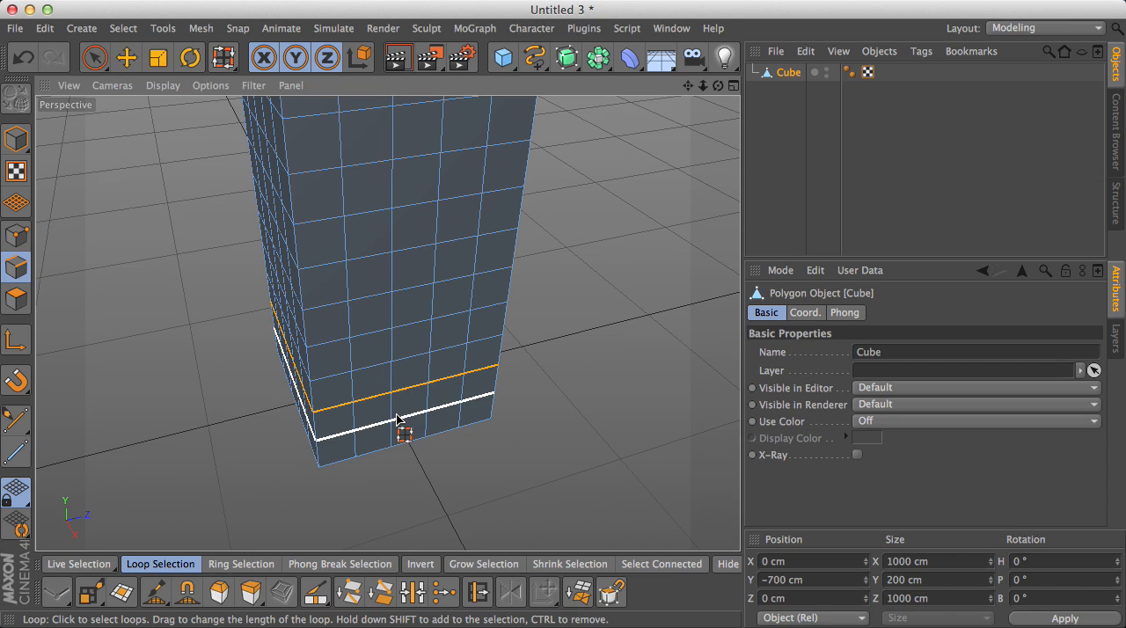
# - Try deleting the two selected edge loops, and undo the deletion
pyautogui.press('Delete')
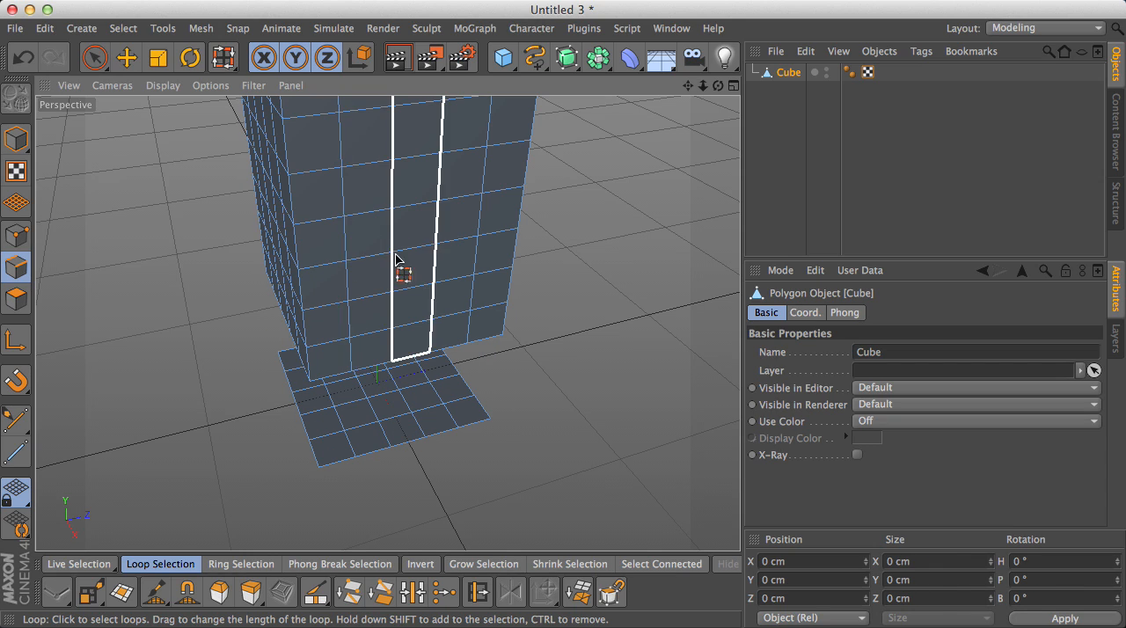
pyautogui.press('super+z')
pyautogui.press('super+z')
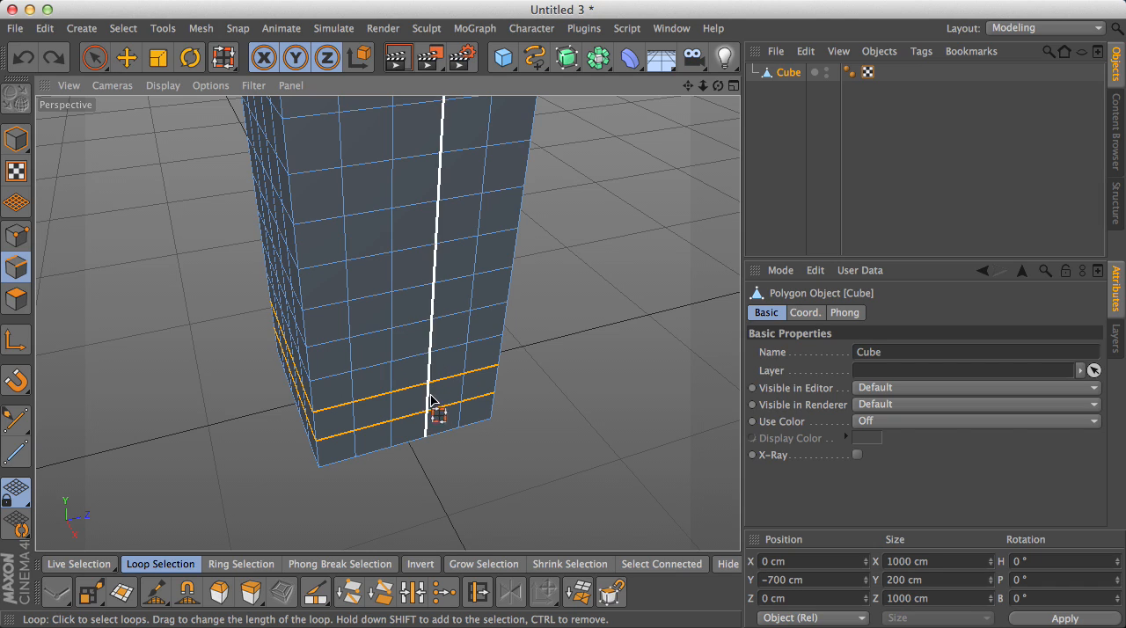
# - Dock the modelling command list beside the viewport and dissolve the two selected edge loops
pyautogui.rightClick(419, 391)
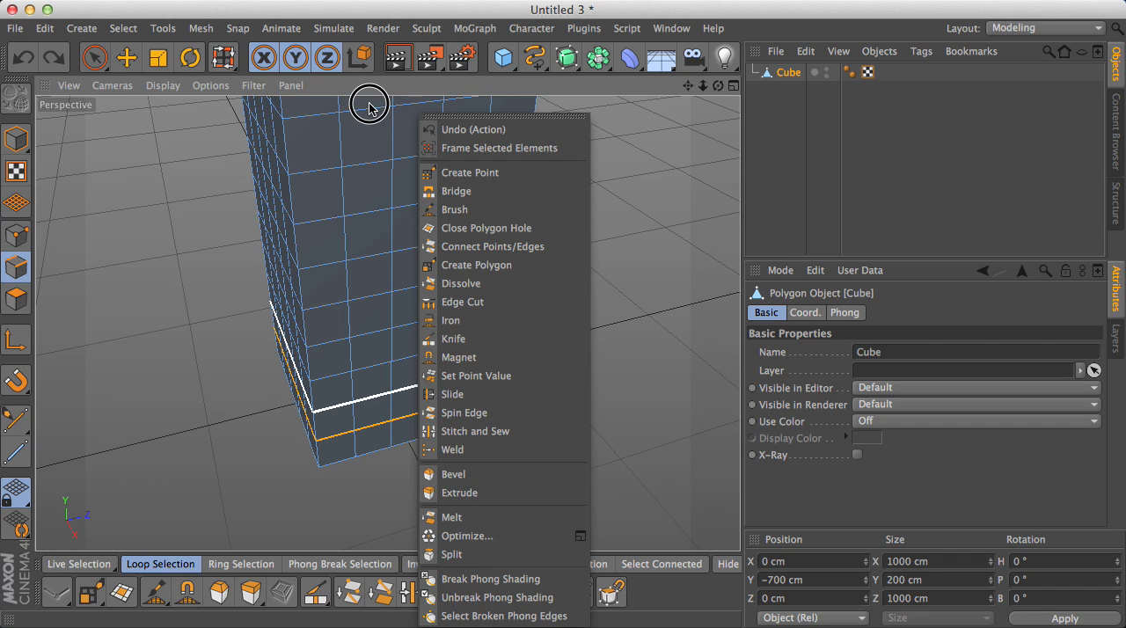
pyautogui.click(493, 115)
pyautogui.moveTo(502, 108); pyautogui.dragTo(44, 114)
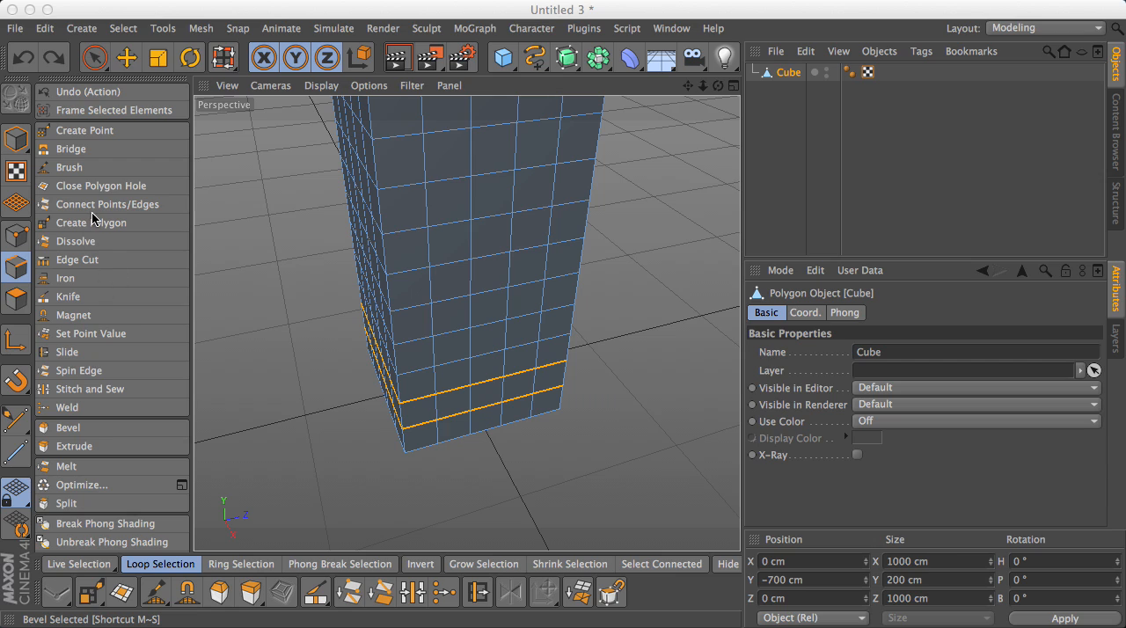
pyautogui.click(76, 241)
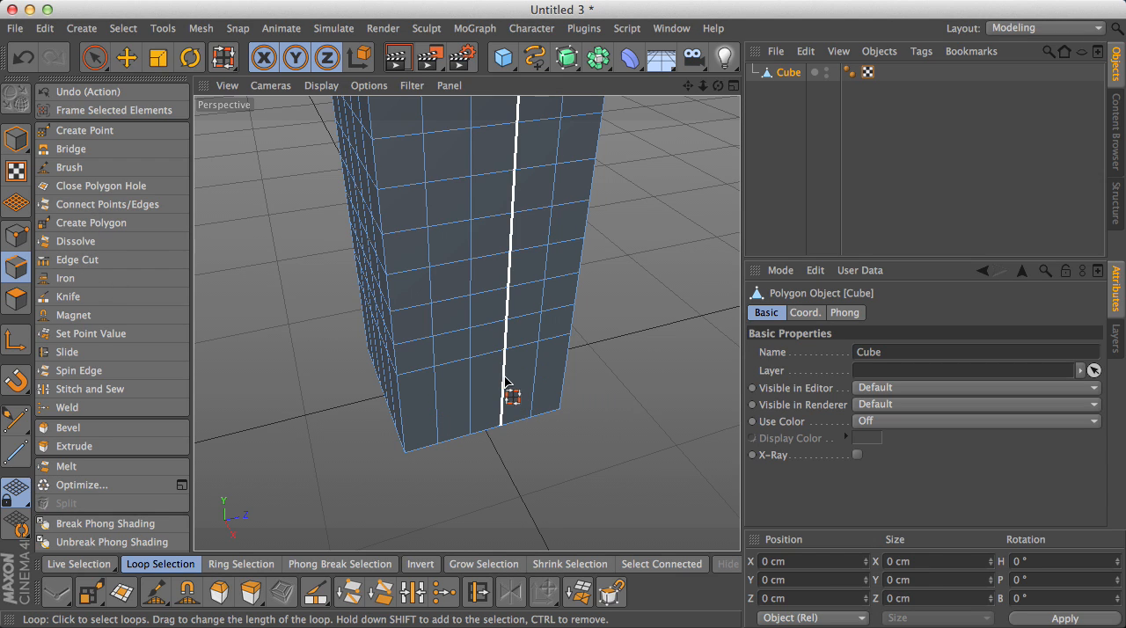
# - Frame the whole building from a raised corner view and switch to Polygon mode
pyautogui.scroll(-5, 505, 378)
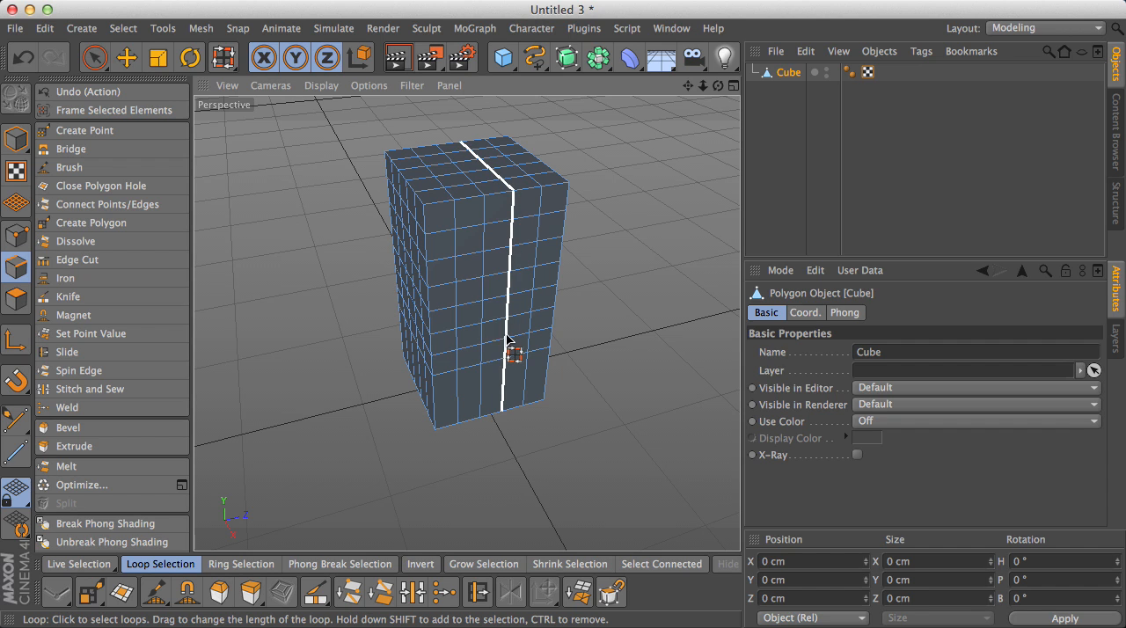
pyautogui.keyDown('alt'); pyautogui.moveTo(583, 281); pyautogui.dragTo(694, 159); pyautogui.keyUp('alt')
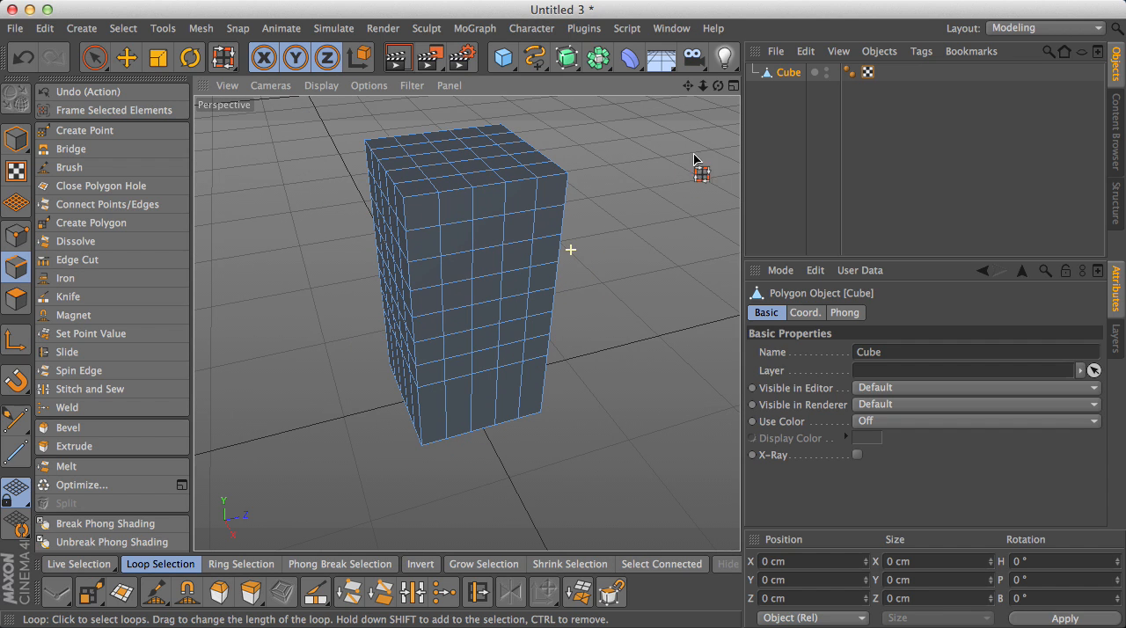
pyautogui.moveTo(718, 85)
pyautogui.mouseDown()
pyautogui.moveTo(655, 96)
pyautogui.moveTo(726, 93)
pyautogui.moveTo(718, 85)
pyautogui.mouseUp()
pyautogui.keyDown('alt'); pyautogui.moveTo(413, 259); pyautogui.dragTo(415, 252); pyautogui.keyUp('alt')
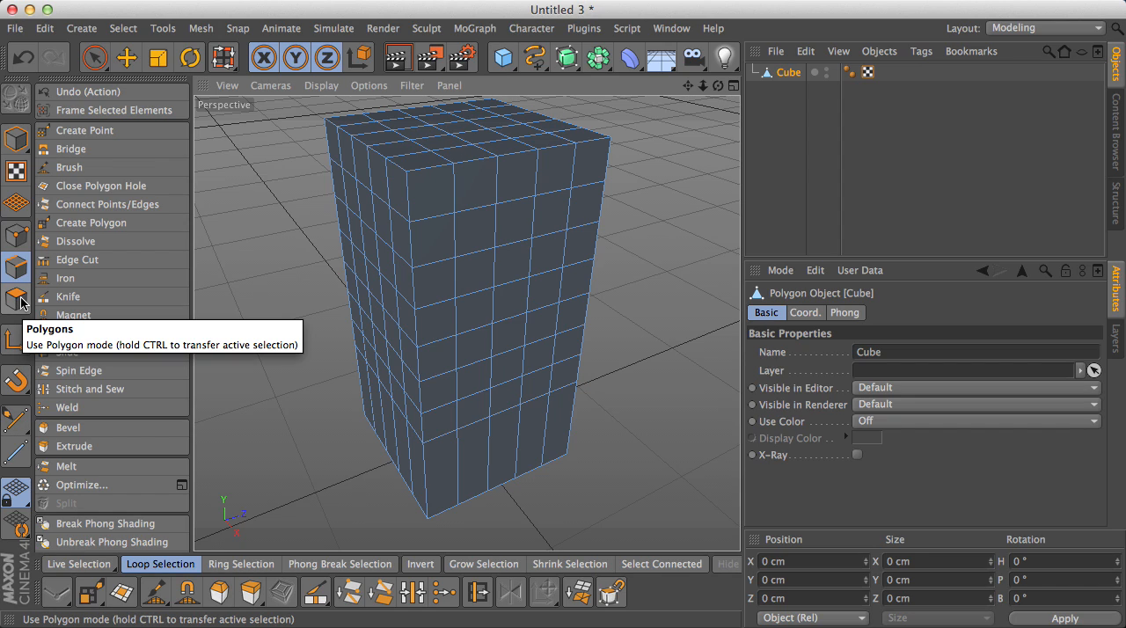
pyautogui.click(17, 300)
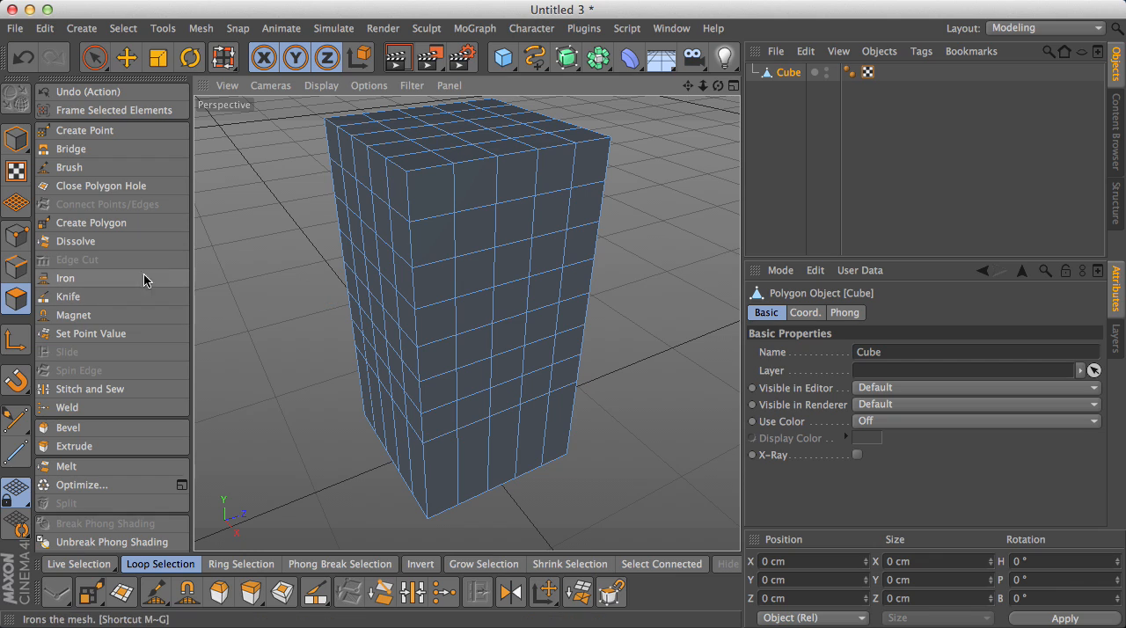
pyautogui.click(16, 267)
pyautogui.click(18, 300)
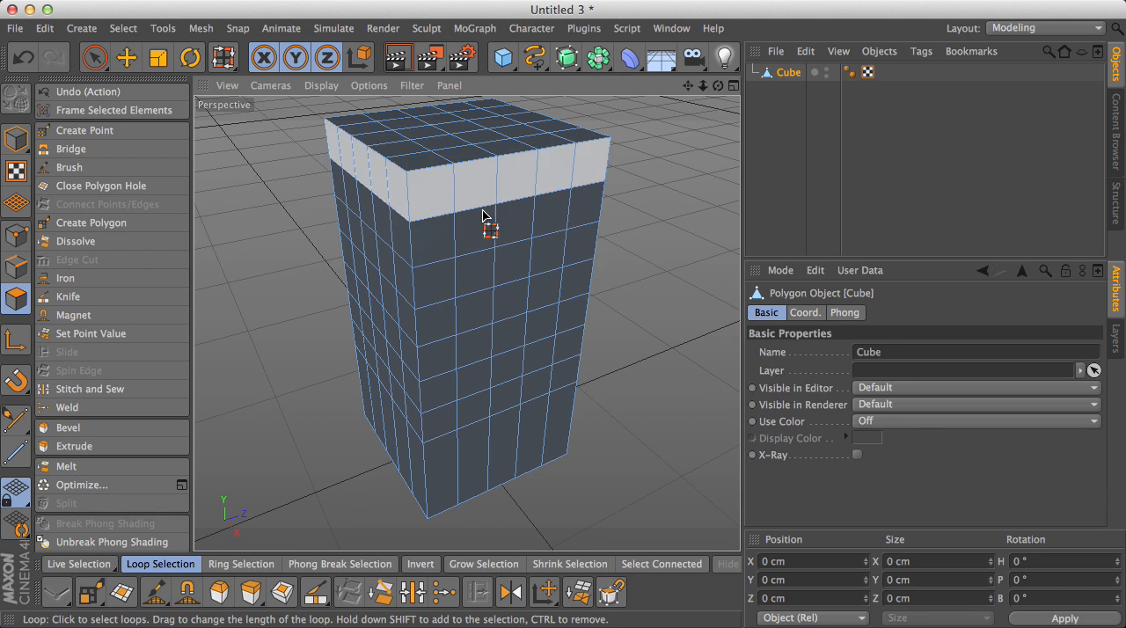
# - Clear the polygon selection, activate the Knife tool and set its mode to Loop
pyautogui.click(126, 57)
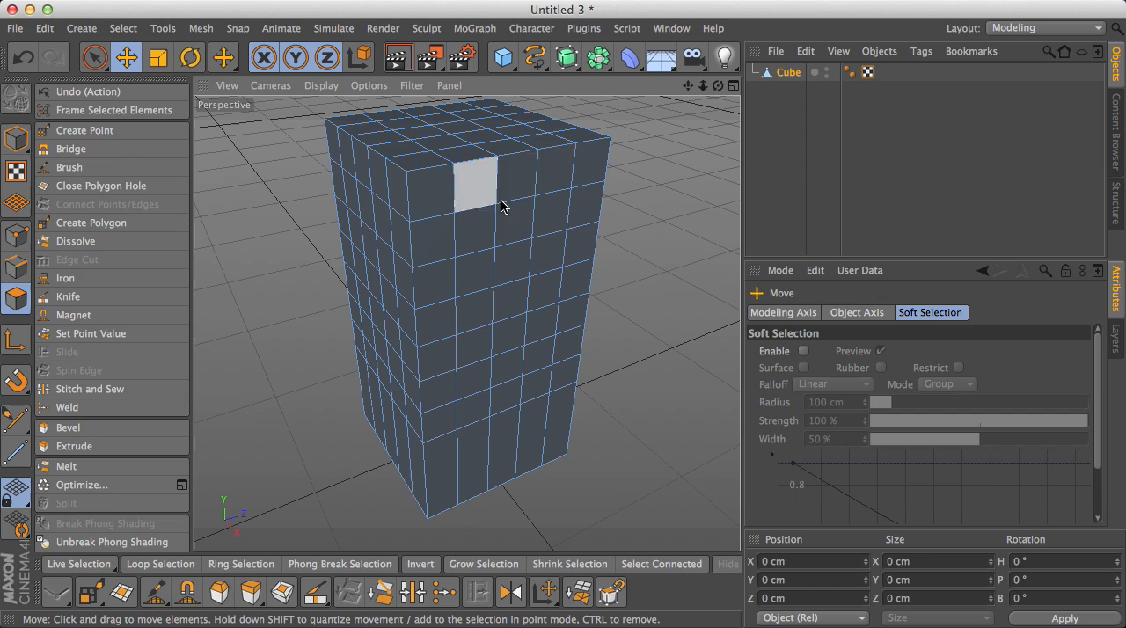
pyautogui.click(408, 197)
pyautogui.rightClick(408, 197)
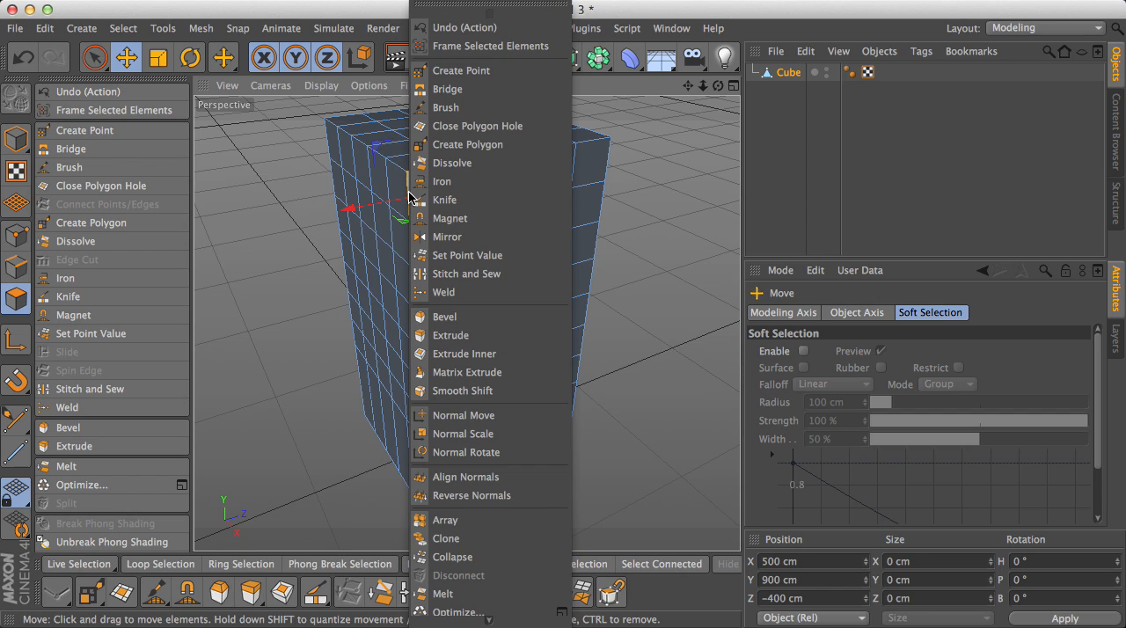
pyautogui.click(466, 201)
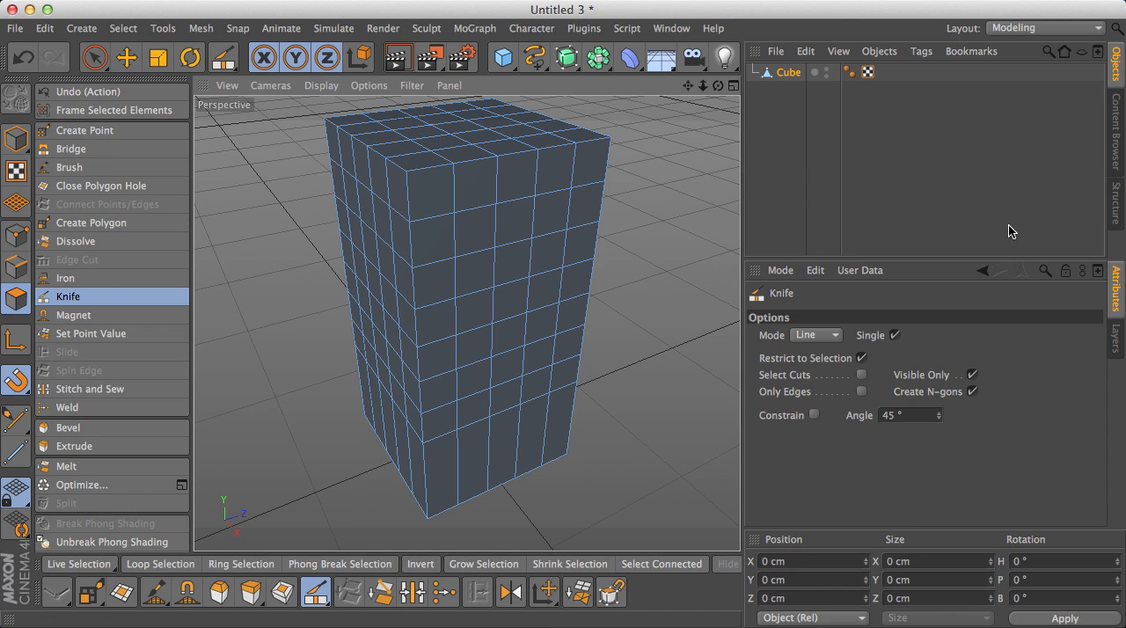
pyautogui.click(1013, 175)
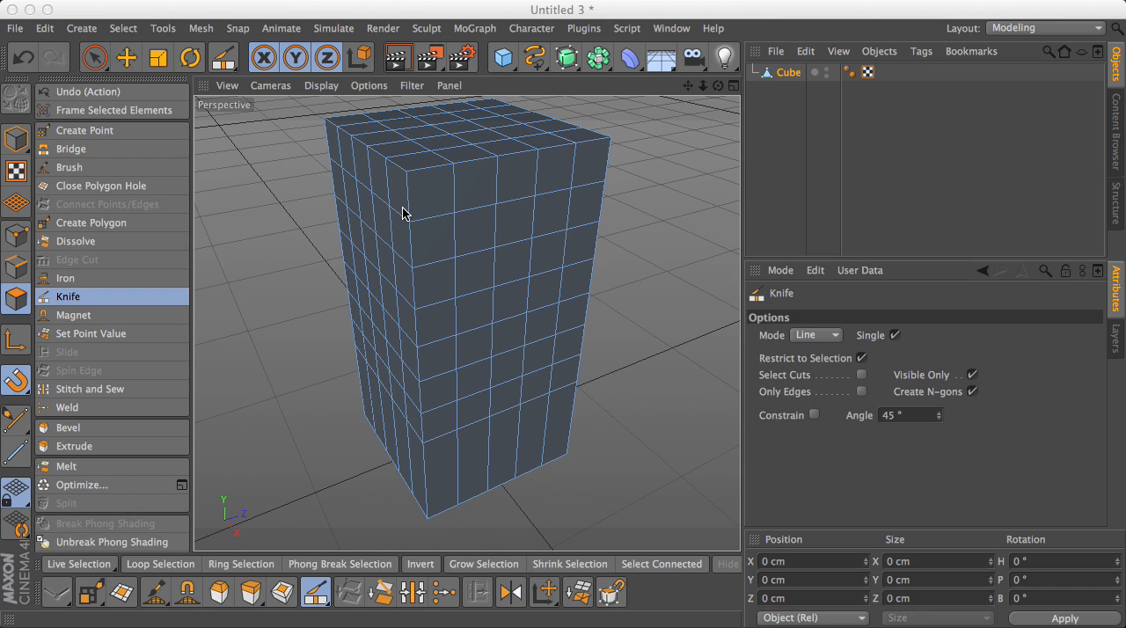
pyautogui.scroll(5, 402, 213)
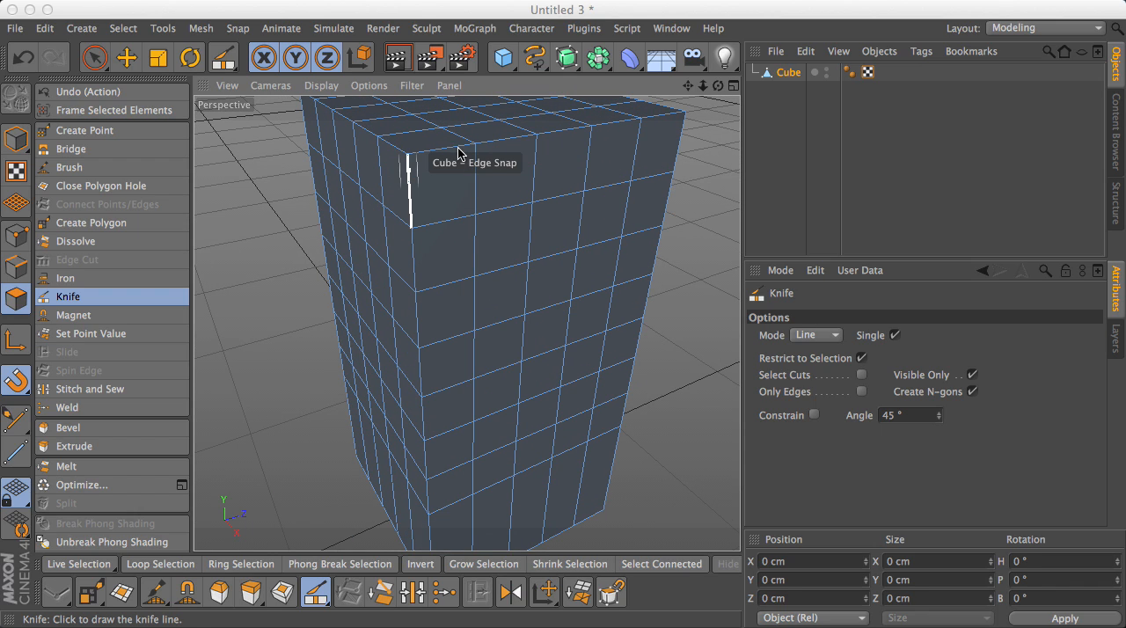
pyautogui.click(831, 343)
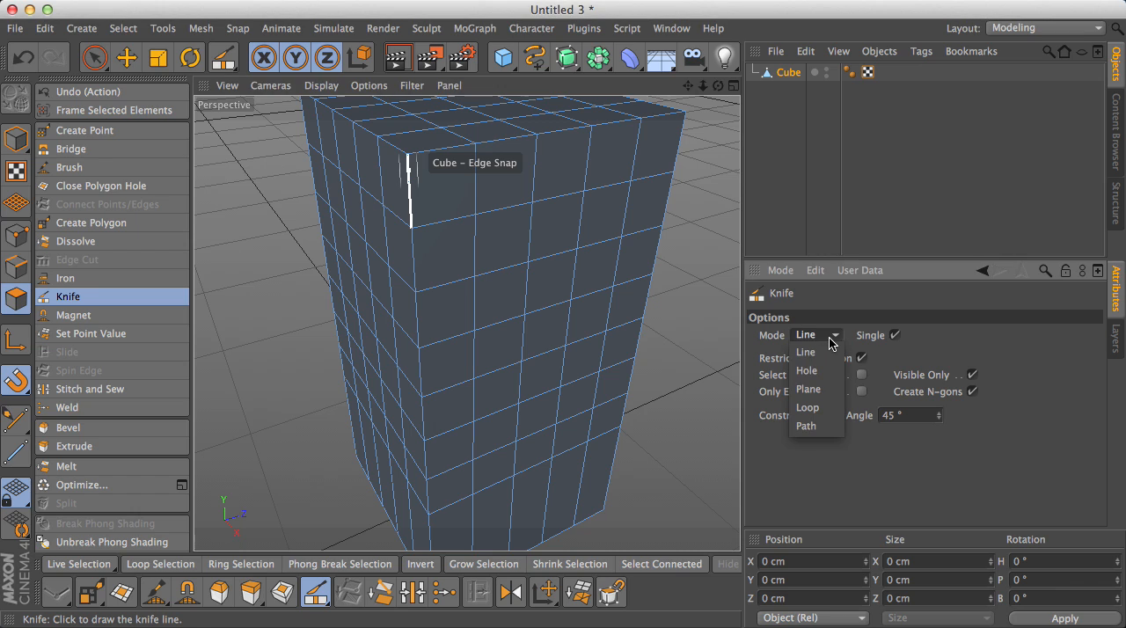
pyautogui.click(802, 409)
# - Knife a horizontal loop around the building just below its top edge
pyautogui.scroll(4, 414, 176)
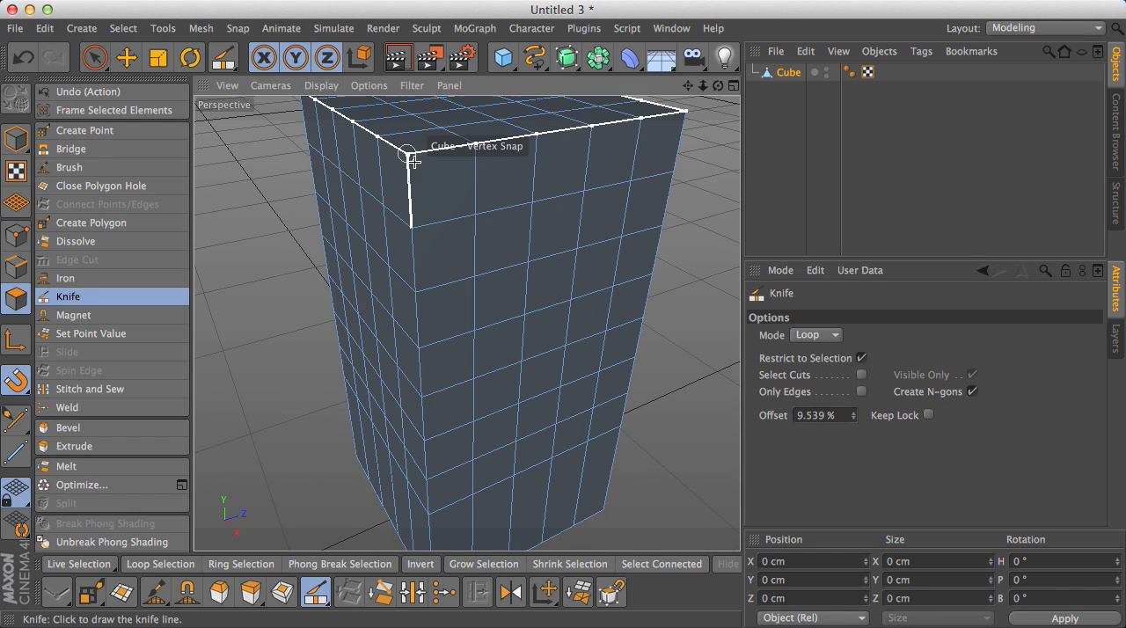
pyautogui.scroll(4, 405, 152)
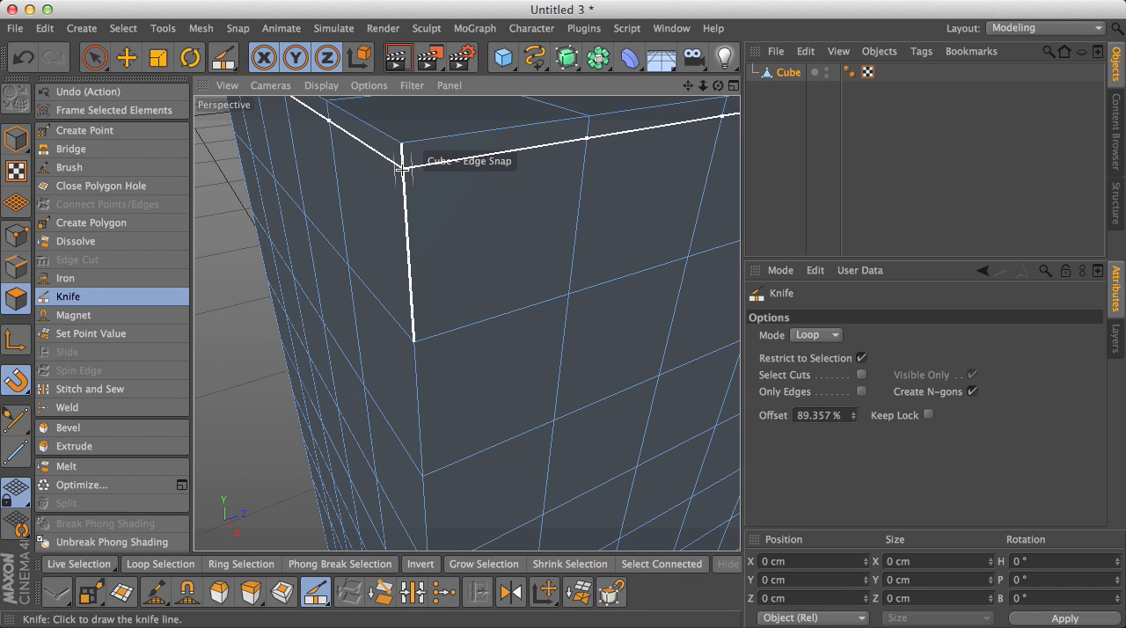
pyautogui.scroll(-5, 418, 185)
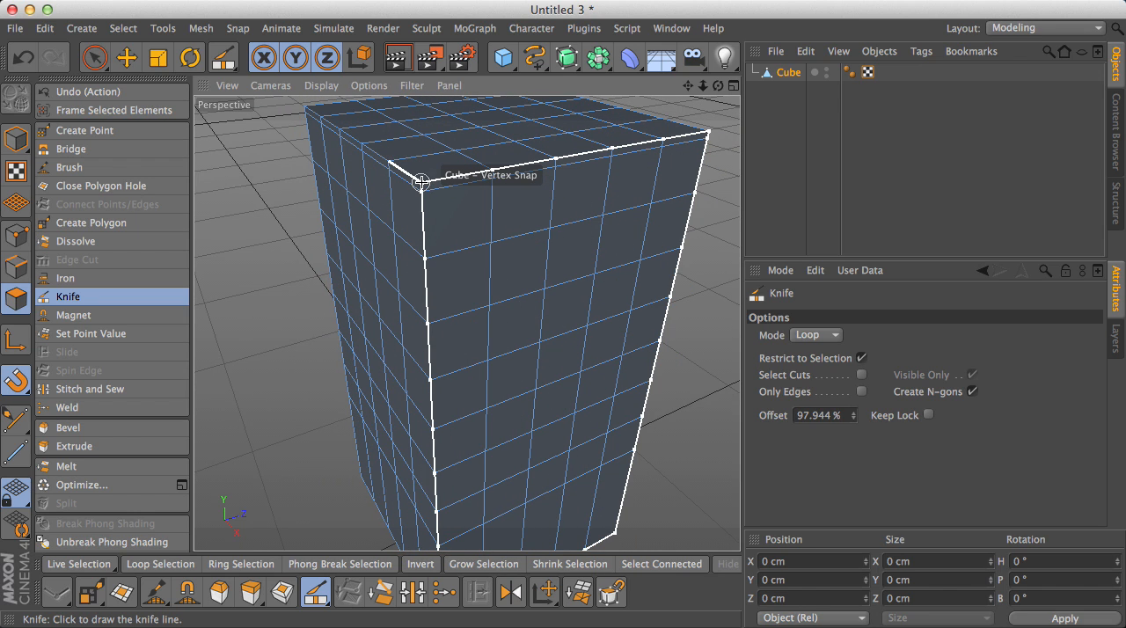
pyautogui.scroll(-2, 425, 192)
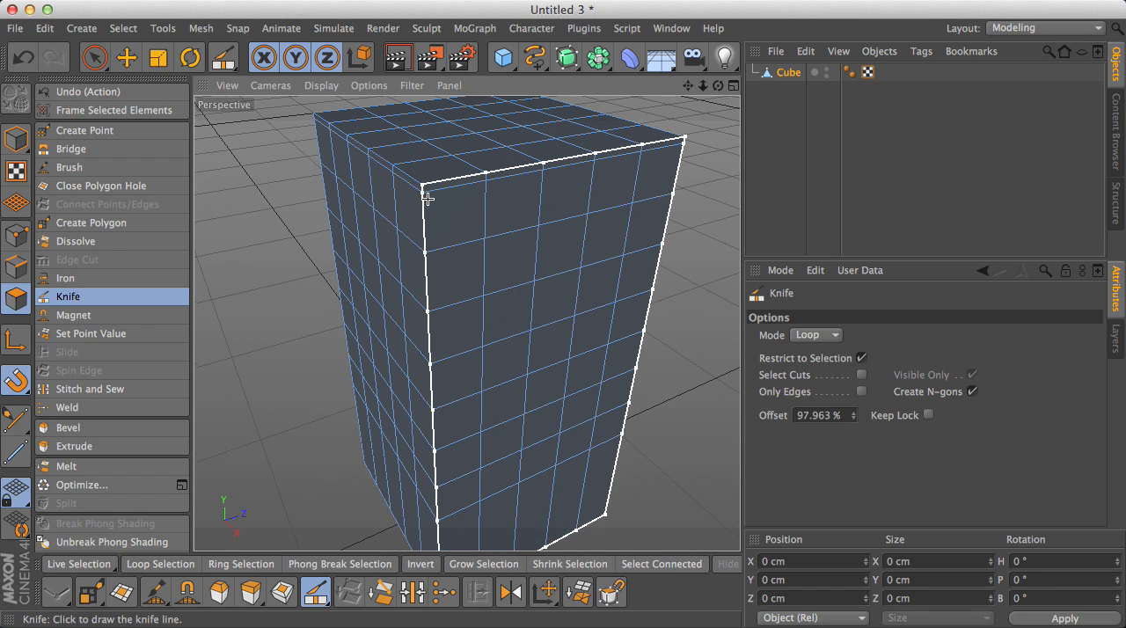
# - Knife another horizontal loop just above the lowest horizontal edge loop to form a thin band
pyautogui.scroll(1, 428, 199)
pyautogui.scroll(-2, 428, 211)
pyautogui.moveTo(688, 86); pyautogui.dragTo(665, 2)
pyautogui.scroll(3, 485, 291)
pyautogui.scroll(2, 366, 382)
pyautogui.scroll(6, 370, 380)
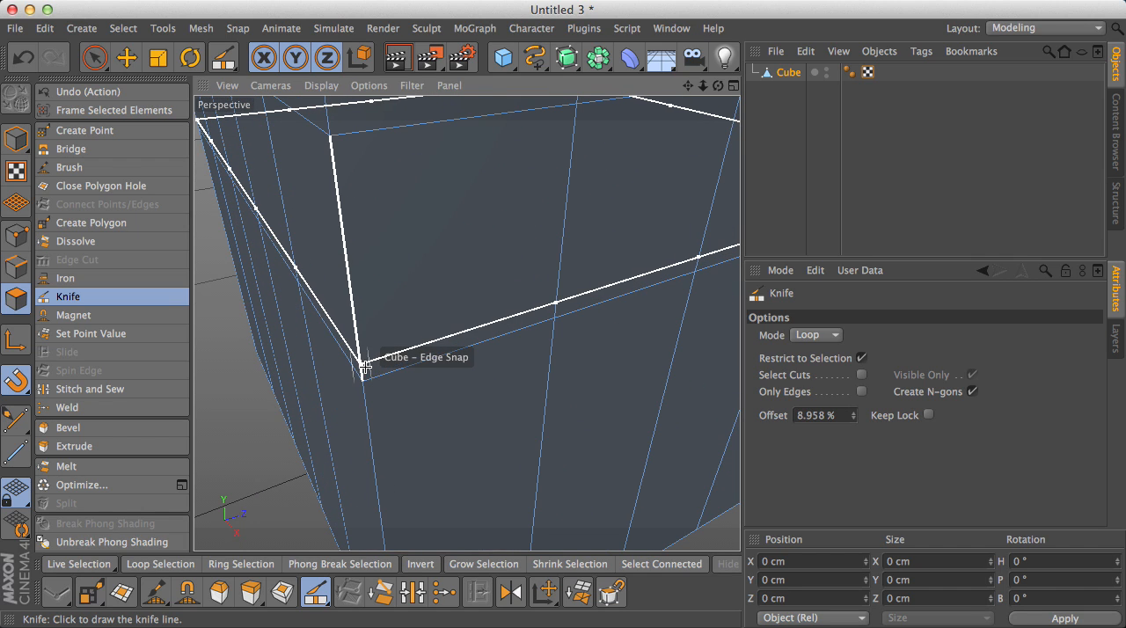
pyautogui.scroll(-5, 365, 363)
pyautogui.scroll(3, 435, 364)
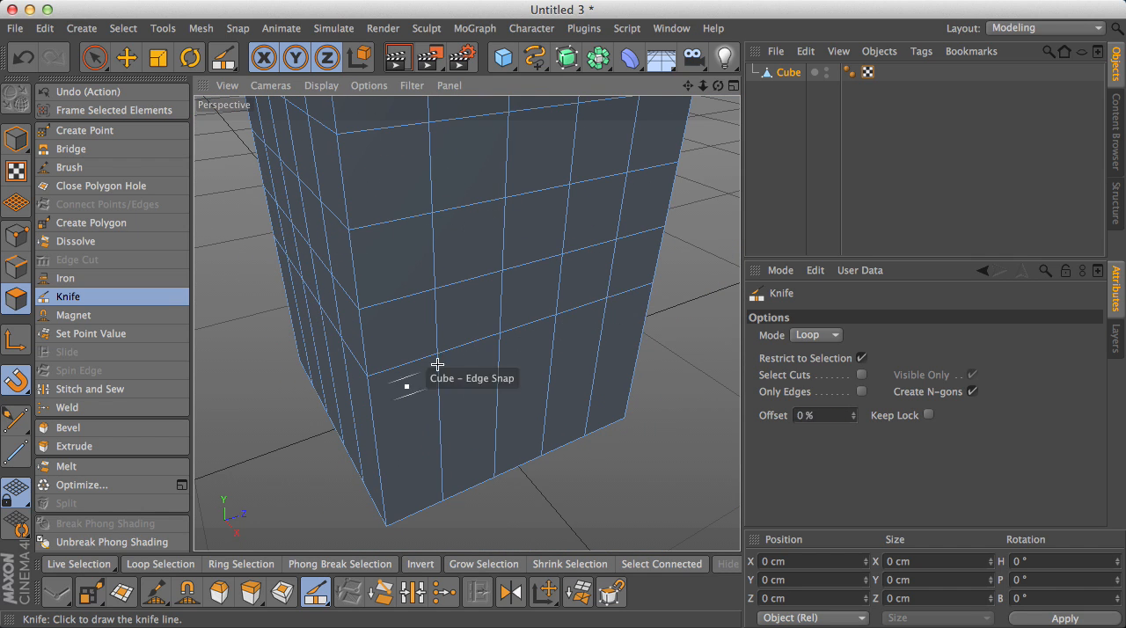
pyautogui.scroll(5, 366, 374)
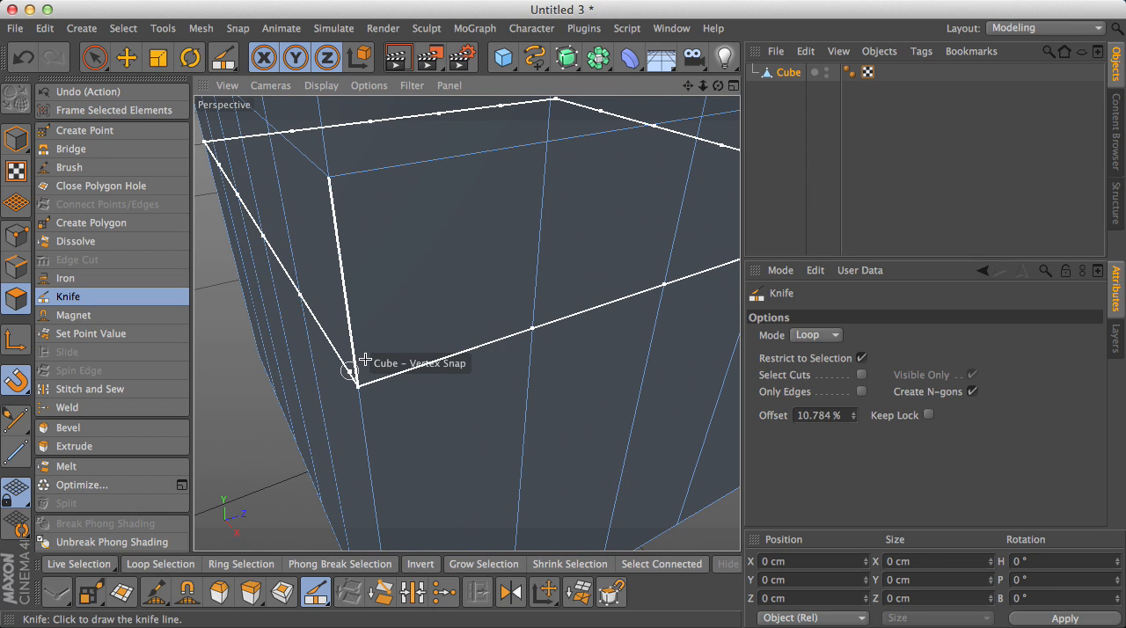
pyautogui.click(356, 360)
pyautogui.scroll(-5, 402, 355)
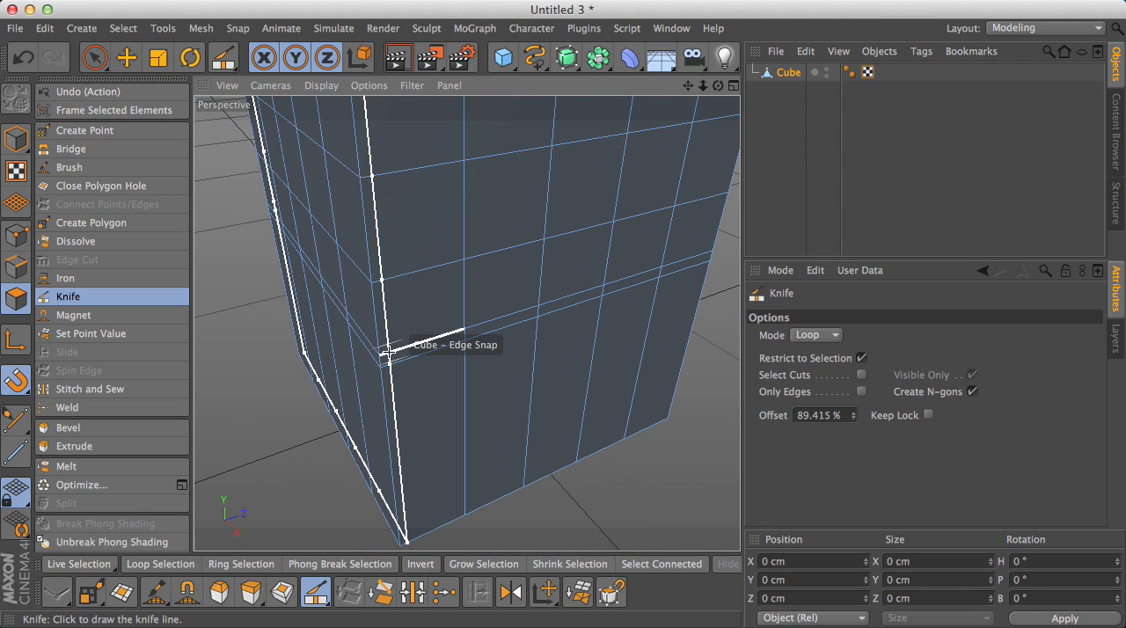
# - Loop-select the thin polygon band above the base and add the thin band below the roof edge
pyautogui.press('u')
pyautogui.press('l')
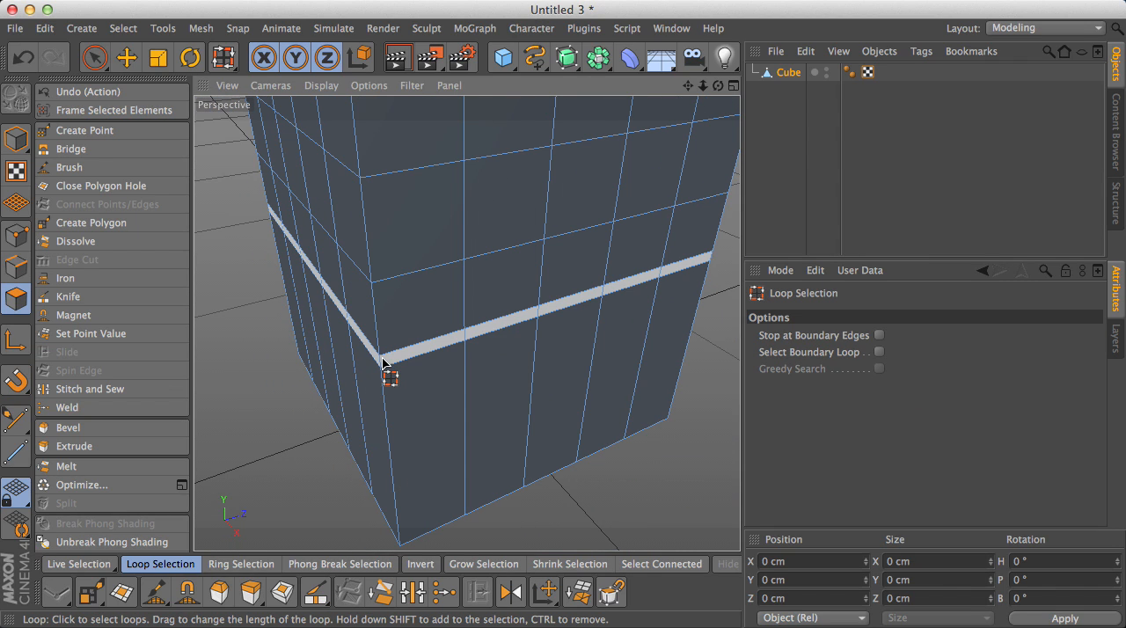
pyautogui.click(383, 361)
pyautogui.scroll(-2, 396, 359)
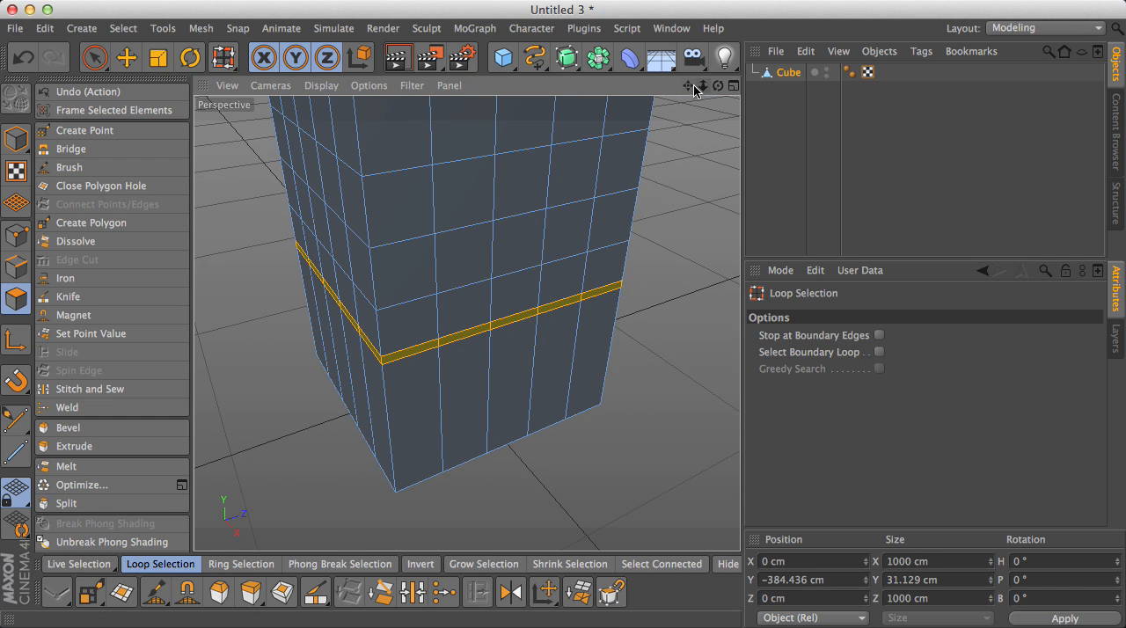
pyautogui.moveTo(690, 86); pyautogui.dragTo(724, 320)
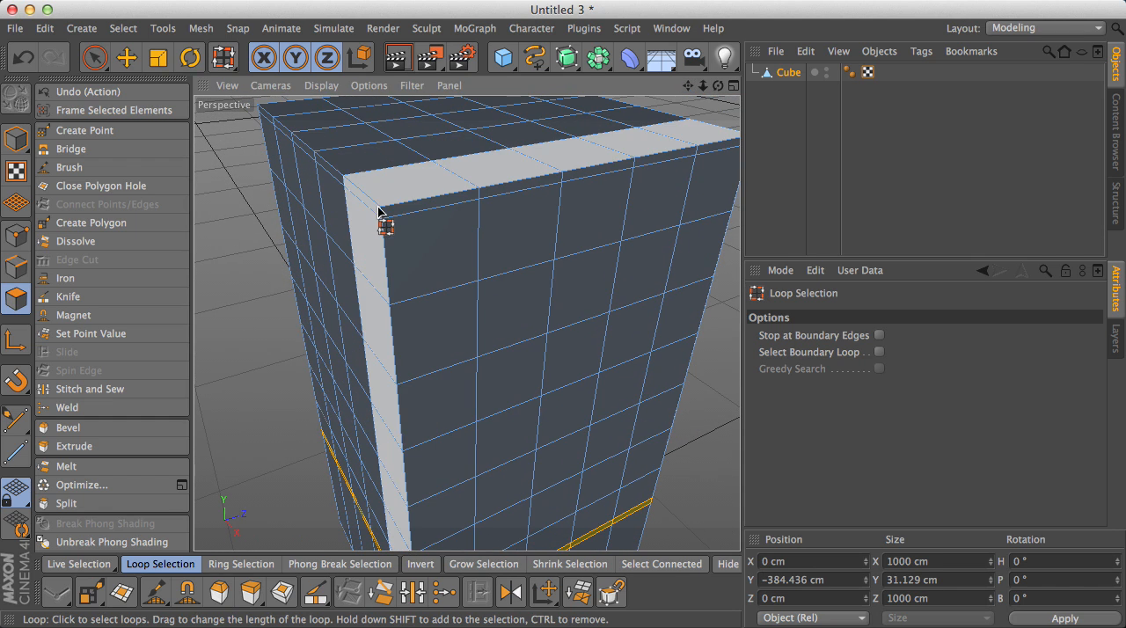
pyautogui.keyDown('shift'); pyautogui.click(387, 218); pyautogui.keyUp('shift')
pyautogui.scroll(-3, 423, 220)
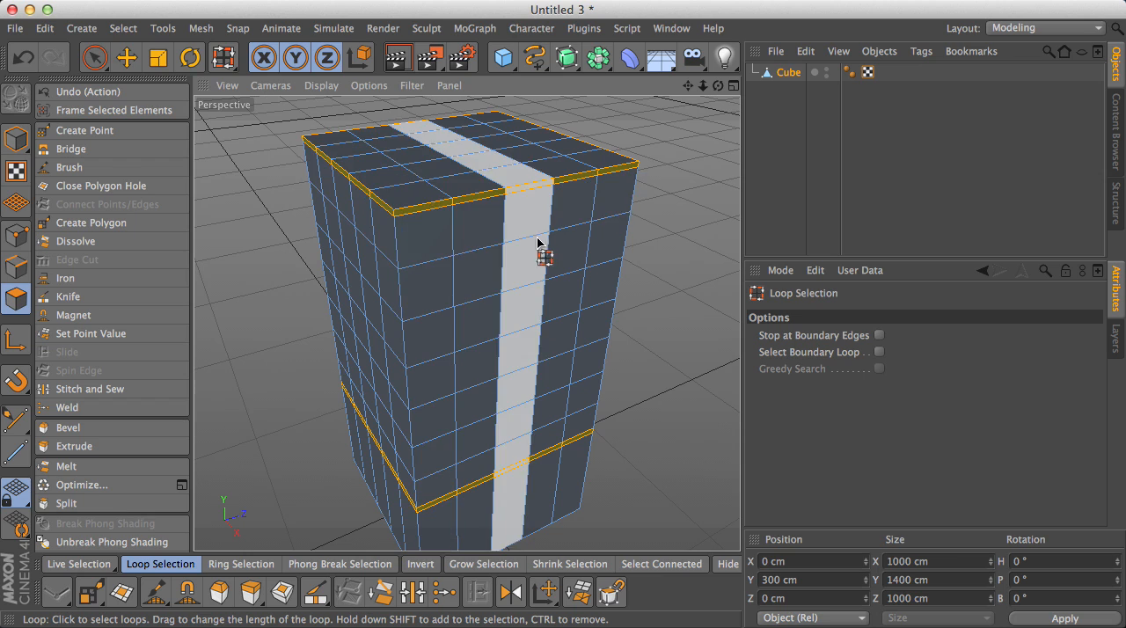
pyautogui.scroll(-3, 537, 239)
pyautogui.moveTo(689, 87); pyautogui.dragTo(667, 55)
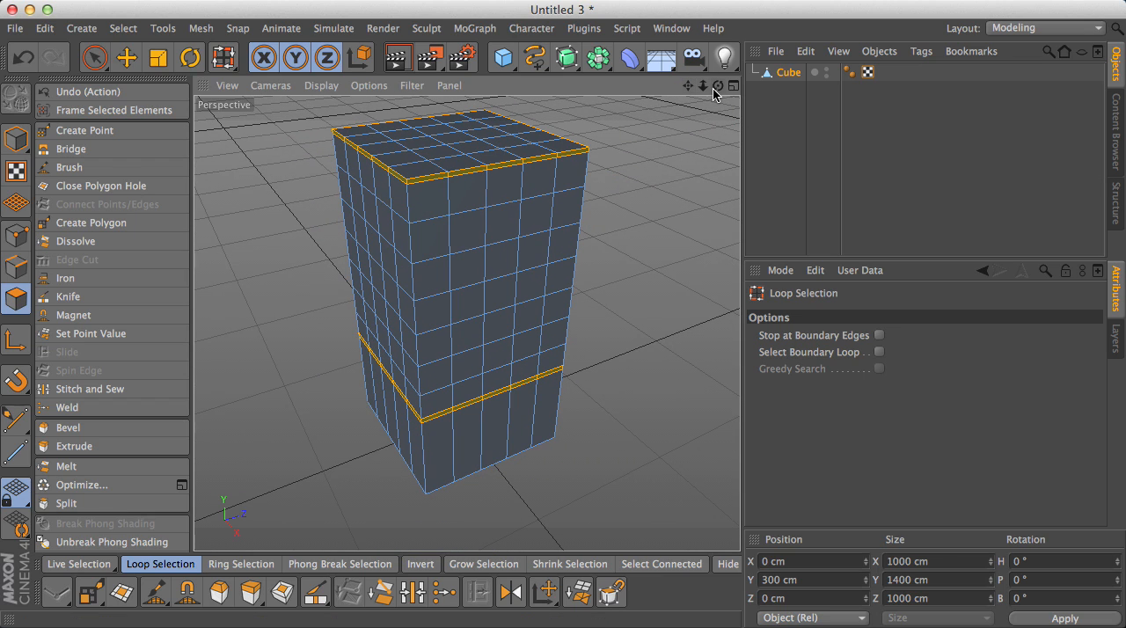
pyautogui.moveTo(692, 92); pyautogui.dragTo(674, 111)
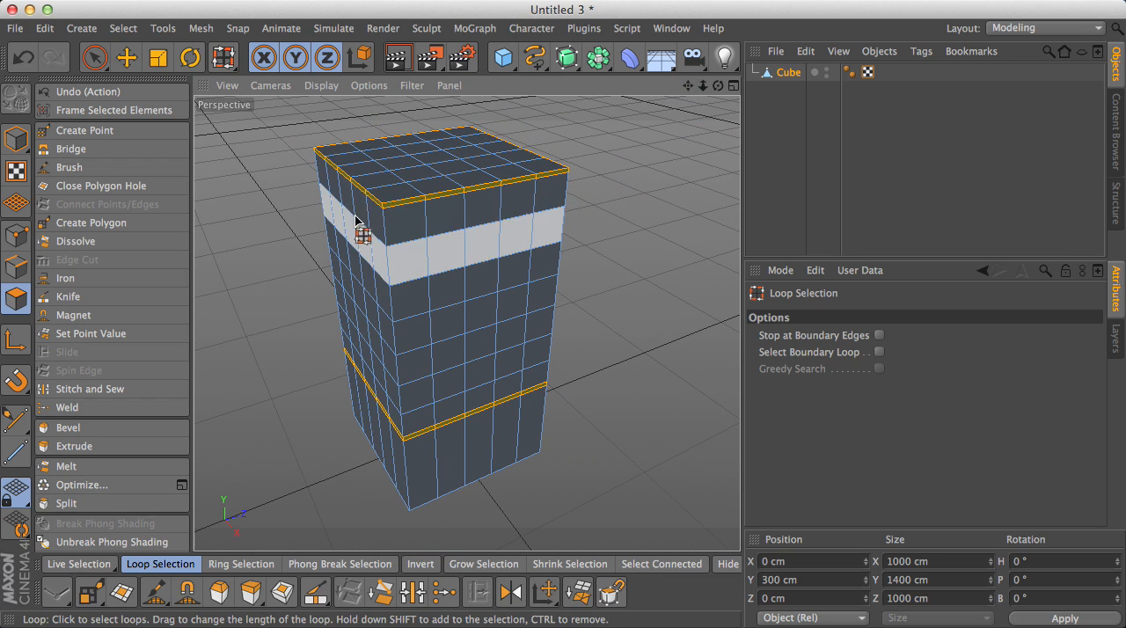
pyautogui.click(236, 566)
pyautogui.click(185, 566)
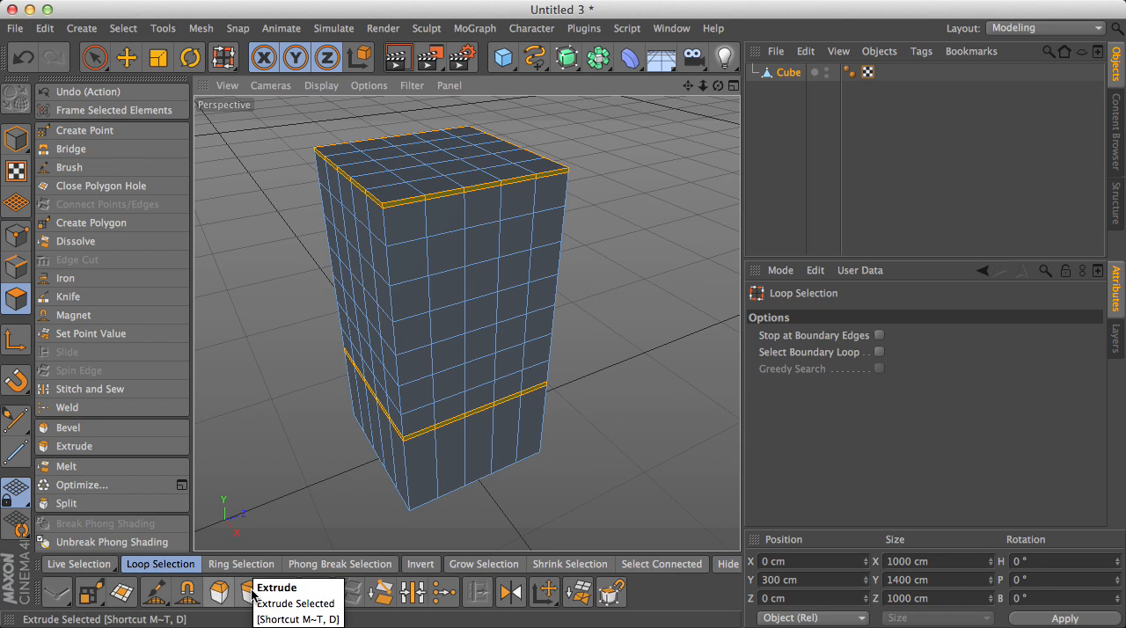
# - Try extruding the two selected bands by 93 cm at the 89° maximum angle, inspect the corners, and undo the extrusion
pyautogui.click(253, 596)
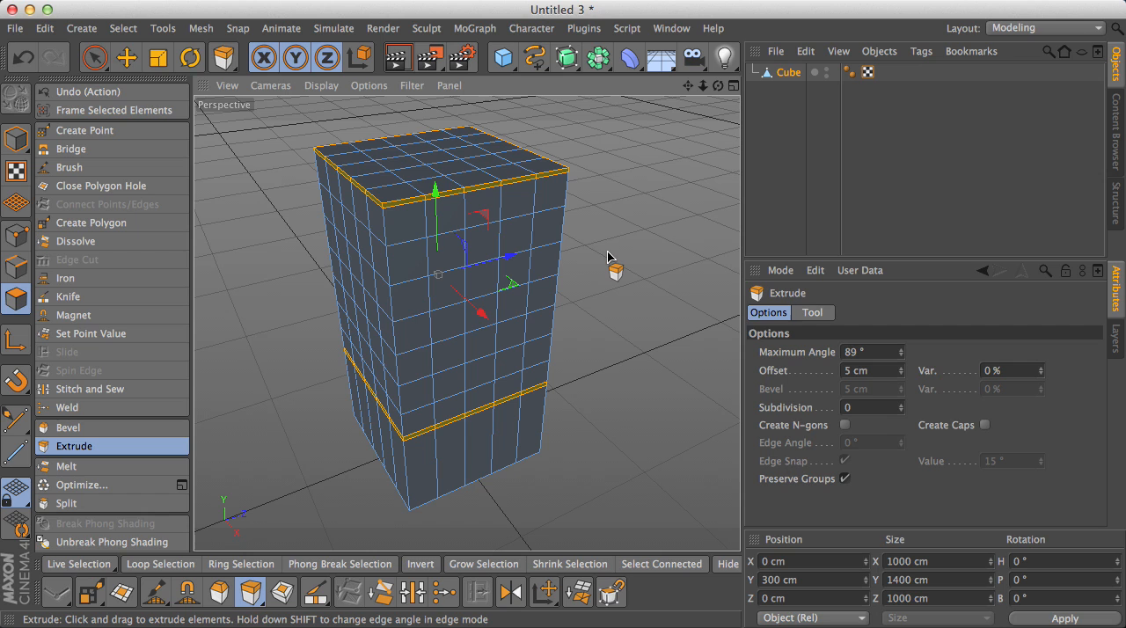
pyautogui.moveTo(718, 86); pyautogui.dragTo(797, 101)
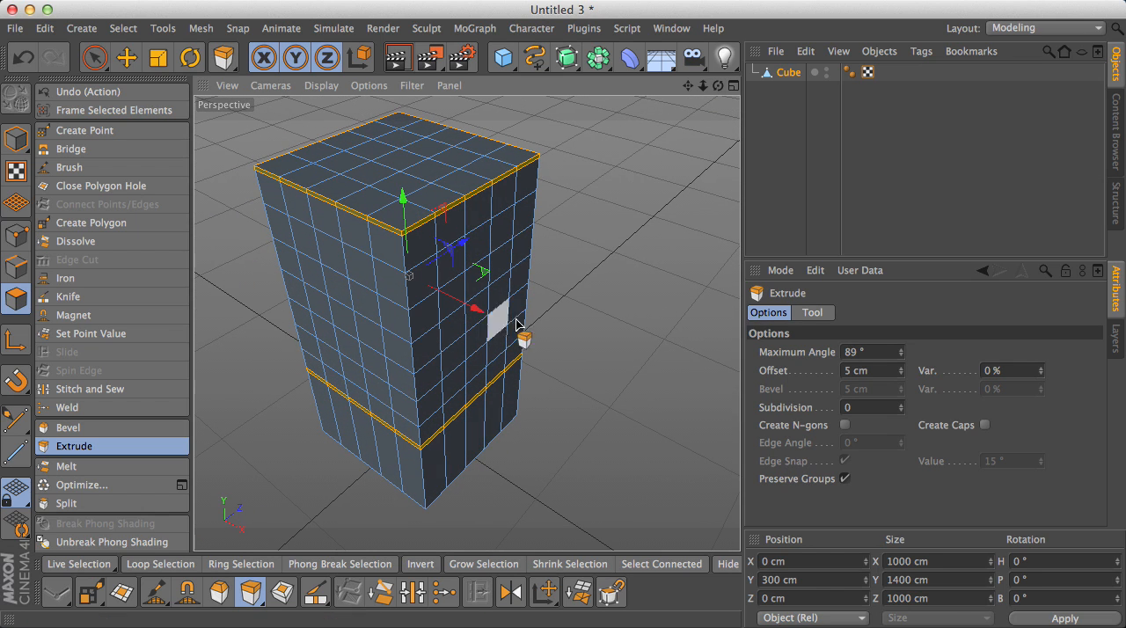
pyautogui.moveTo(574, 260)
pyautogui.mouseDown()
pyautogui.moveTo(630, 260)
pyautogui.moveTo(572, 264)
pyautogui.mouseUp()
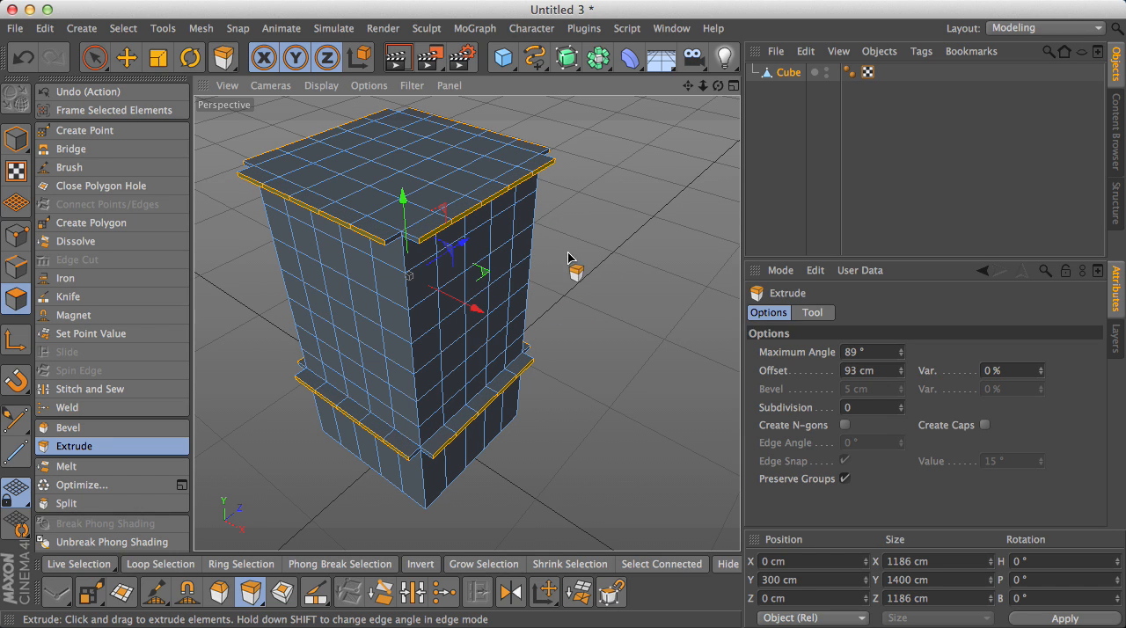
pyautogui.scroll(5, 410, 255)
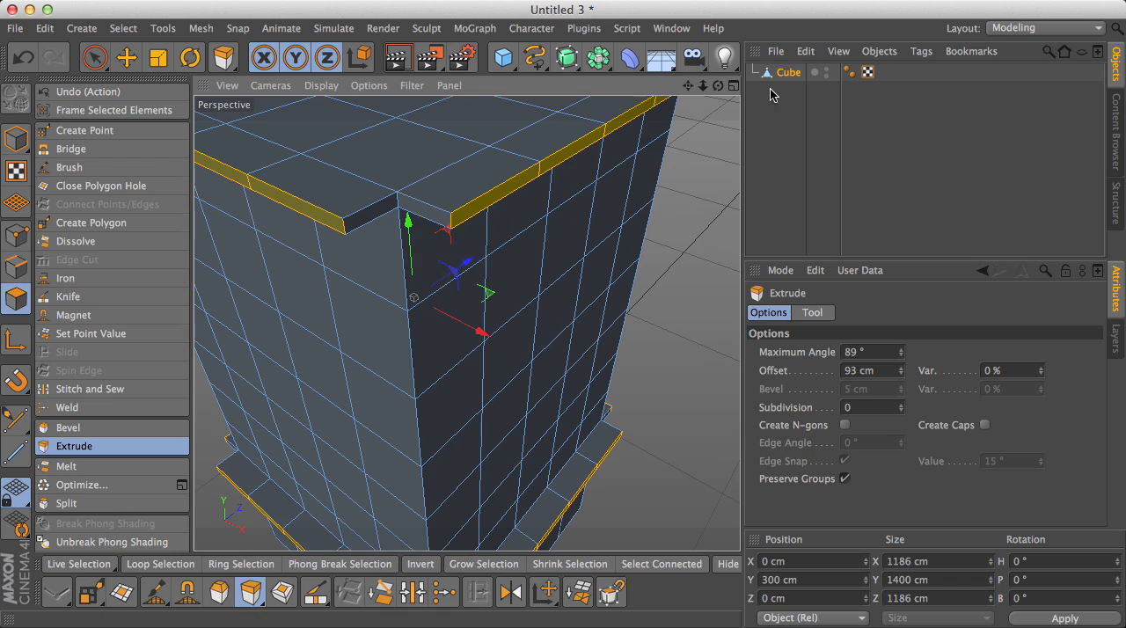
pyautogui.moveTo(720, 91); pyautogui.dragTo(465, 322)
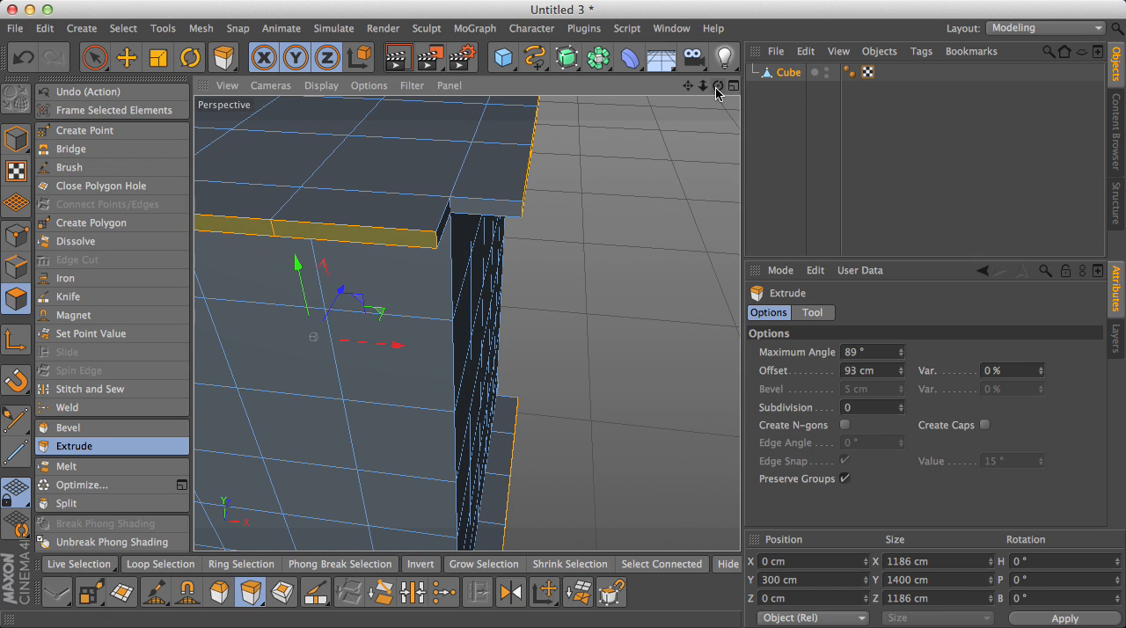
pyautogui.moveTo(719, 89); pyautogui.dragTo(465, 322)
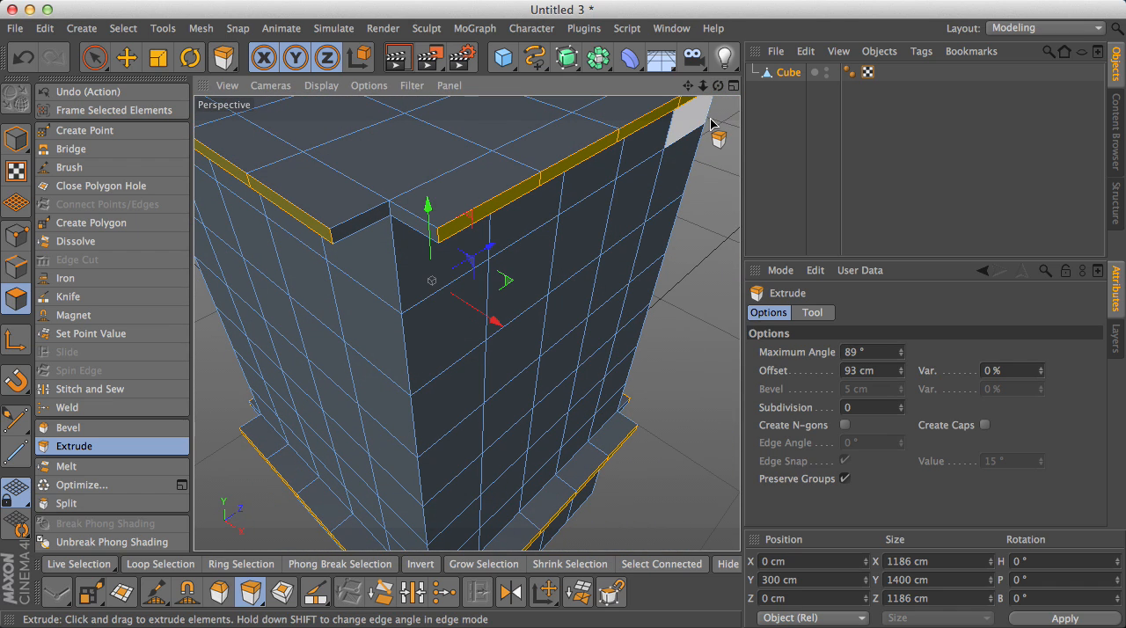
pyautogui.press('super+z')
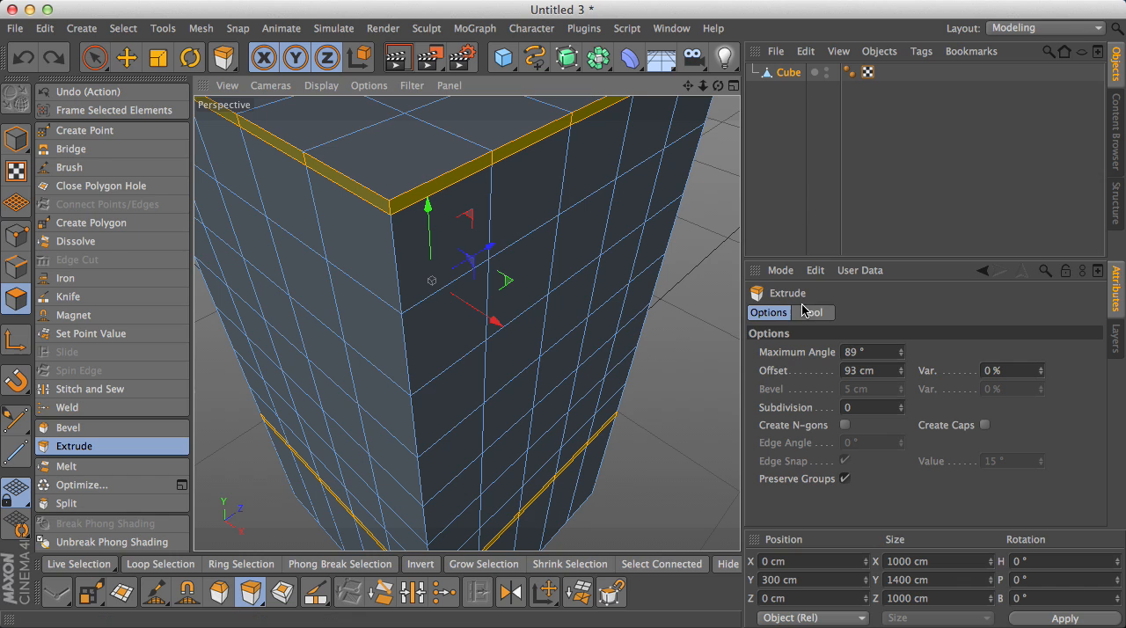
# - Set the Extrude maximum angle to 90° and extrude both bands outward by about 30 cm
pyautogui.scroll(-3, 581, 247)
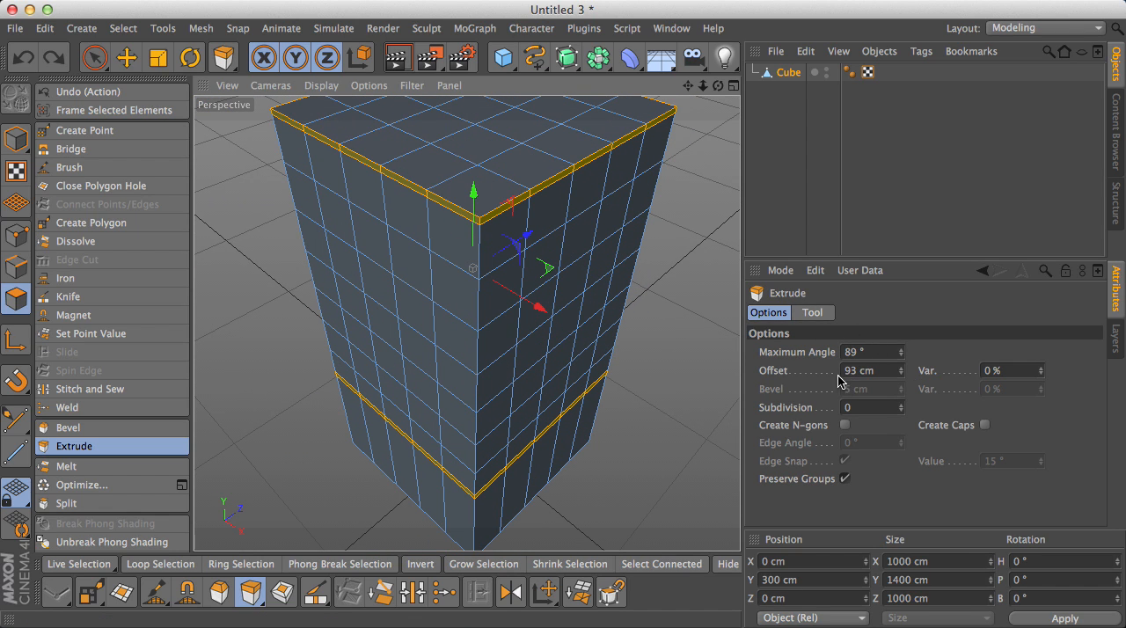
pyautogui.click(902, 350)
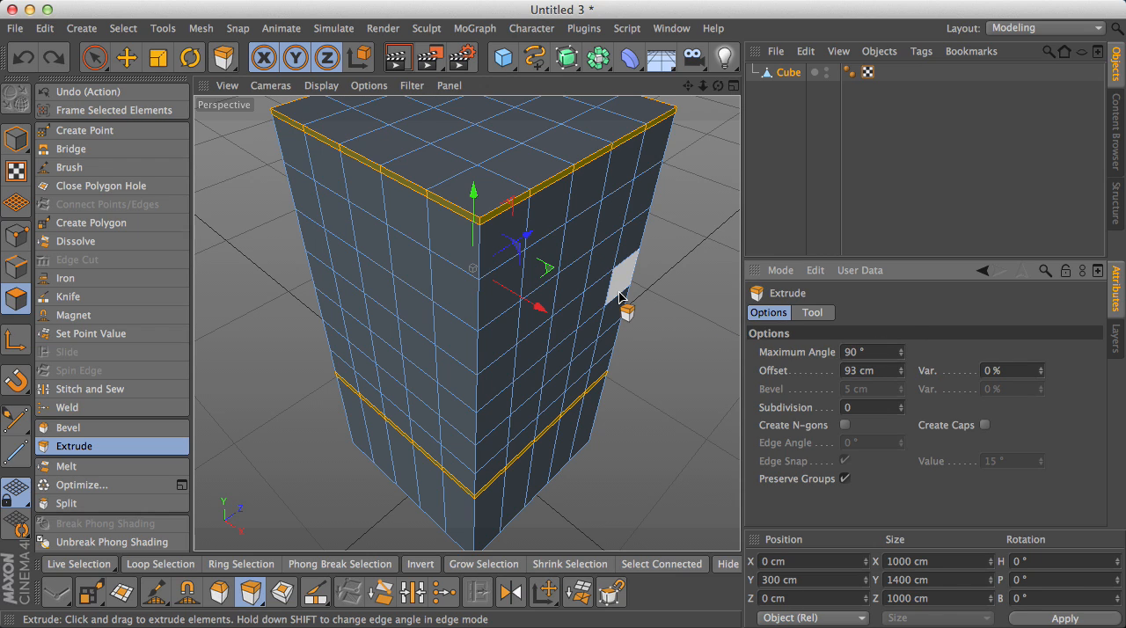
pyautogui.moveTo(593, 321)
pyautogui.mouseDown()
pyautogui.moveTo(623, 323)
pyautogui.moveTo(600, 322)
pyautogui.mouseUp()
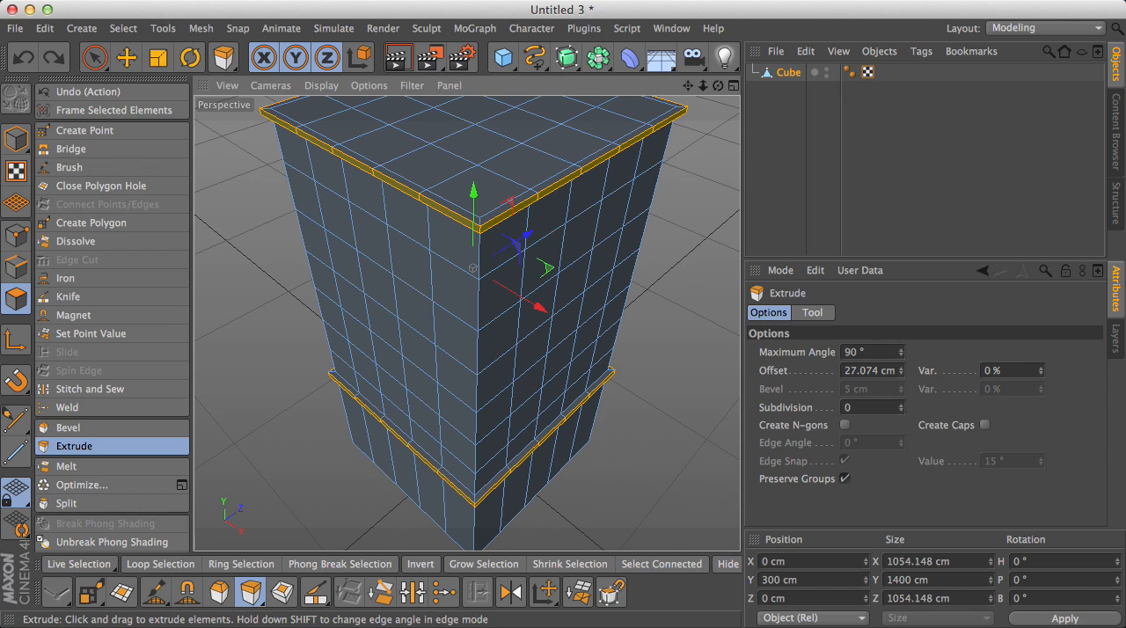
pyautogui.moveTo(605, 322); pyautogui.dragTo(608, 322)
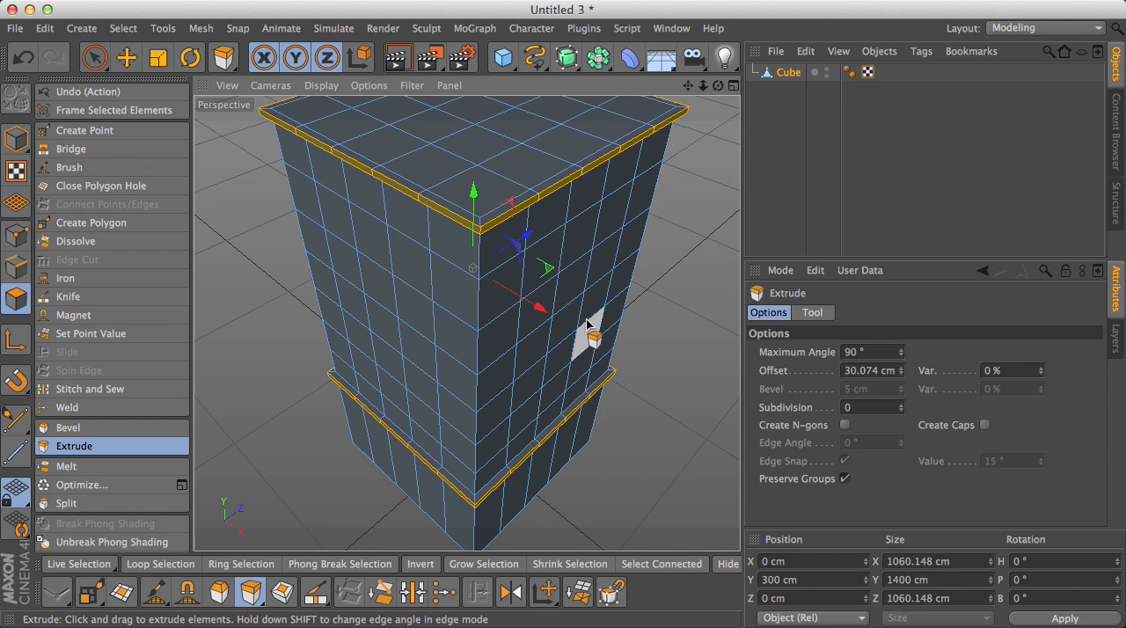
# - Switch to the Move tool, deselect the bands and frame one side face of the building
pyautogui.moveTo(688, 86); pyautogui.dragTo(459, 345)
pyautogui.scroll(-5, 626, 116)
pyautogui.moveTo(719, 88); pyautogui.dragTo(671, 161)
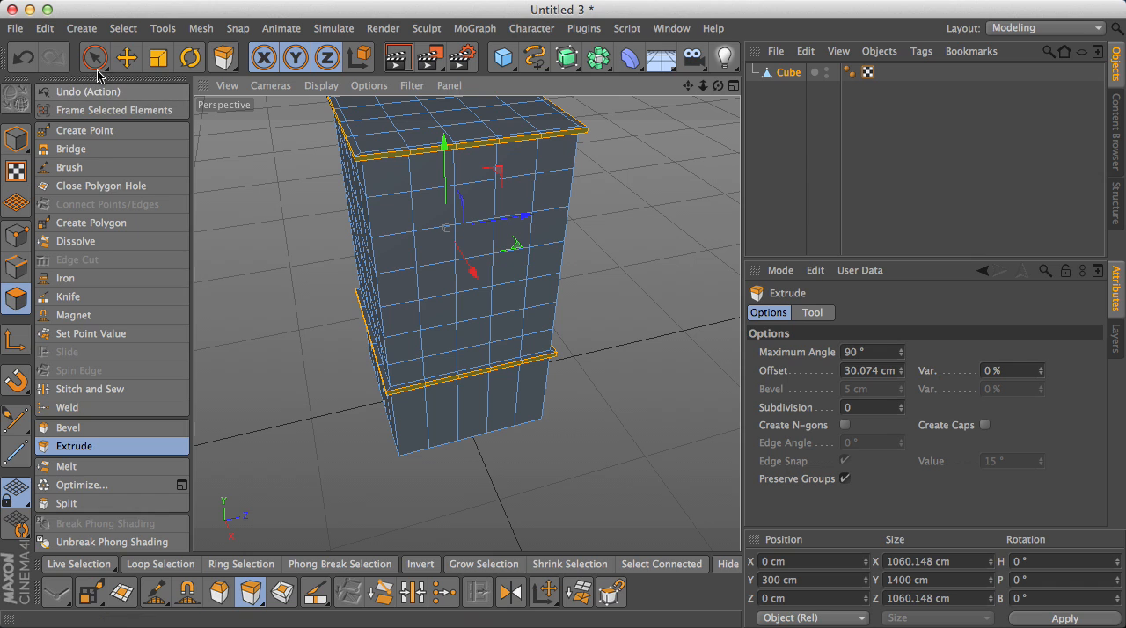
pyautogui.click(126, 59)
pyautogui.click(546, 291)
pyautogui.scroll(3, 447, 294)
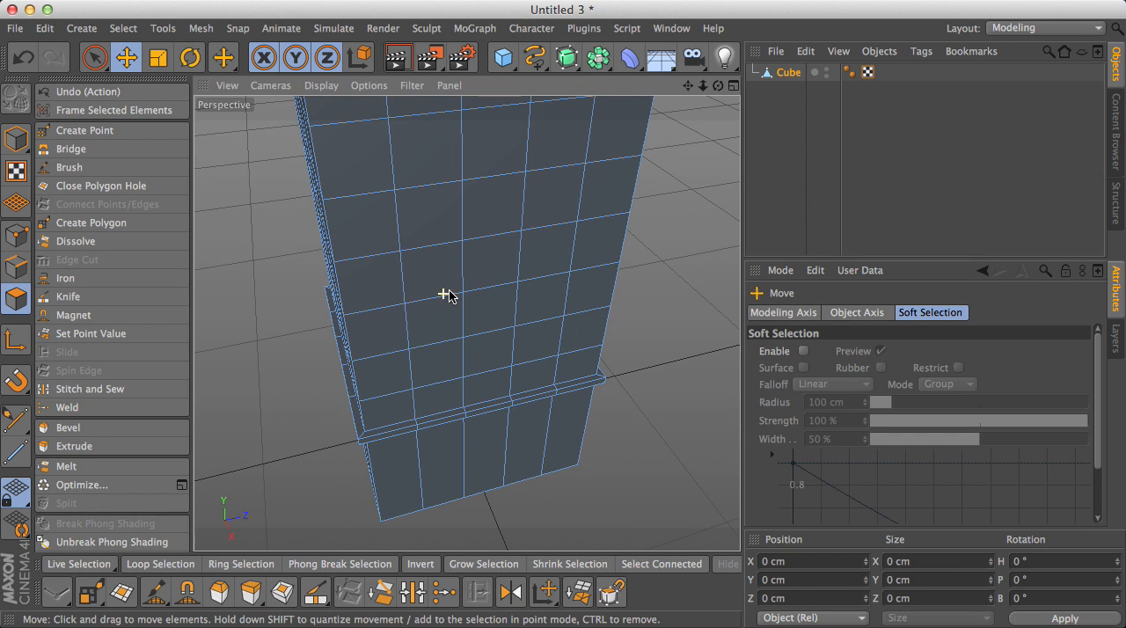
pyautogui.moveTo(719, 85); pyautogui.dragTo(684, 95)
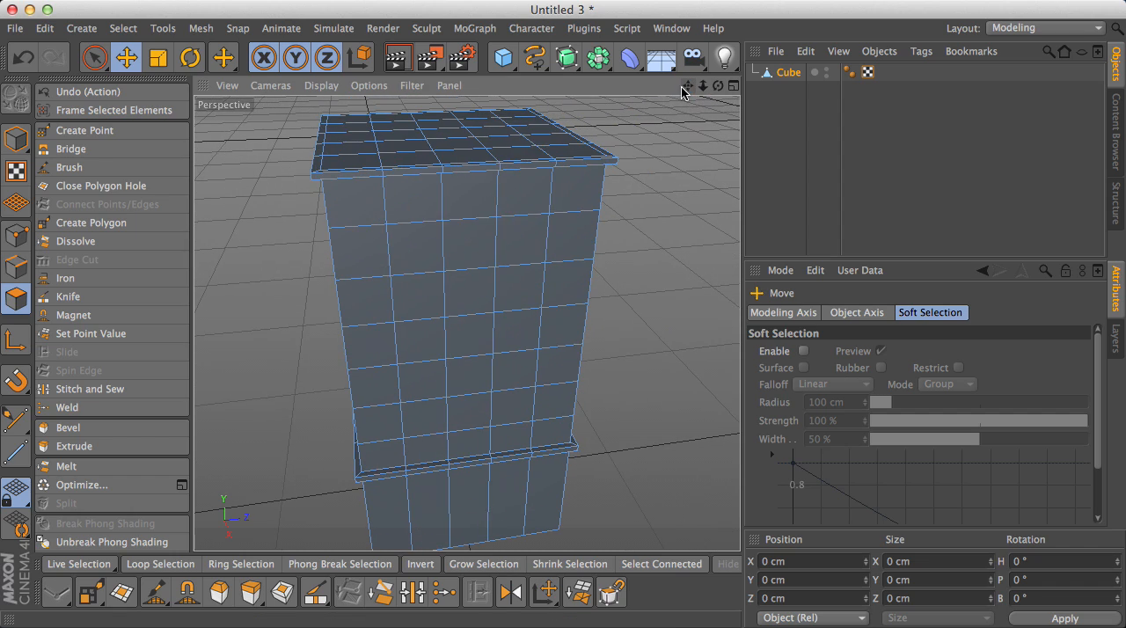
# - Select six window polygons in two columns and three rows on the facing side of the building's upper section
pyautogui.click(421, 259)
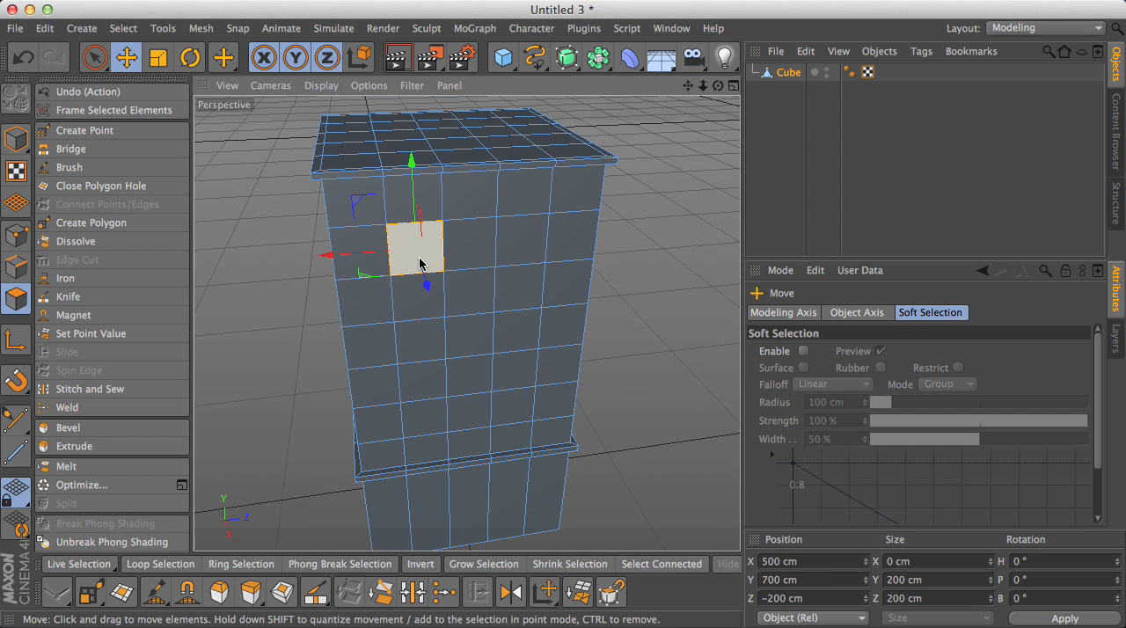
pyautogui.keyDown('shift'); pyautogui.click(519, 242); pyautogui.keyUp('shift')
pyautogui.keyDown('shift'); pyautogui.click(422, 340); pyautogui.keyUp('shift')
pyautogui.keyDown('shift'); pyautogui.click(519, 332); pyautogui.keyUp('shift')
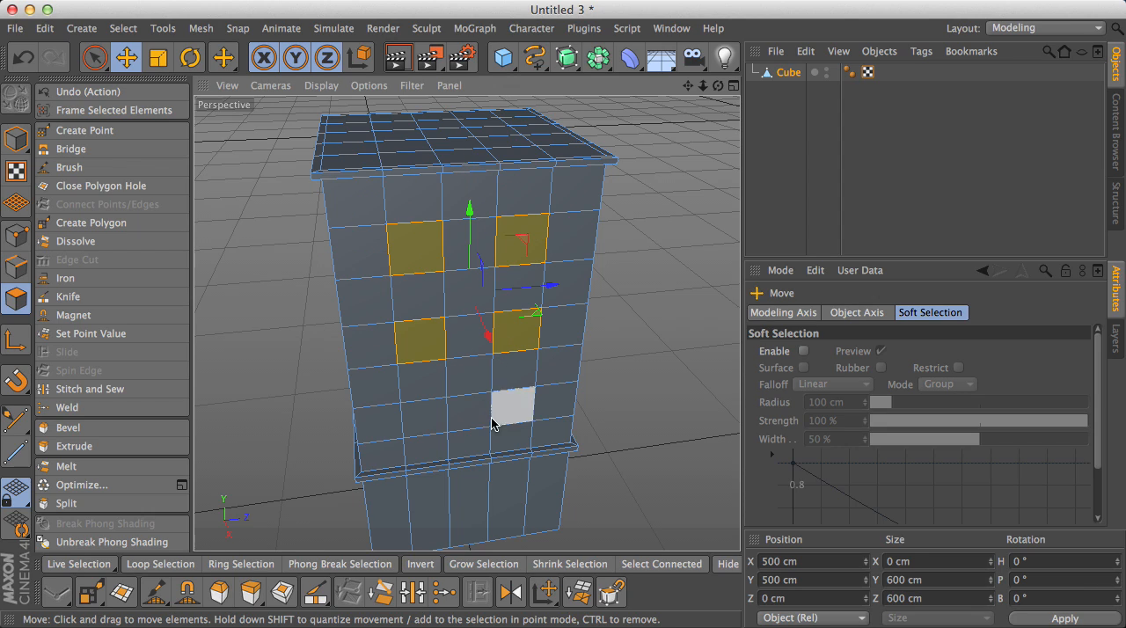
pyautogui.keyDown('shift'); pyautogui.click(425, 426); pyautogui.keyUp('shift')
pyautogui.keyDown('shift'); pyautogui.click(518, 415); pyautogui.keyUp('shift')
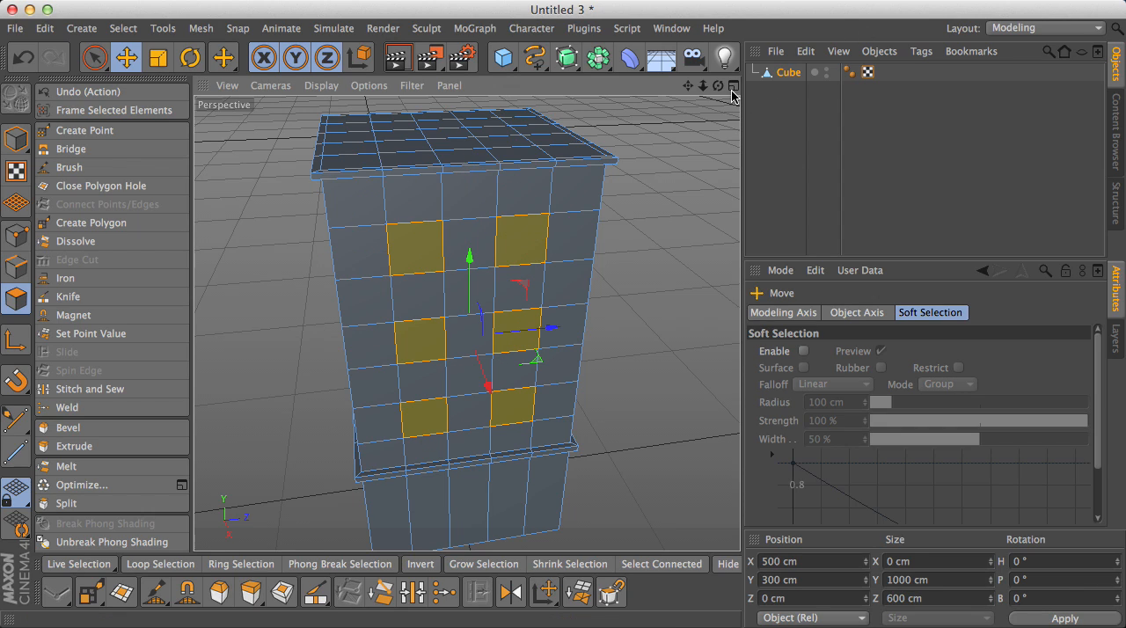
# - Add the six matching window polygons on the adjacent side face to the selection
pyautogui.moveTo(719, 86); pyautogui.dragTo(674, 93)
pyautogui.keyDown('shift'); pyautogui.click(272, 317); pyautogui.keyUp('shift')
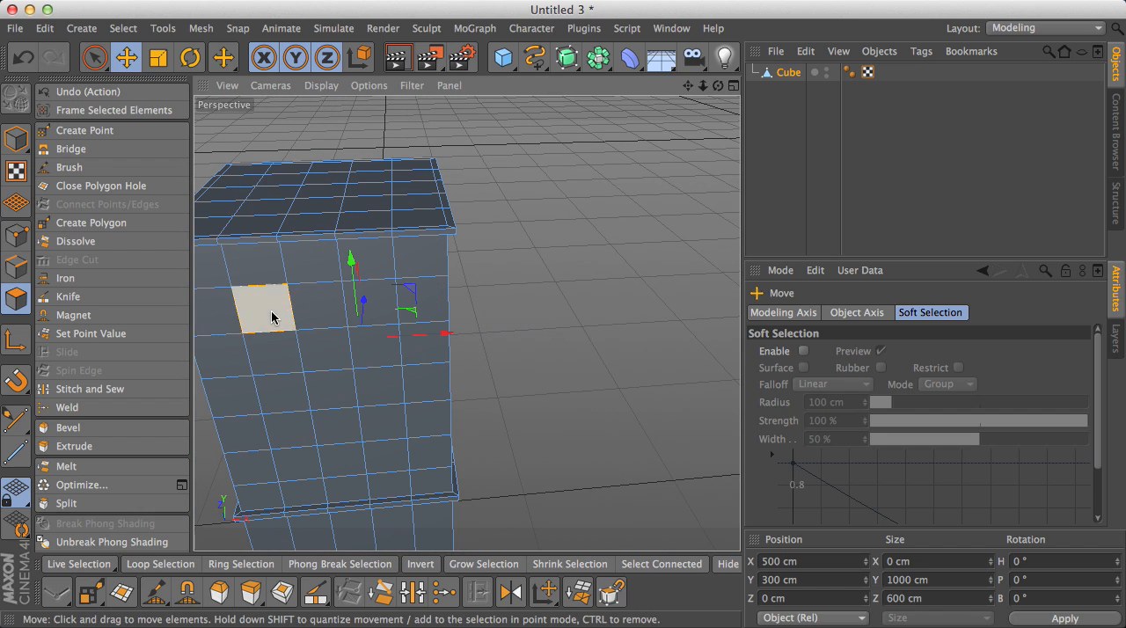
pyautogui.keyDown('shift'); pyautogui.click(370, 306); pyautogui.keyUp('shift')
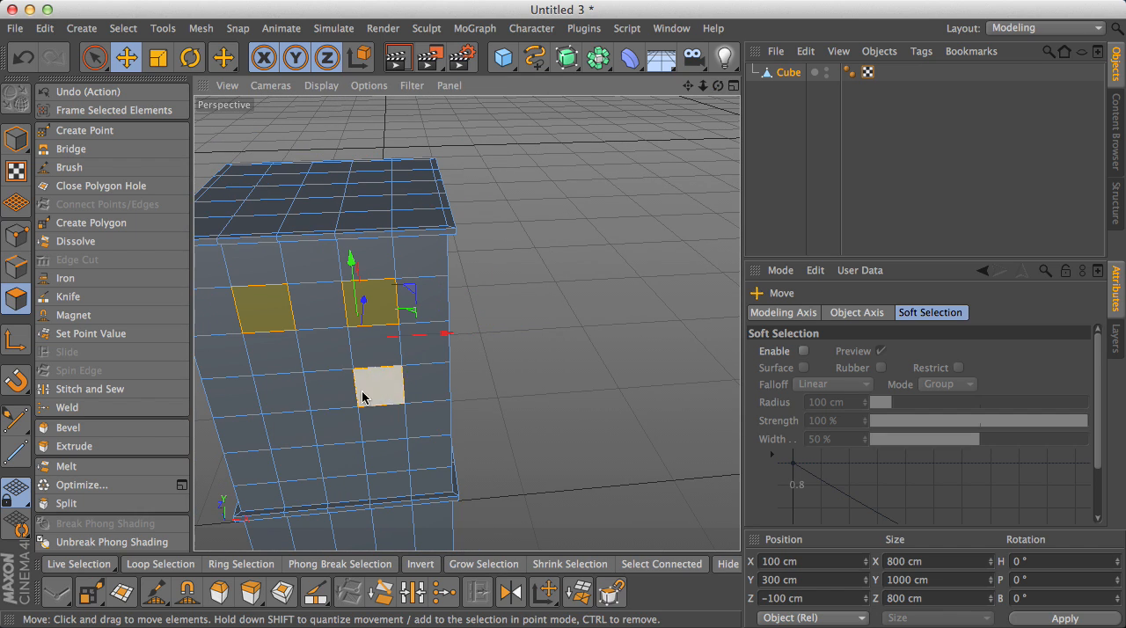
pyautogui.keyDown('shift'); pyautogui.click(363, 397); pyautogui.keyUp('shift')
pyautogui.keyDown('shift'); pyautogui.click(278, 394); pyautogui.keyUp('shift')
pyautogui.keyDown('shift'); pyautogui.click(295, 461); pyautogui.keyUp('shift')
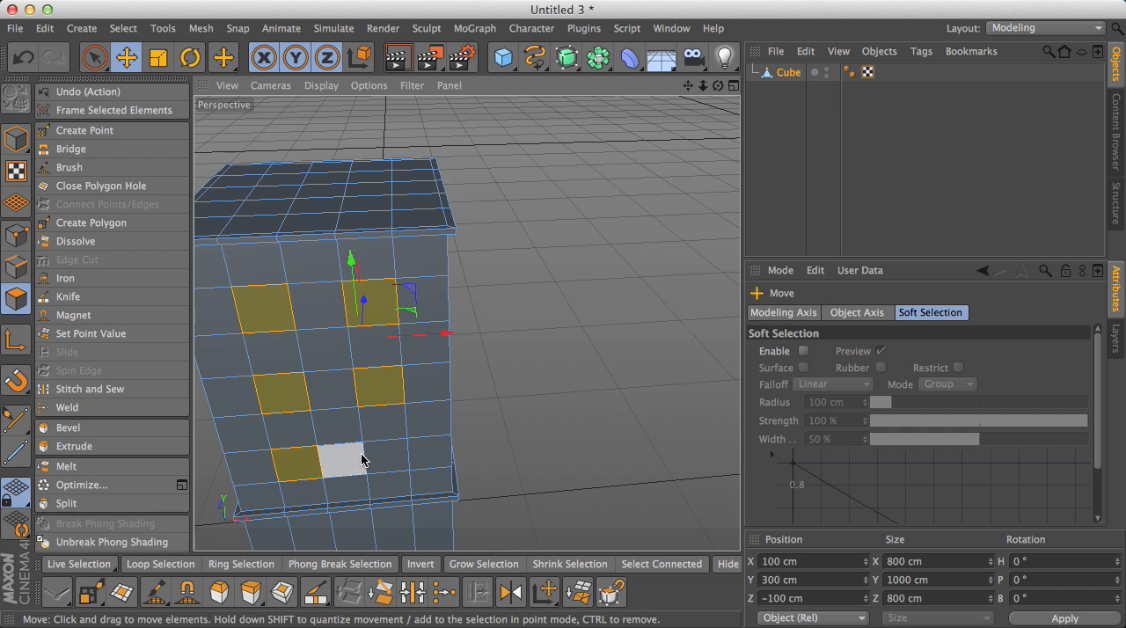
pyautogui.keyDown('shift'); pyautogui.click(341, 458); pyautogui.keyUp('shift')
# - Extend the selection with the corresponding six window polygons on the building's third side
pyautogui.moveTo(718, 85); pyautogui.dragTo(467, 323)
pyautogui.moveTo(691, 85); pyautogui.dragTo(466, 324)
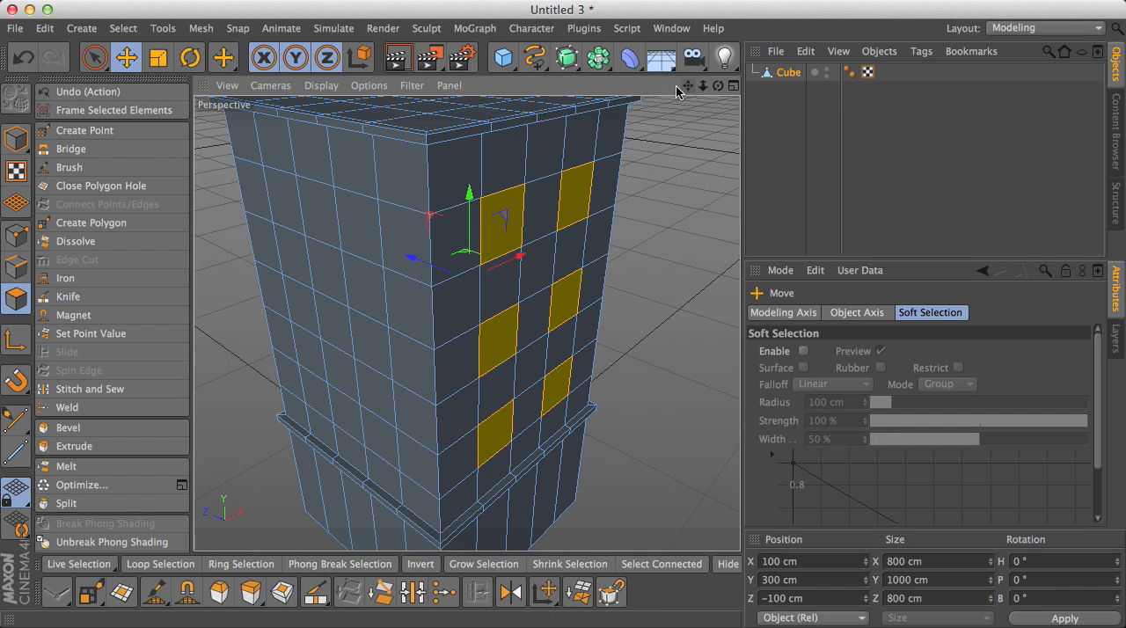
pyautogui.keyDown('shift'); pyautogui.click(287, 196); pyautogui.keyUp('shift')
pyautogui.keyDown('shift'); pyautogui.click(365, 221); pyautogui.keyUp('shift')
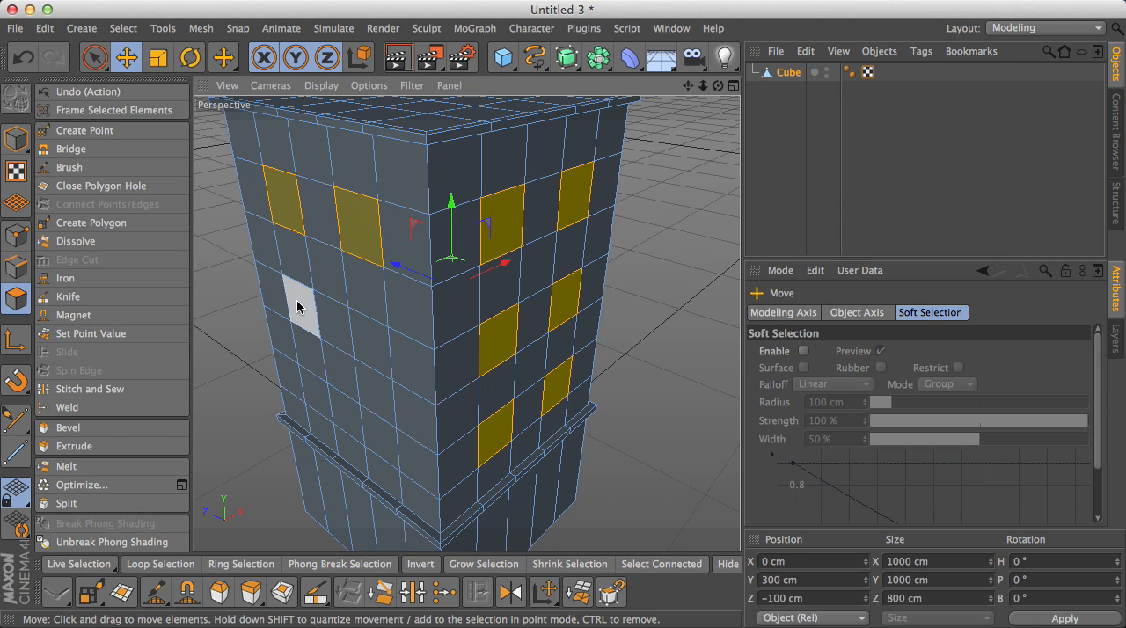
pyautogui.keyDown('shift'); pyautogui.click(326, 319); pyautogui.keyUp('shift')
pyautogui.keyDown('shift'); pyautogui.click(373, 341); pyautogui.keyUp('shift')
pyautogui.keyDown('shift'); pyautogui.click(374, 429); pyautogui.keyUp('shift')
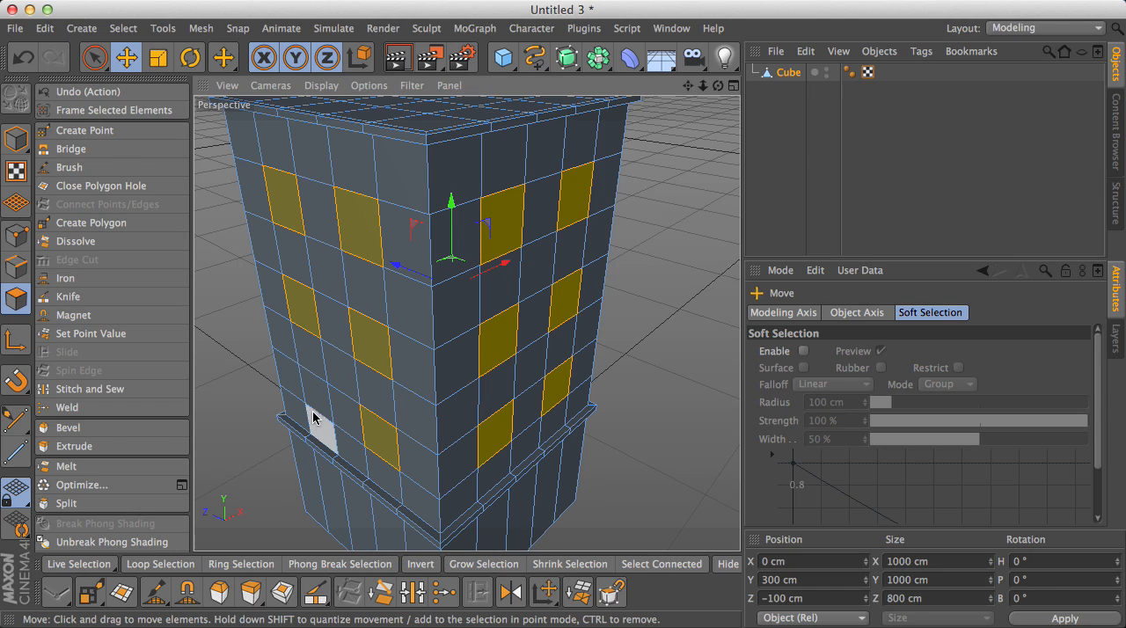
pyautogui.keyDown('shift'); pyautogui.click(335, 397); pyautogui.keyUp('shift')
# - Complete the window selection by adding the same two-by-three polygon pattern on the fourth side
pyautogui.moveTo(718, 86); pyautogui.dragTo(554, 195)
pyautogui.moveTo(718, 85); pyautogui.dragTo(439, 291)
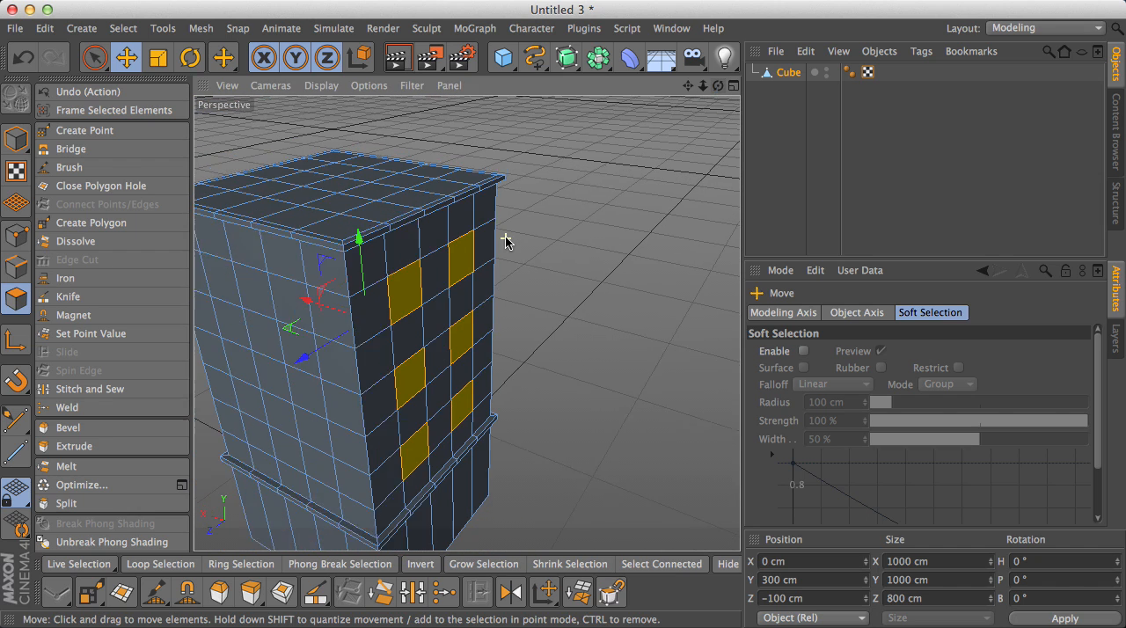
pyautogui.scroll(-2, 510, 242)
pyautogui.keyDown('shift'); pyautogui.click(272, 283); pyautogui.keyUp('shift')
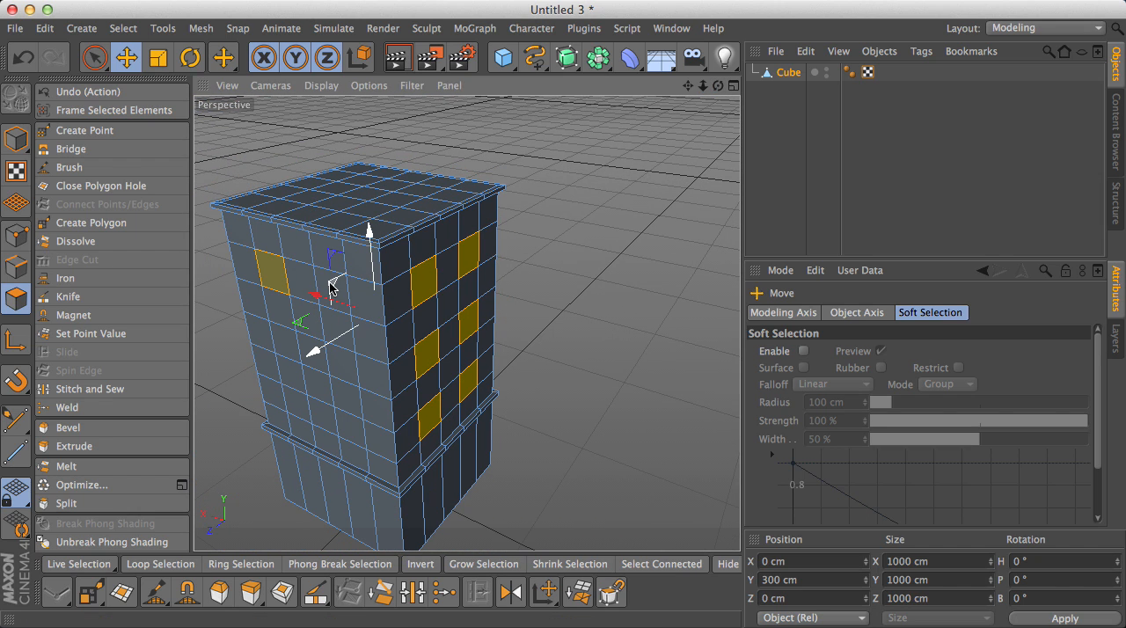
pyautogui.keyDown('shift'); pyautogui.click(321, 282); pyautogui.keyUp('shift')
pyautogui.keyDown('shift'); pyautogui.click(335, 366); pyautogui.keyUp('shift')
pyautogui.keyDown('shift'); pyautogui.click(292, 349); pyautogui.keyUp('shift')
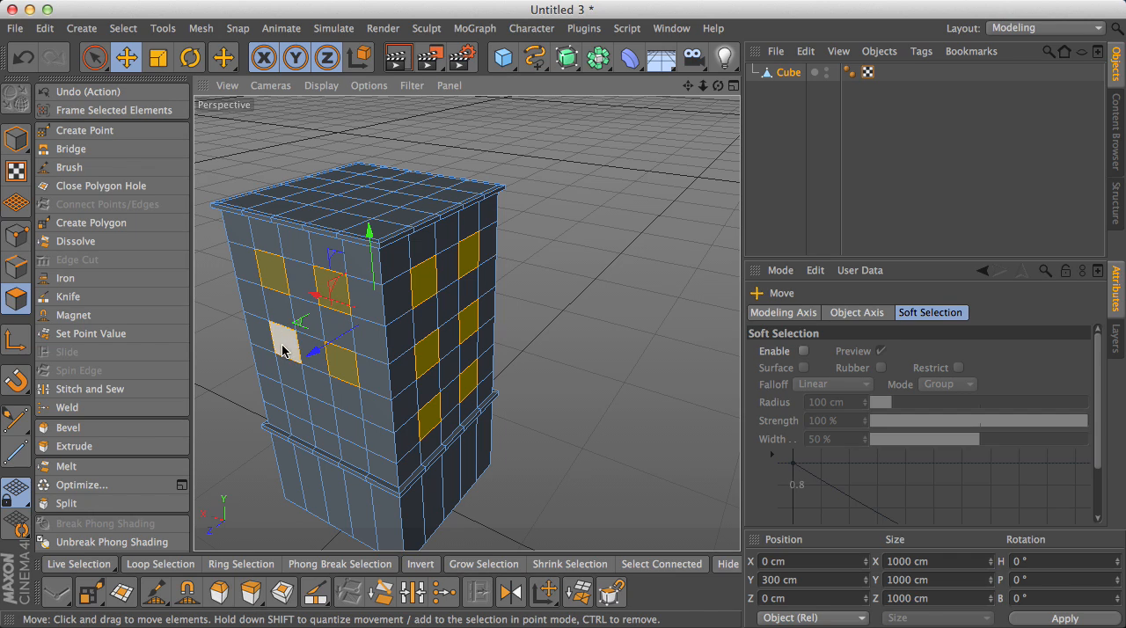
pyautogui.keyDown('shift'); pyautogui.click(292, 406); pyautogui.keyUp('shift')
pyautogui.keyDown('shift'); pyautogui.click(341, 420); pyautogui.keyUp('shift')
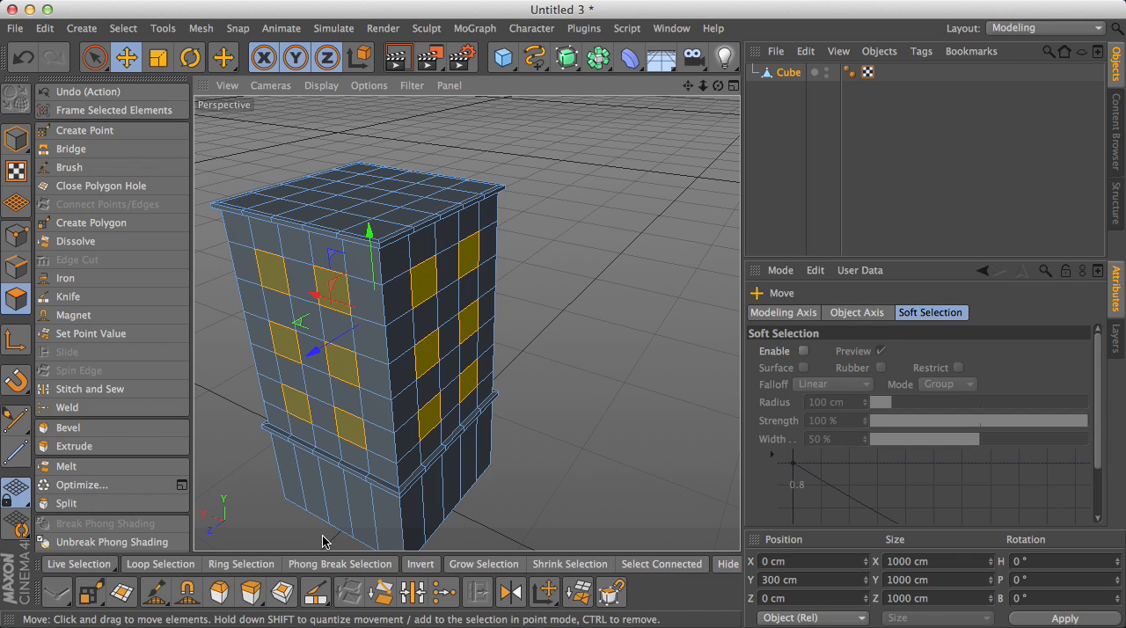
# - Extrude all selected window polygons inward with an offset of about -35 cm, and deselect them
pyautogui.click(250, 596)
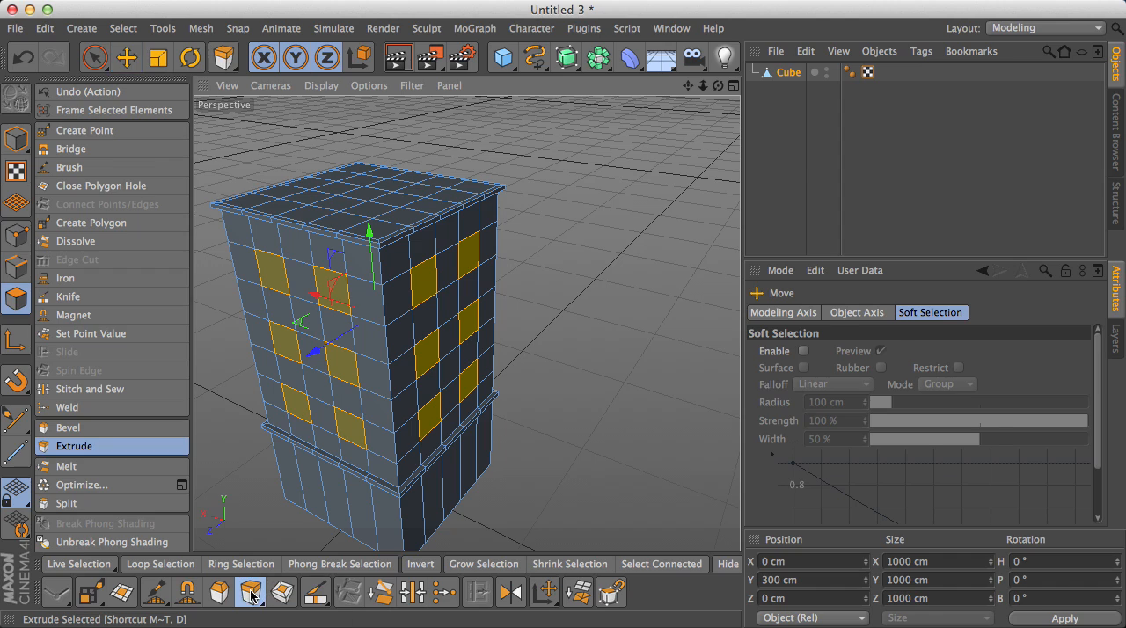
pyautogui.click(587, 381)
pyautogui.moveTo(588, 381); pyautogui.dragTo(527, 381)
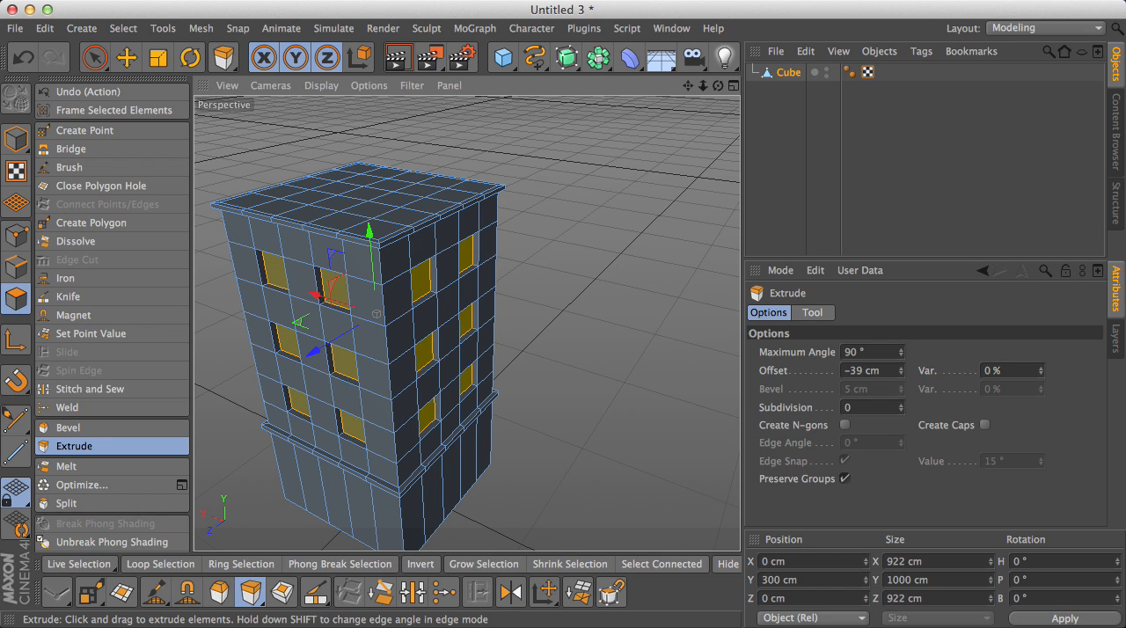
pyautogui.scroll(-3, 559, 343)
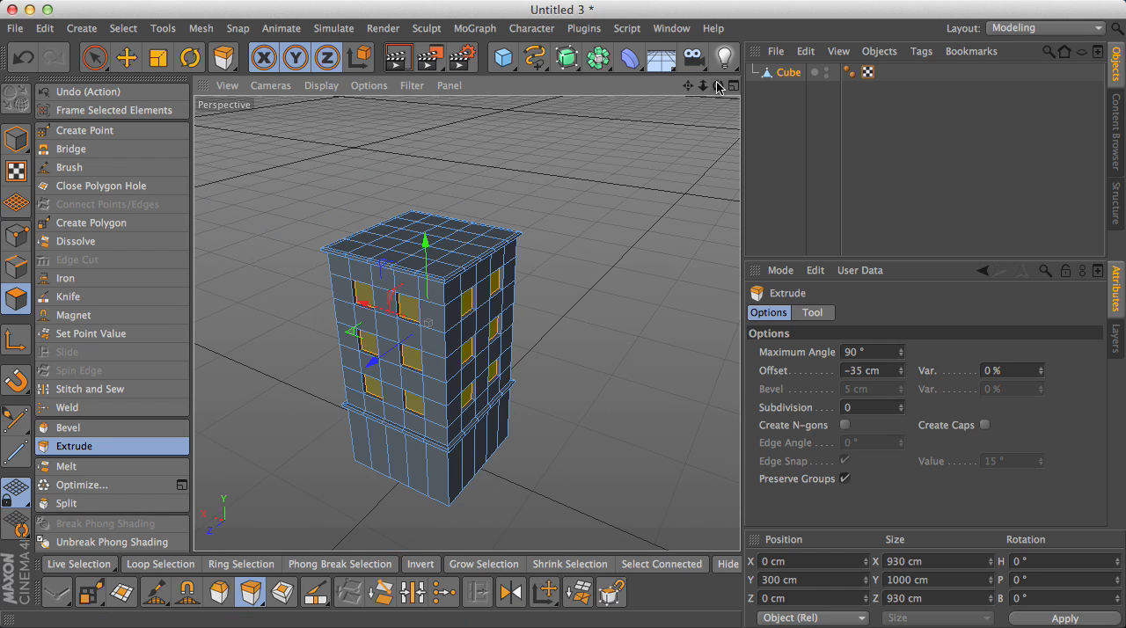
pyautogui.moveTo(718, 85); pyautogui.dragTo(467, 323)
pyautogui.moveTo(687, 87); pyautogui.dragTo(712, 181)
pyautogui.moveTo(718, 85); pyautogui.dragTo(466, 324)
pyautogui.click(123, 61)
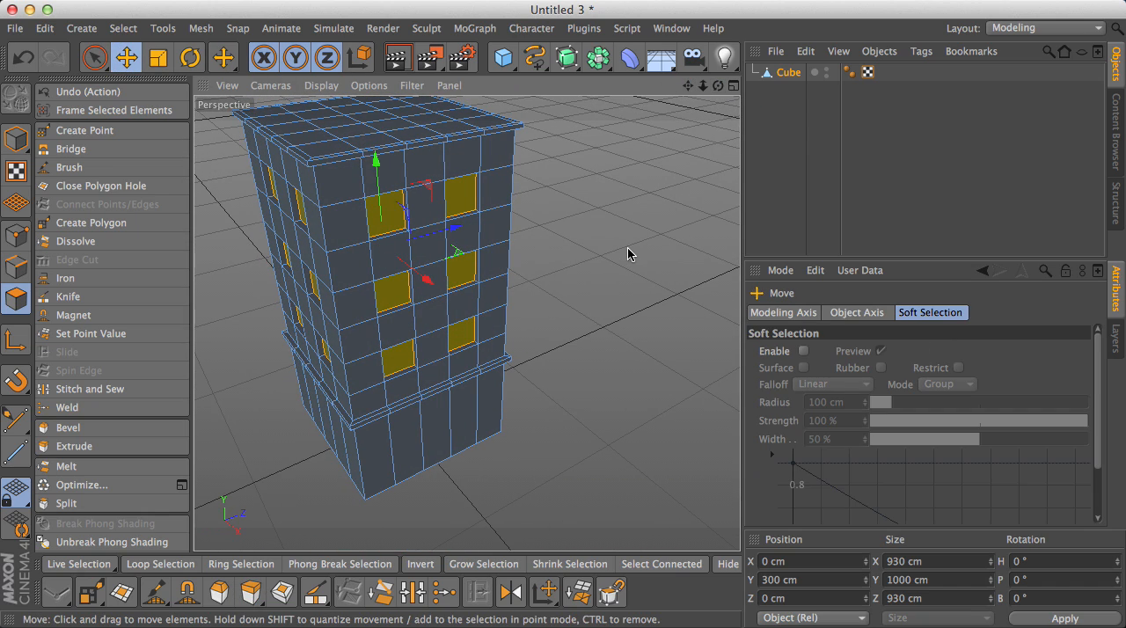
pyautogui.click(626, 254)
# - In Edge mode, dissolve the two middle vertical edges on one side of the base to merge its three central polygons
pyautogui.scroll(5, 540, 373)
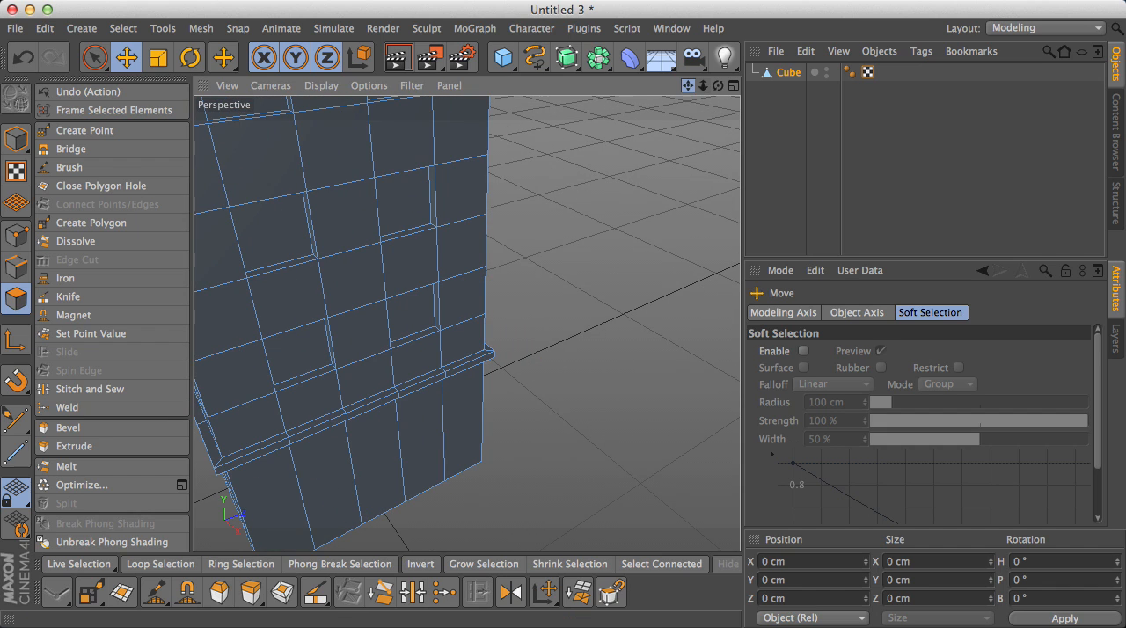
pyautogui.moveTo(689, 86); pyautogui.dragTo(680, 13)
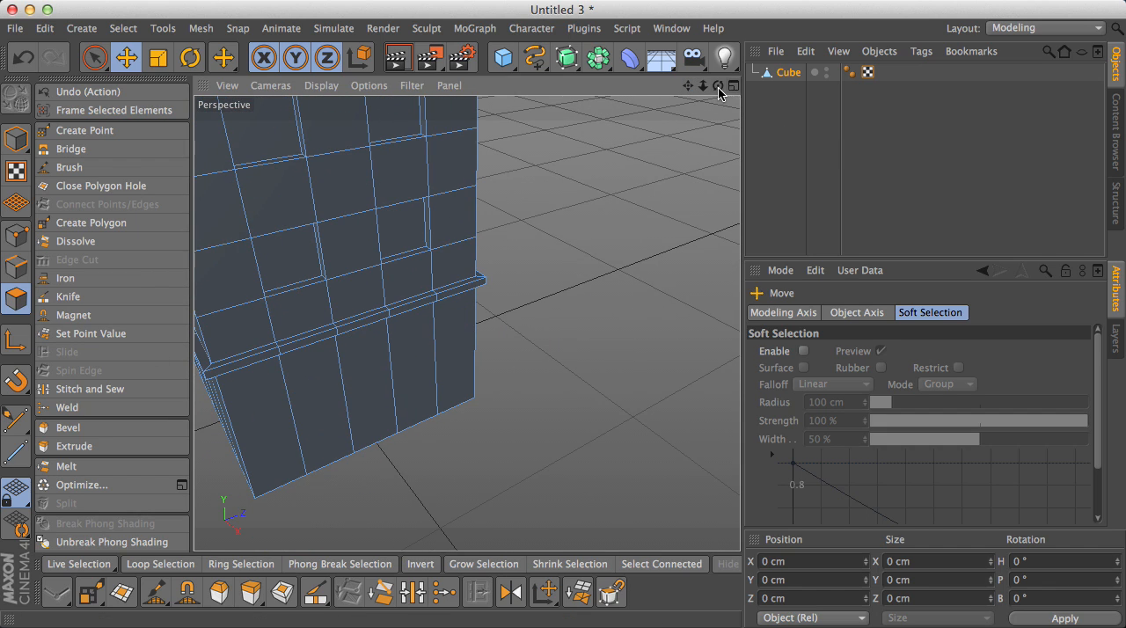
pyautogui.moveTo(718, 85); pyautogui.dragTo(467, 323)
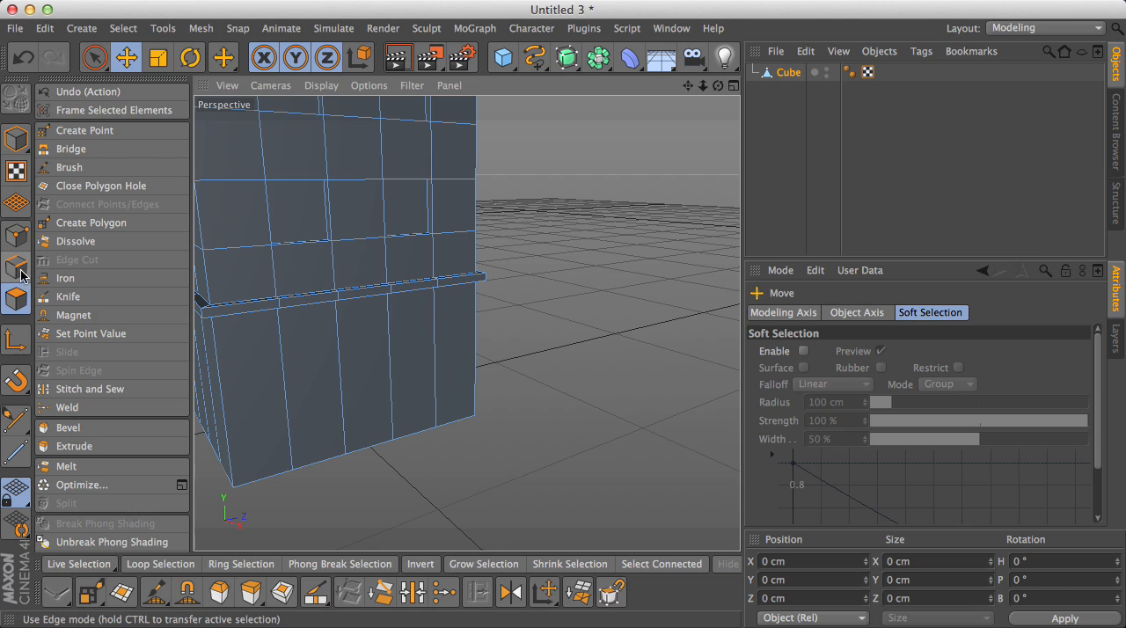
pyautogui.click(16, 268)
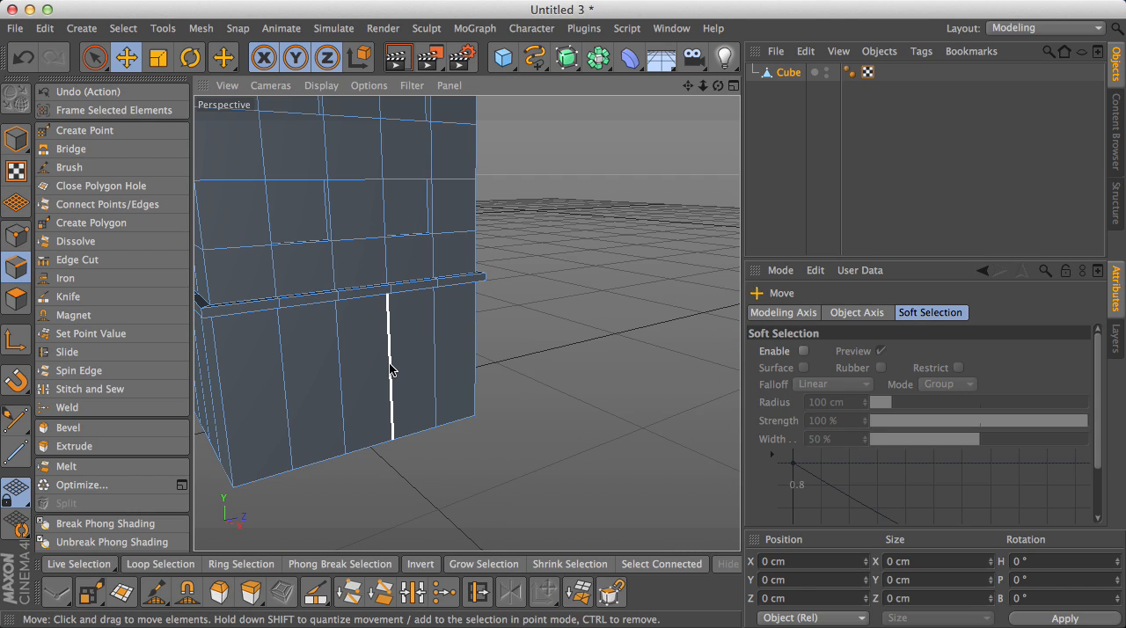
pyautogui.click(390, 370)
pyautogui.keyDown('shift'); pyautogui.click(341, 359); pyautogui.keyUp('shift')
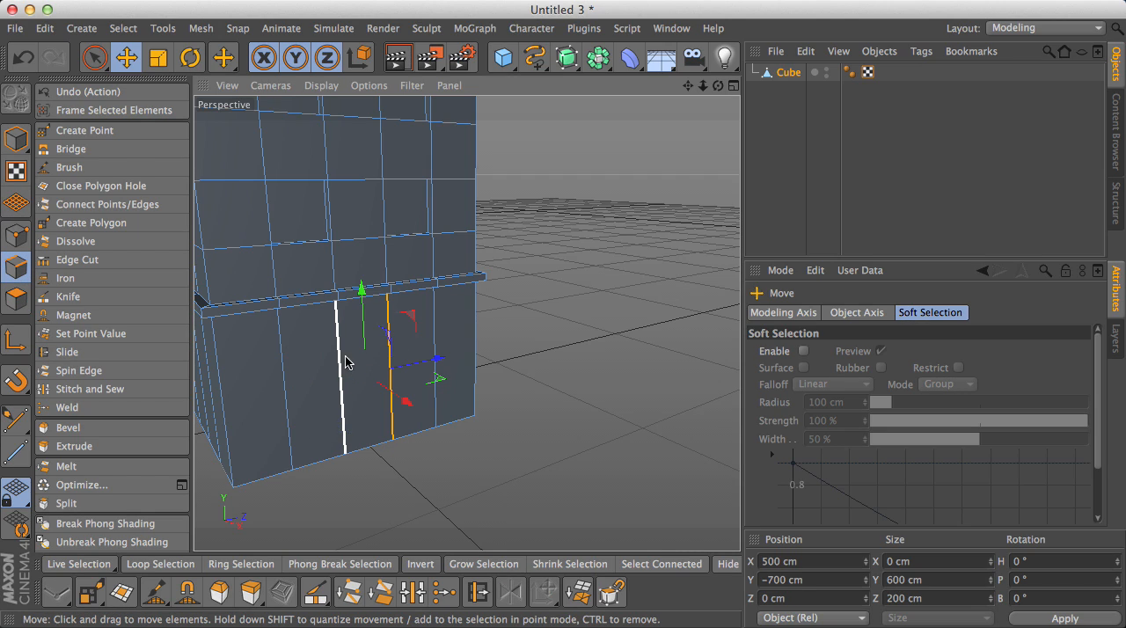
pyautogui.rightClick(387, 359)
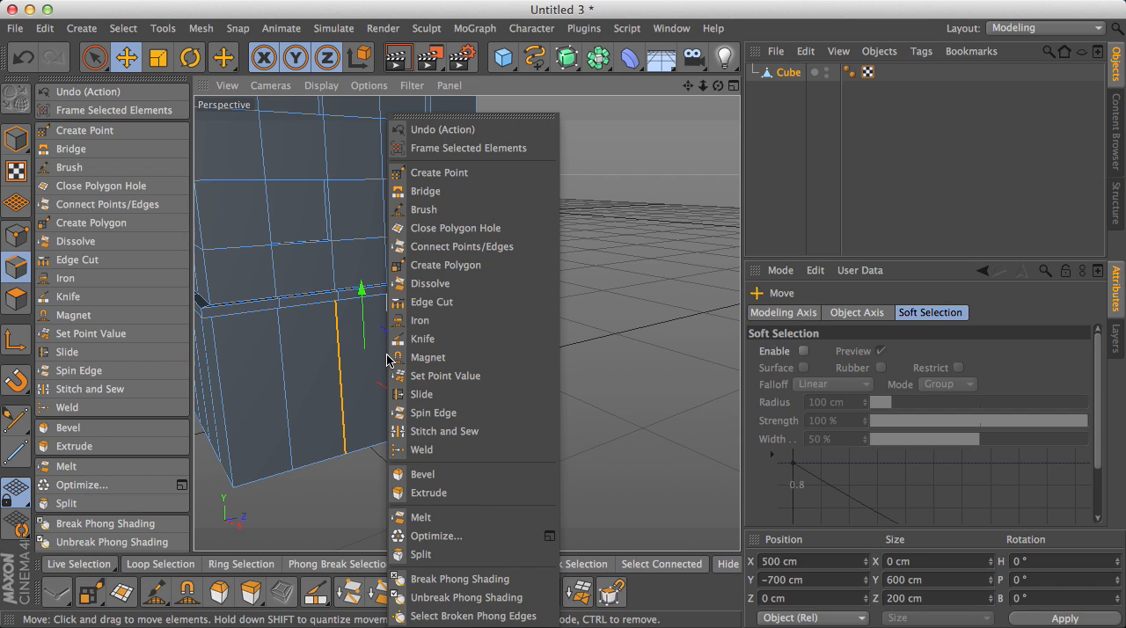
pyautogui.click(374, 284)
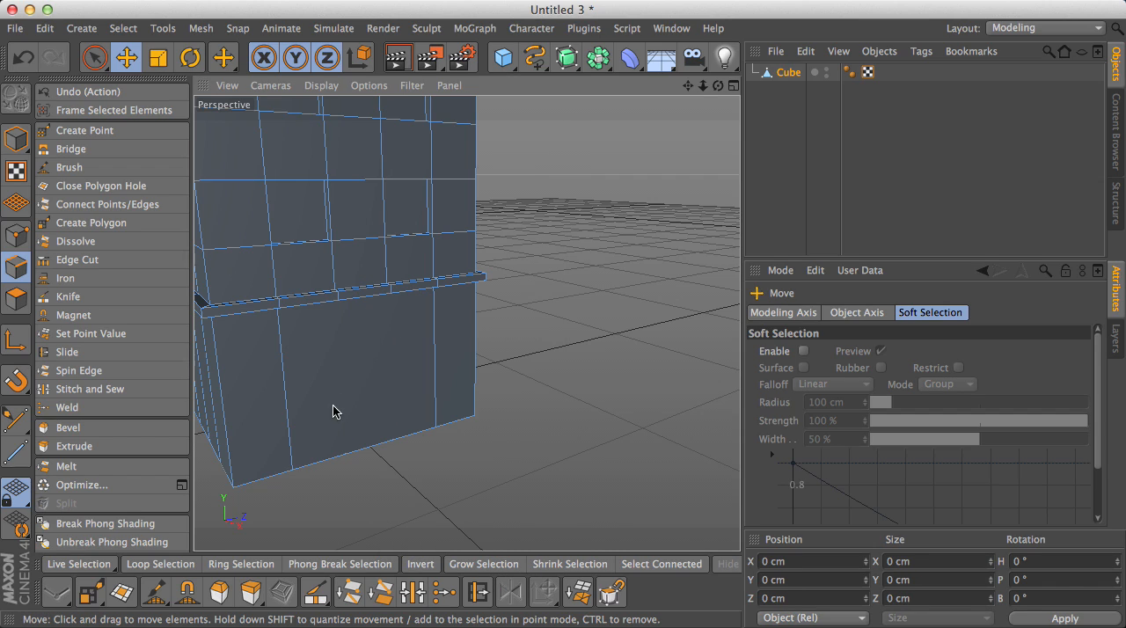
# - Select the merged base polygon in Polygon mode and inset it by about 87 cm with Extrude Inner
pyautogui.click(16, 299)
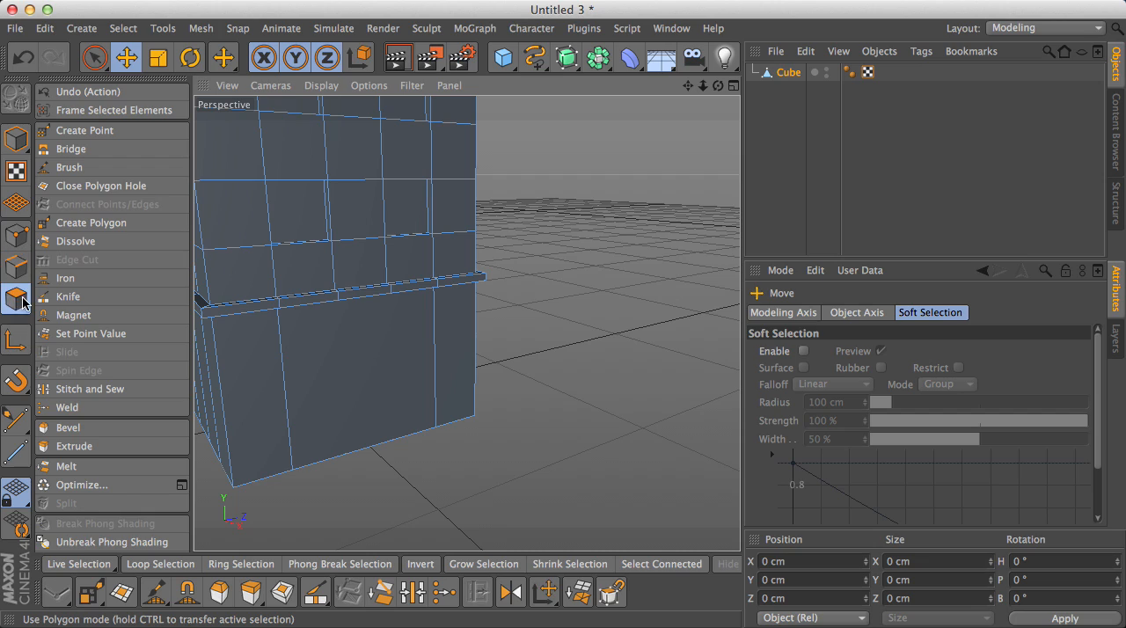
pyautogui.click(321, 380)
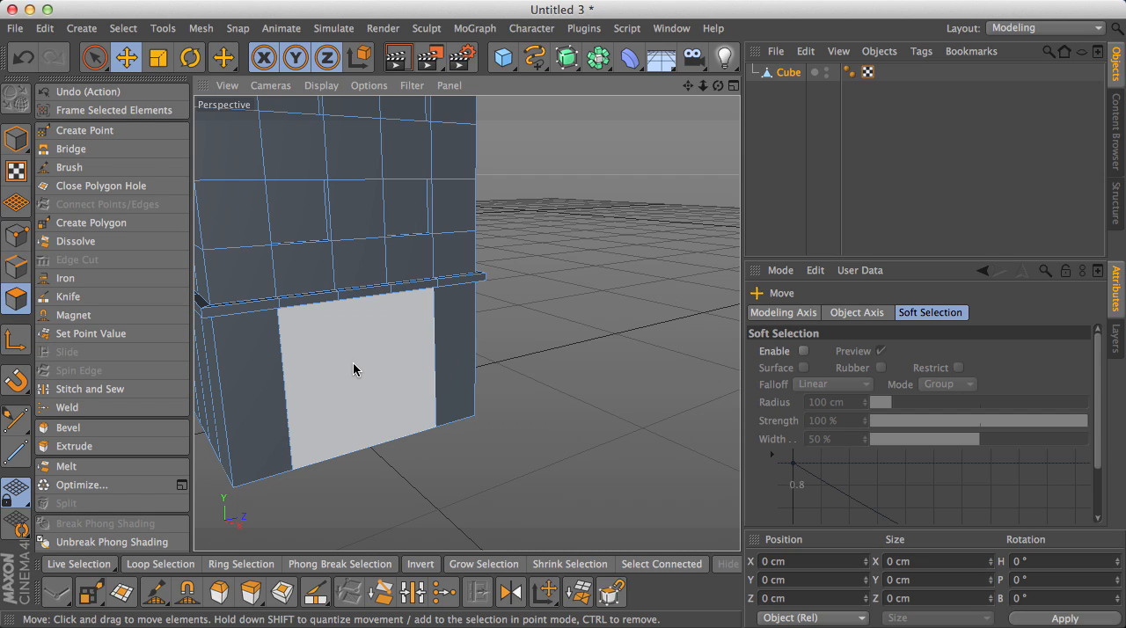
pyautogui.click(355, 368)
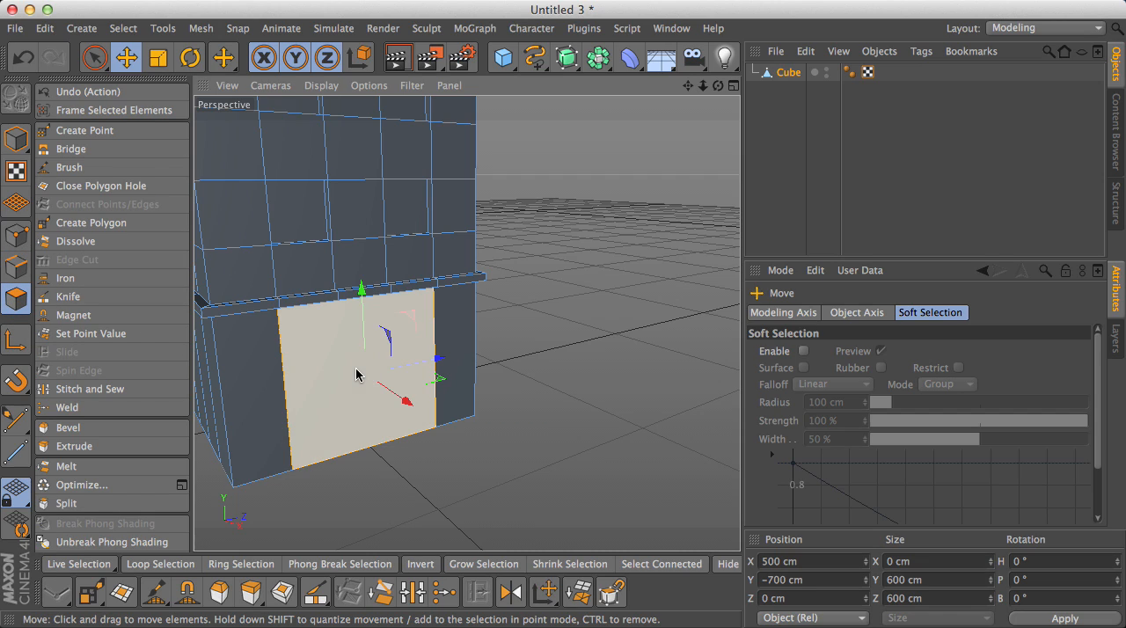
pyautogui.click(279, 595)
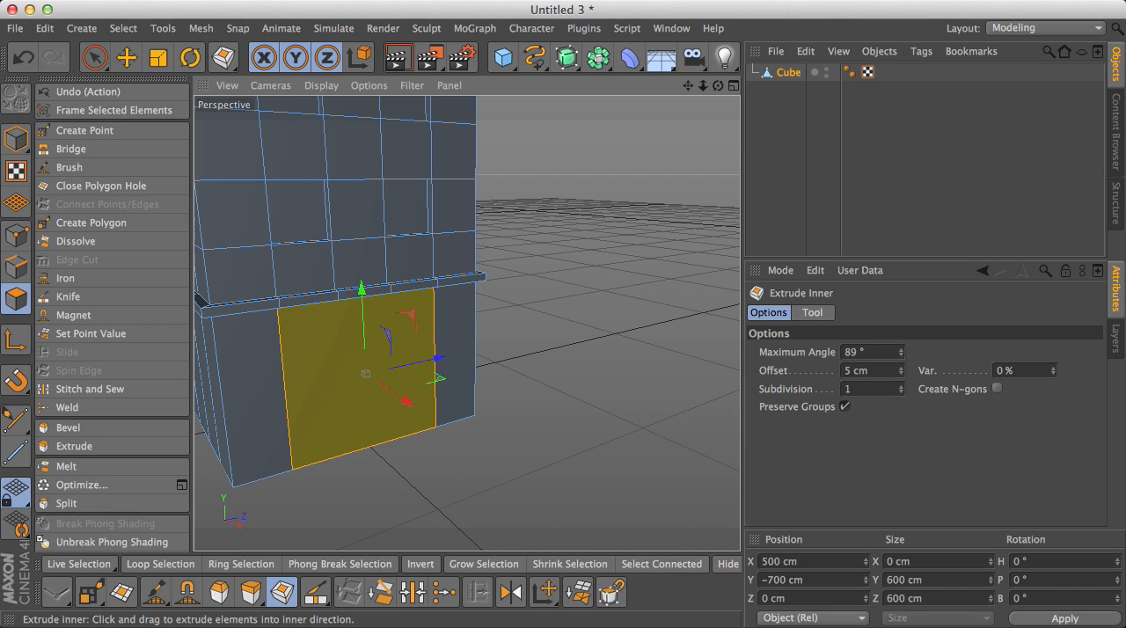
pyautogui.moveTo(378, 378); pyautogui.dragTo(309, 378)
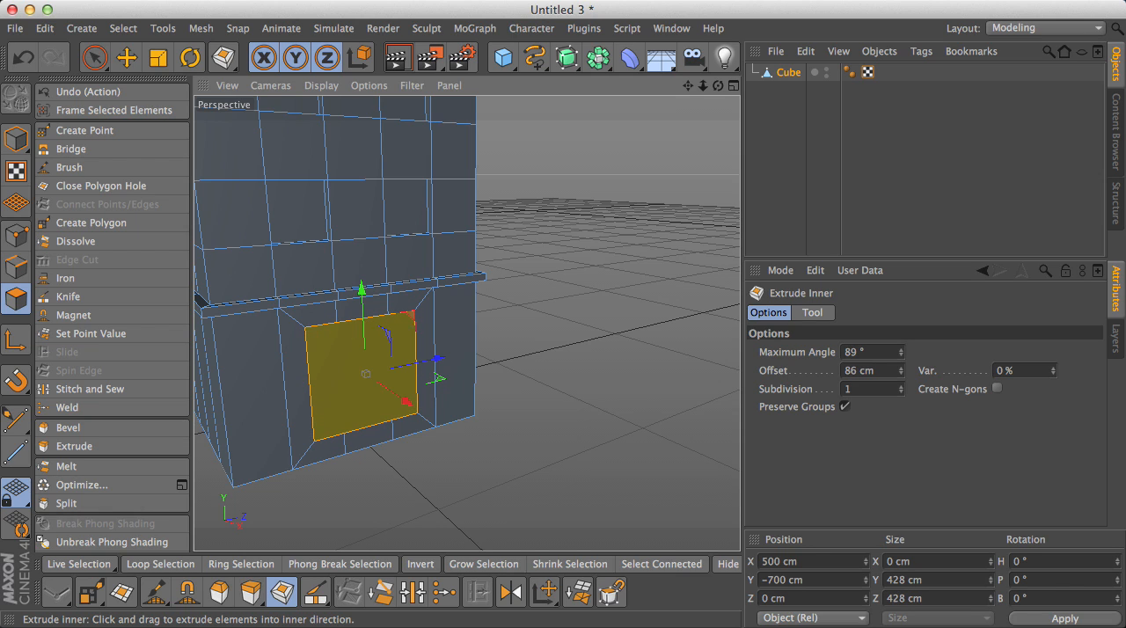
pyautogui.moveTo(436, 358); pyautogui.dragTo(498, 301)
pyautogui.hotkey('ctrl', 'z')
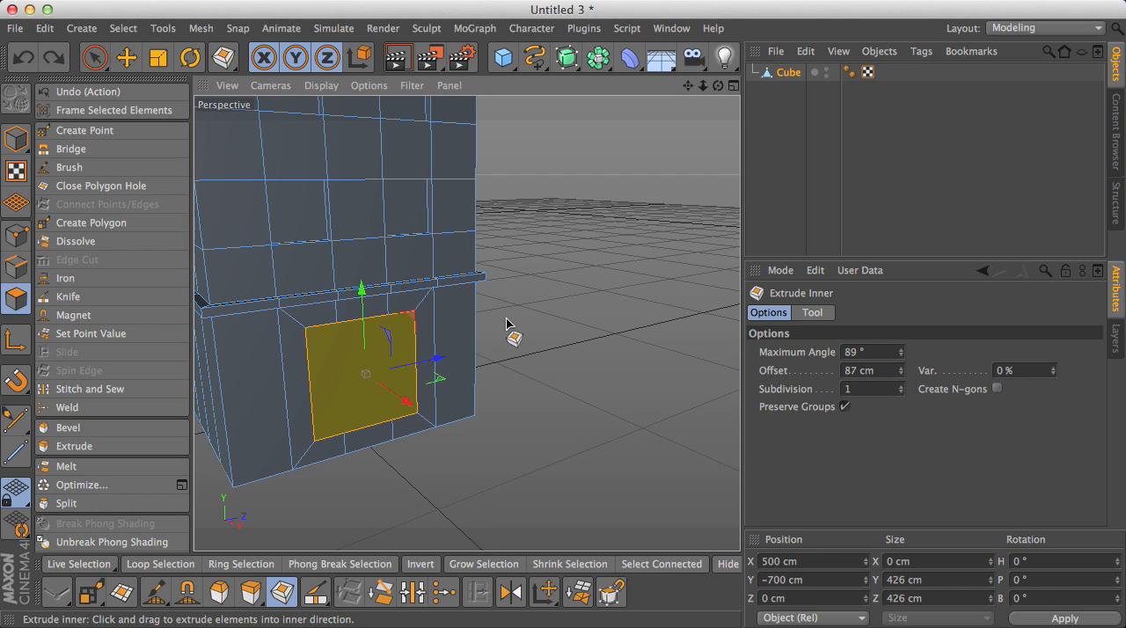
# - Scale the inset door polygon to about 291 cm along Z and move it down to the bottom edge at about Y -784 cm
pyautogui.click(157, 58)
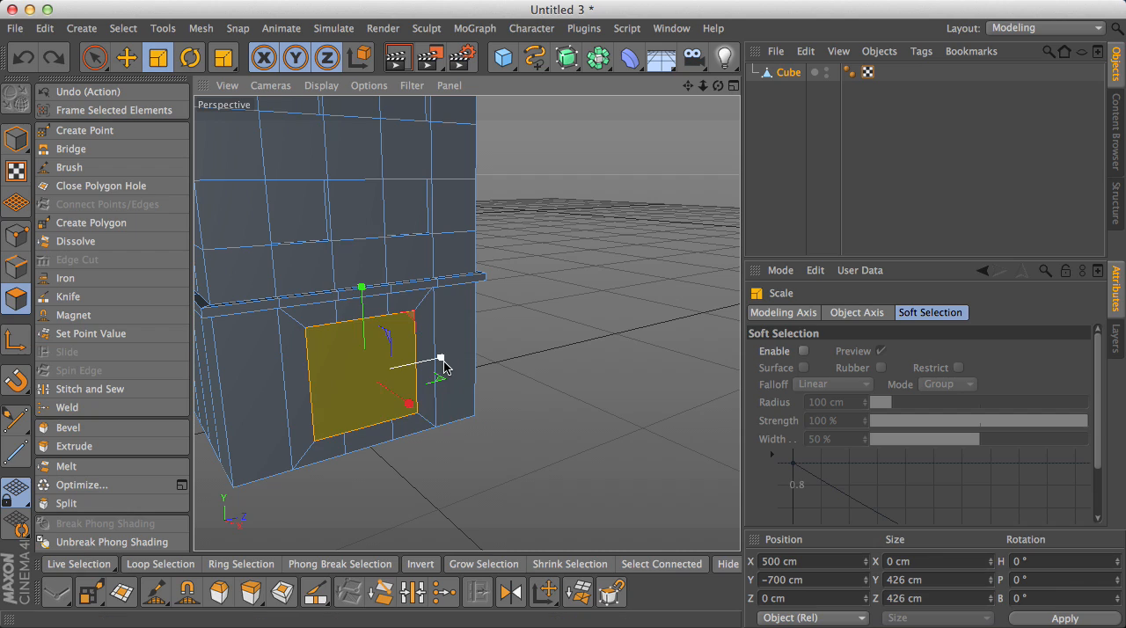
pyautogui.moveTo(442, 363); pyautogui.dragTo(420, 362)
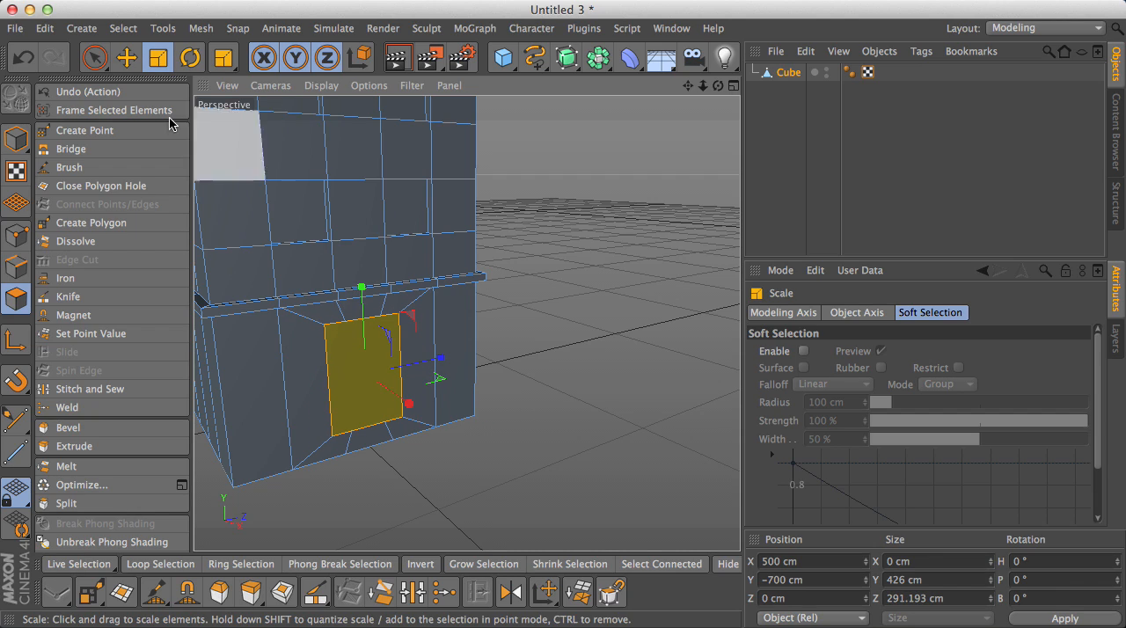
pyautogui.click(126, 58)
pyautogui.moveTo(361, 290); pyautogui.dragTo(362, 312)
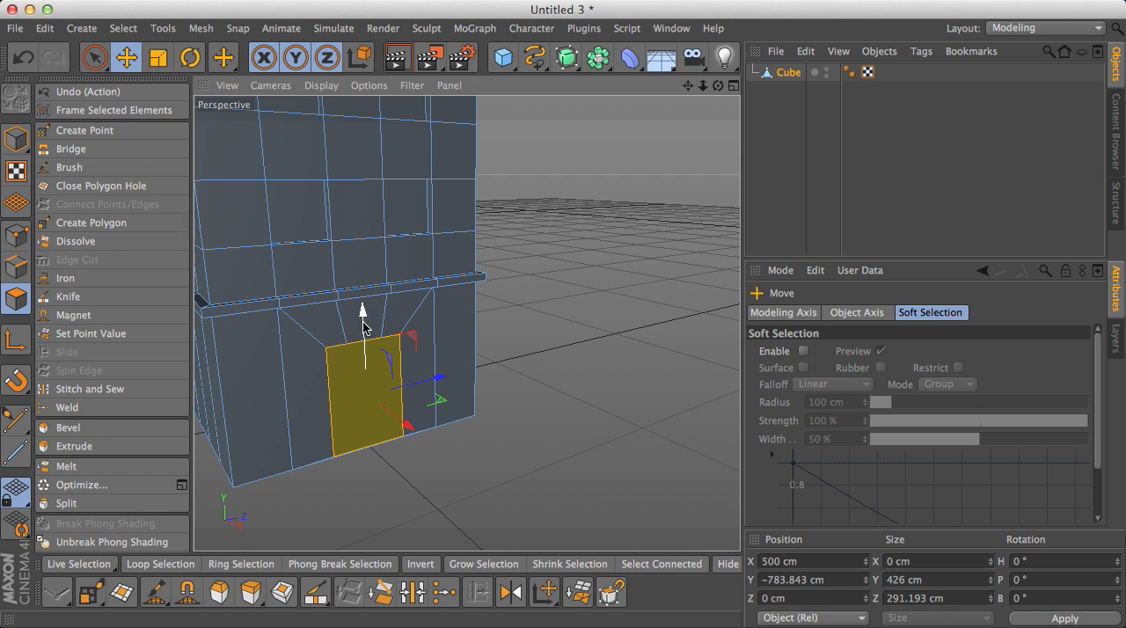
# - Extrude the door polygon inward with an offset of about -58 cm
pyautogui.click(244, 593)
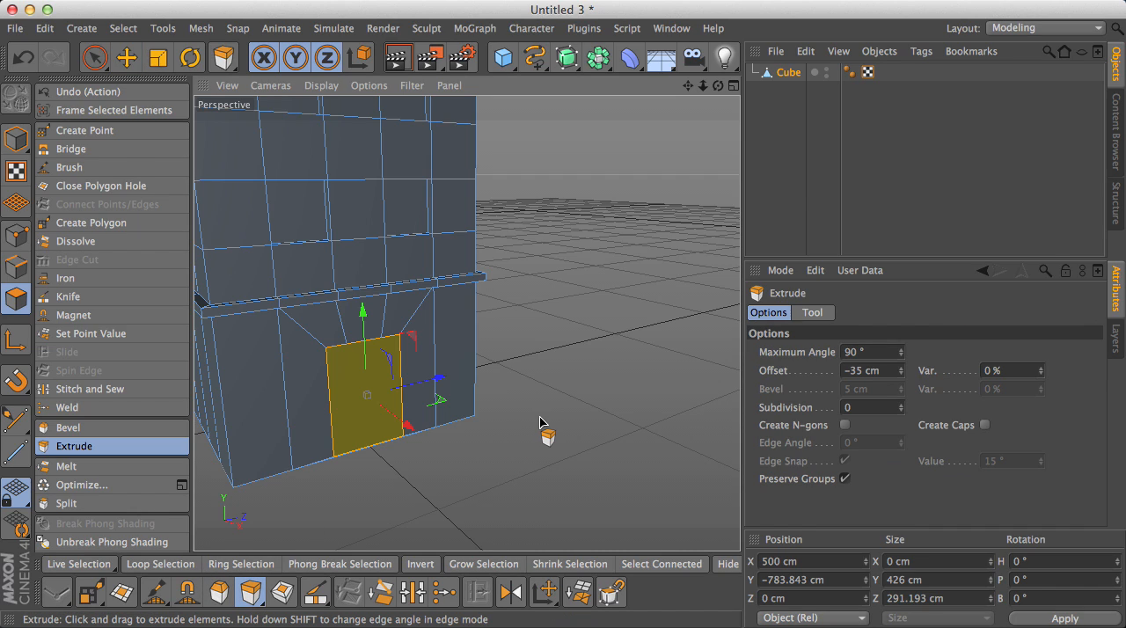
pyautogui.moveTo(541, 423); pyautogui.dragTo(572, 432)
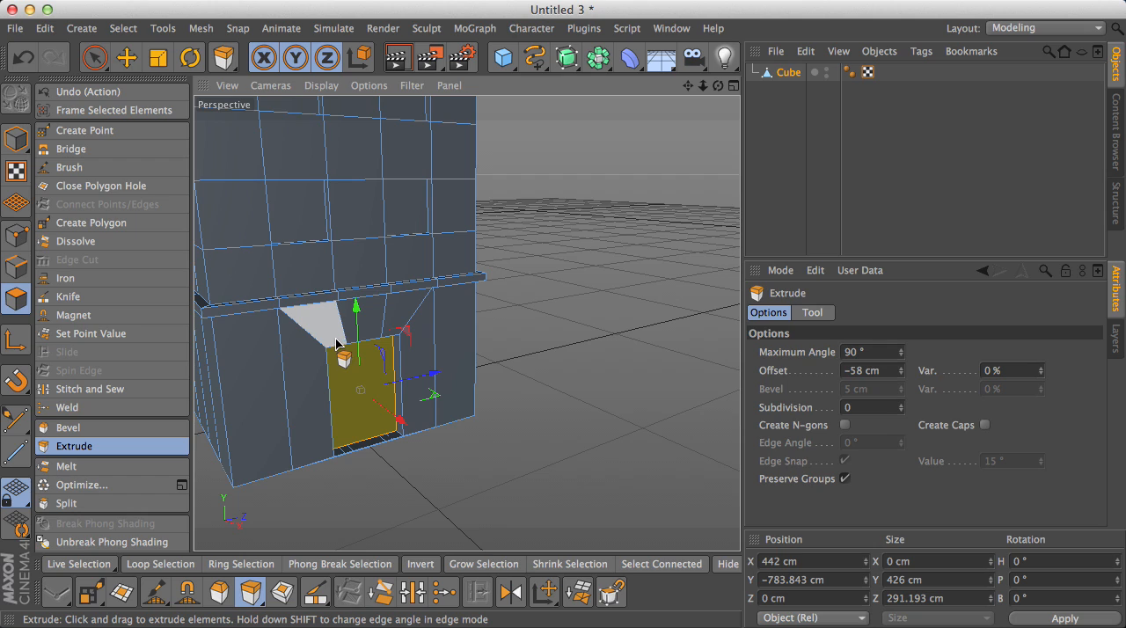
# - In Edge mode, dissolve the four edges running from the door's top up to the ledge above it
pyautogui.scroll(2, 336, 343)
pyautogui.scroll(-1, 337, 344)
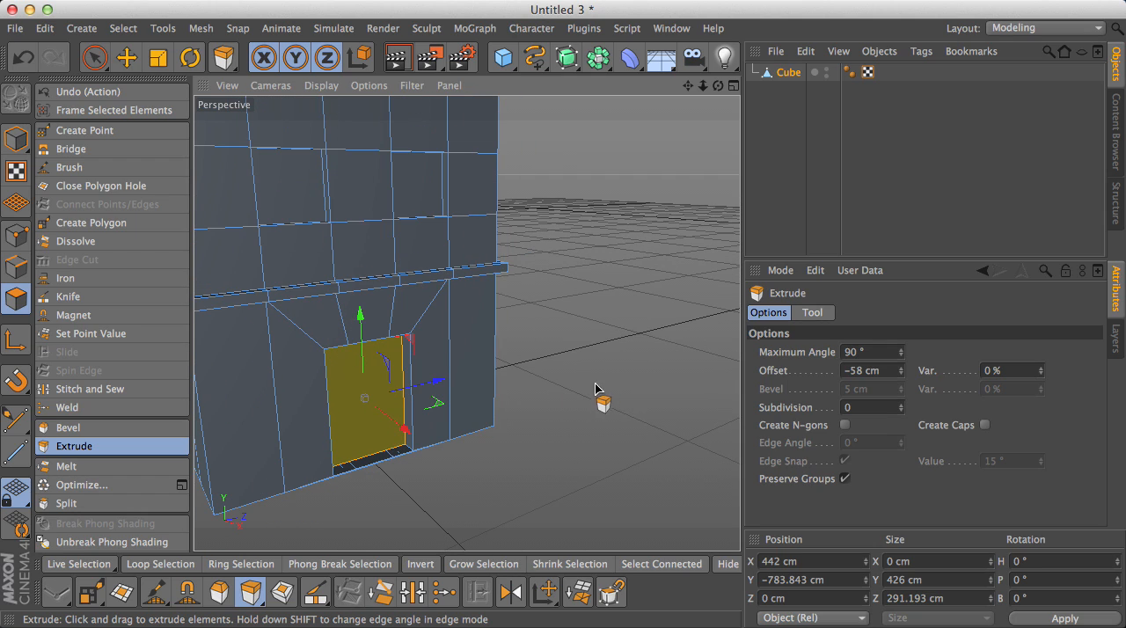
pyautogui.click(22, 276)
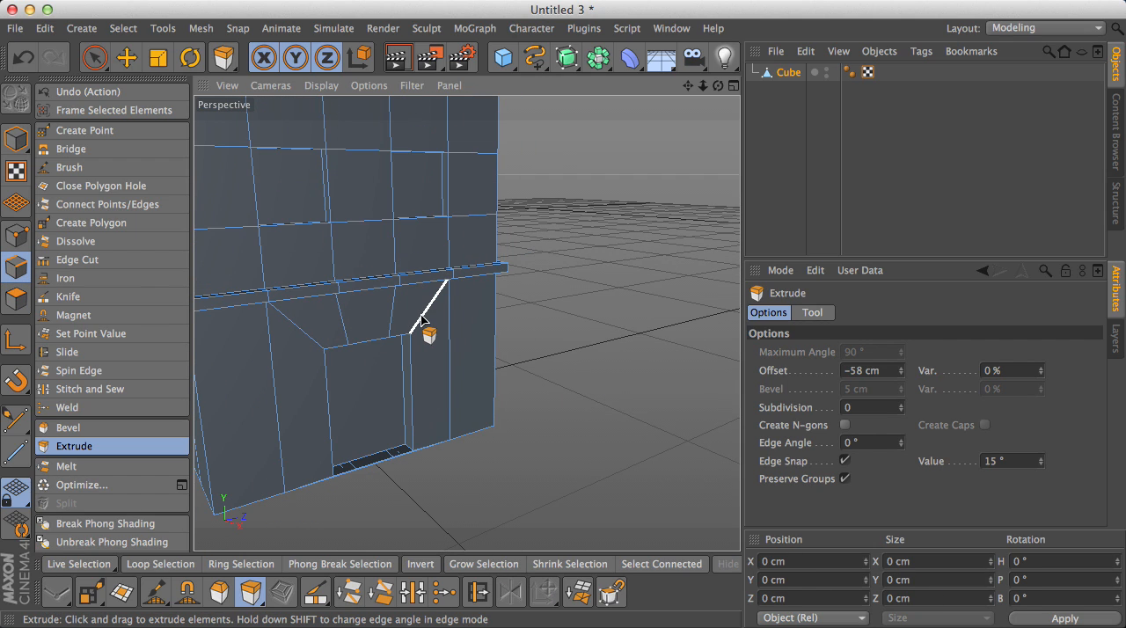
pyautogui.click(422, 319)
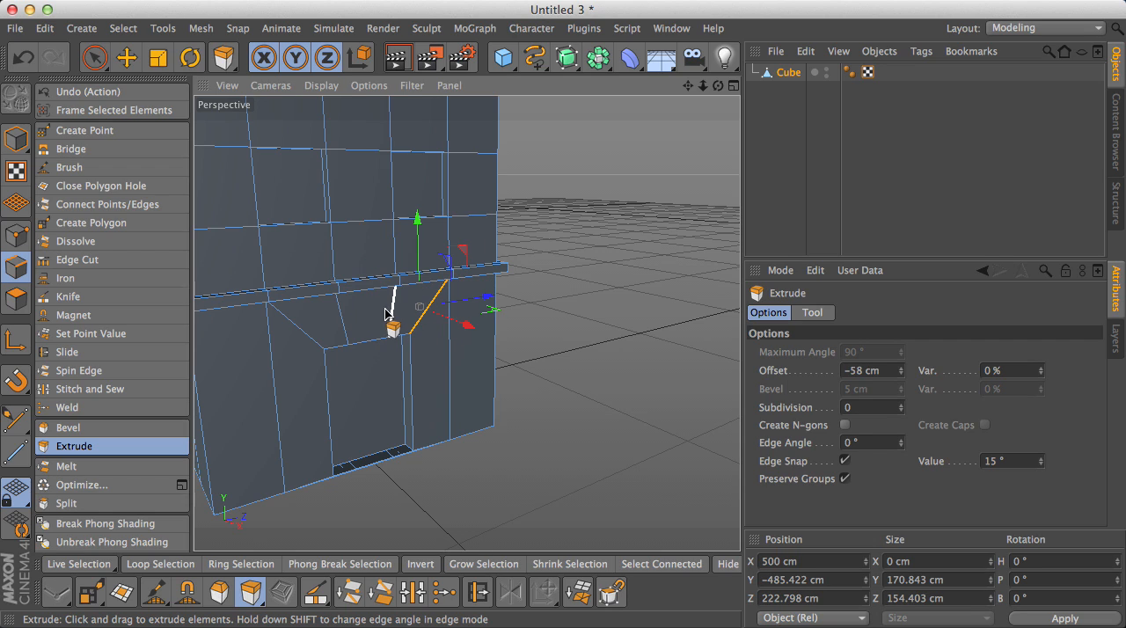
pyautogui.keyDown('shift'); pyautogui.click(387, 314); pyautogui.keyUp('shift')
pyautogui.keyDown('shift'); pyautogui.click(341, 314); pyautogui.keyUp('shift')
pyautogui.keyDown('shift'); pyautogui.click(308, 329); pyautogui.keyUp('shift')
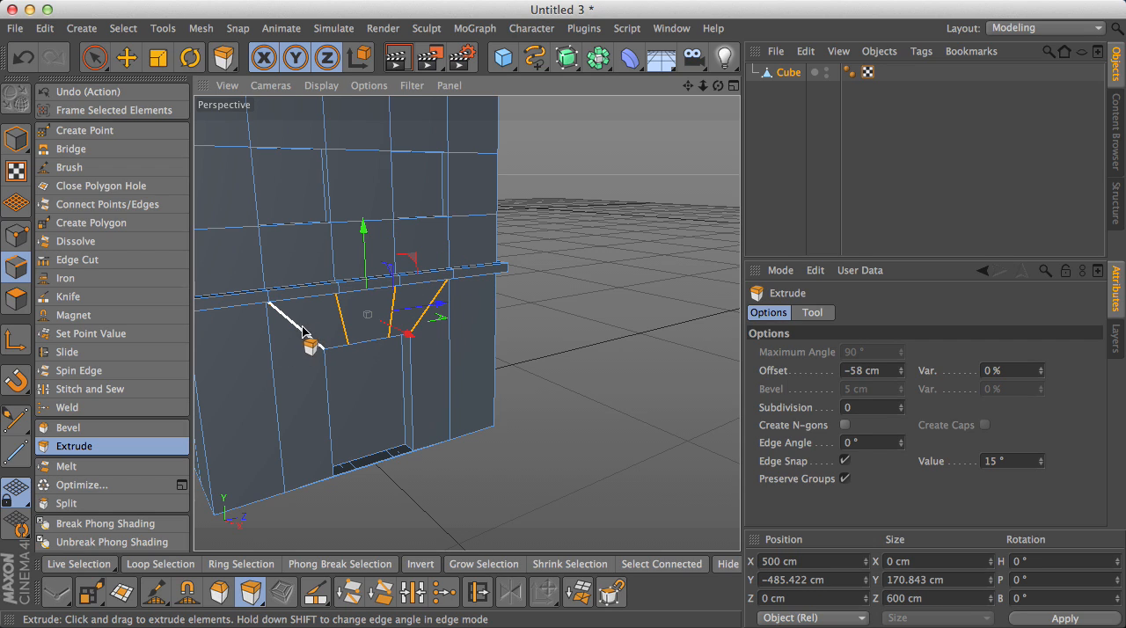
pyautogui.rightClick(302, 330)
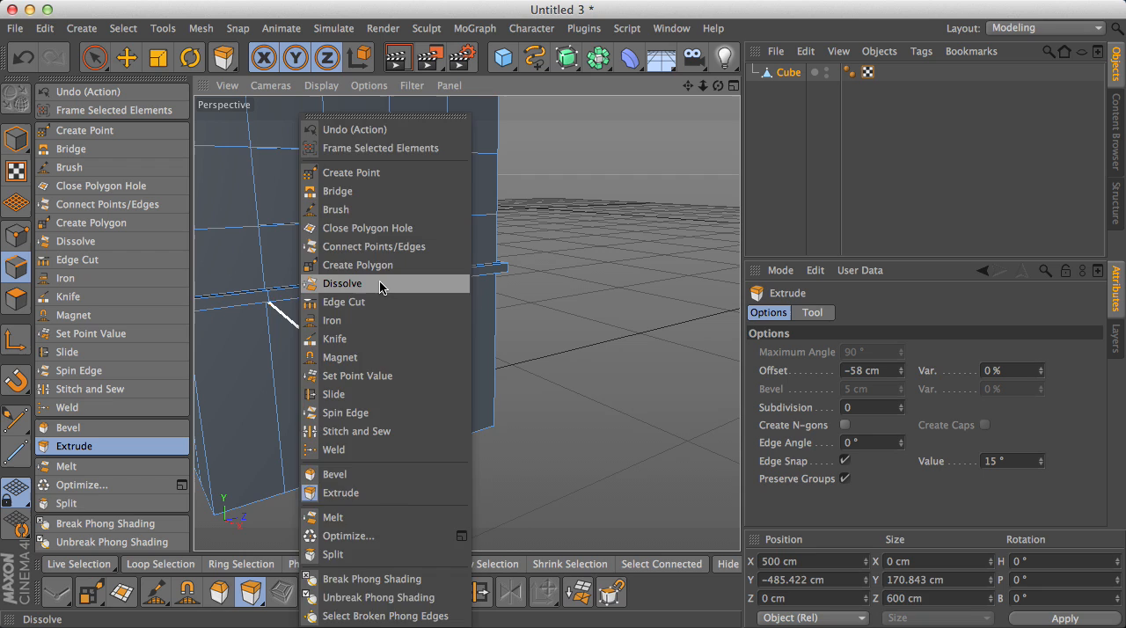
pyautogui.click(380, 284)
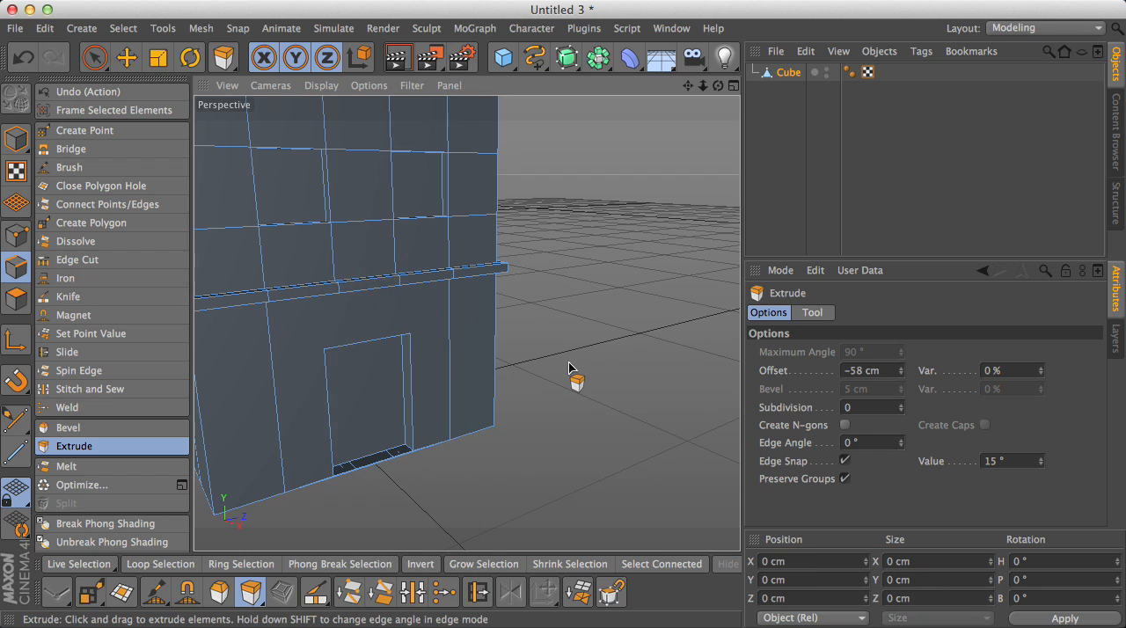
pyautogui.scroll(-3, 573, 376)
pyautogui.press('e')
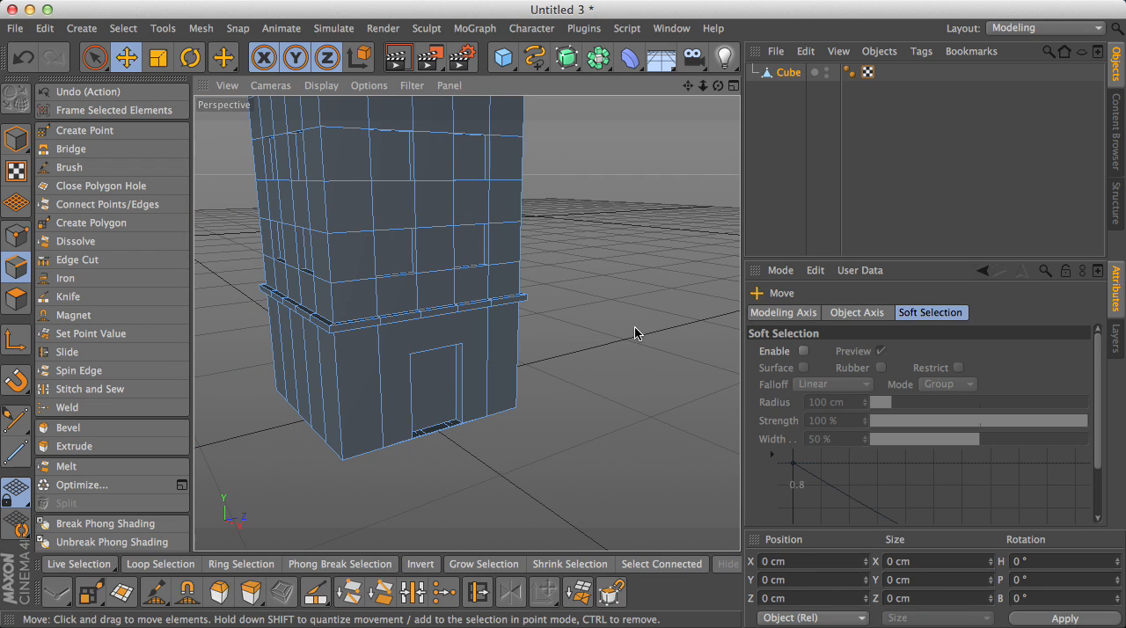
# - In Polygon mode, select all the roof polygons inside the top ledge with Live Selection
pyautogui.moveTo(718, 87); pyautogui.dragTo(695, 308)
pyautogui.moveTo(718, 85); pyautogui.dragTo(691, 132)
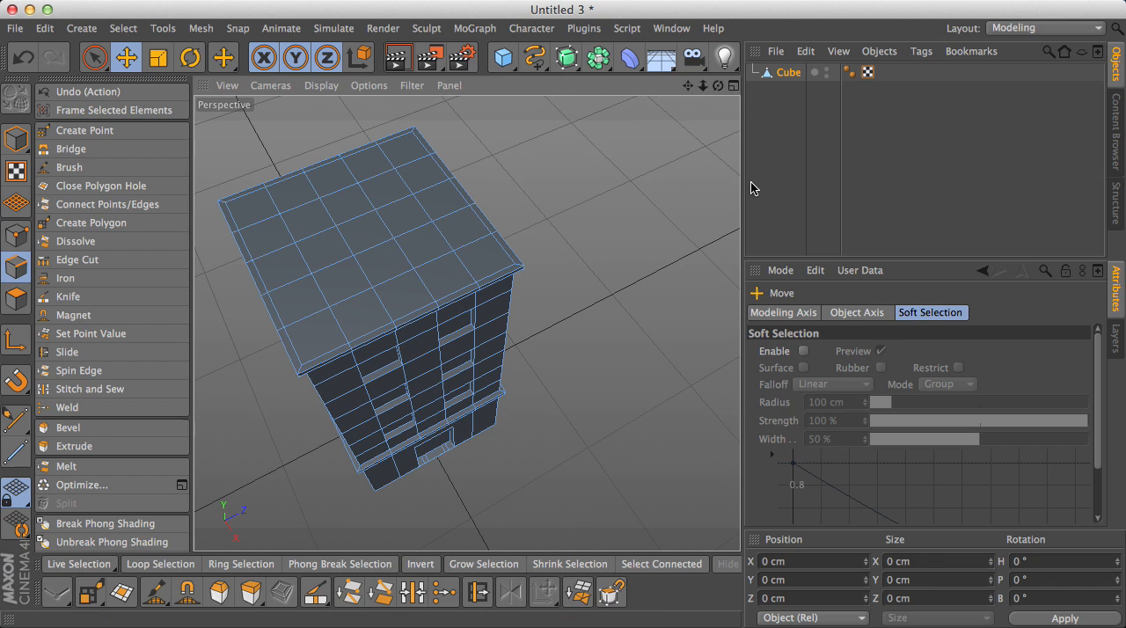
pyautogui.moveTo(688, 86); pyautogui.dragTo(563, 318)
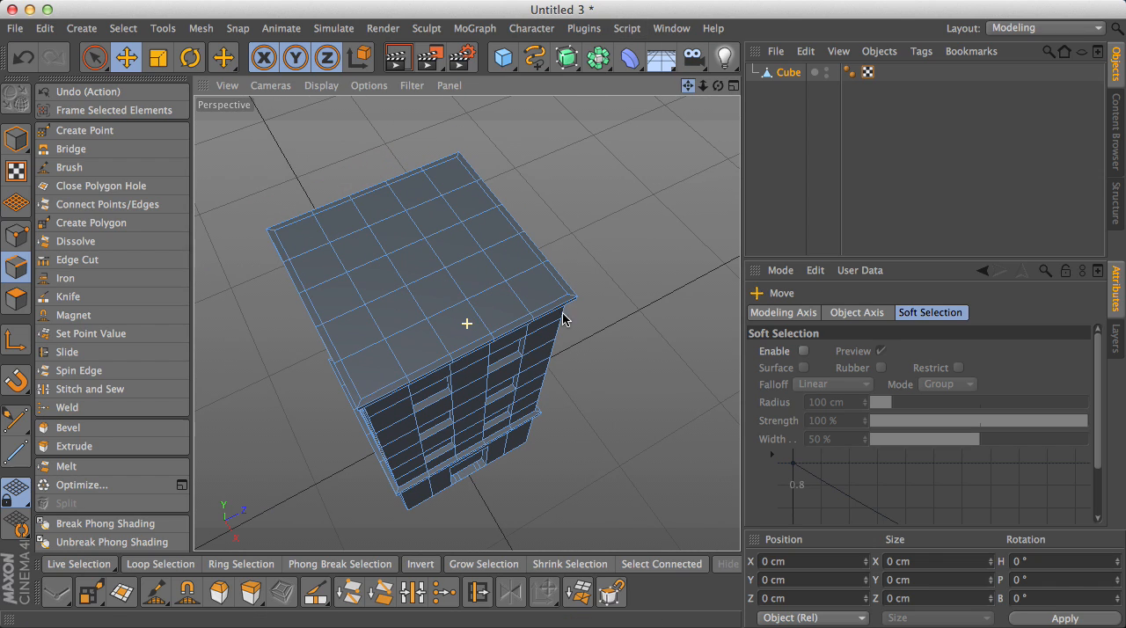
pyautogui.click(95, 58)
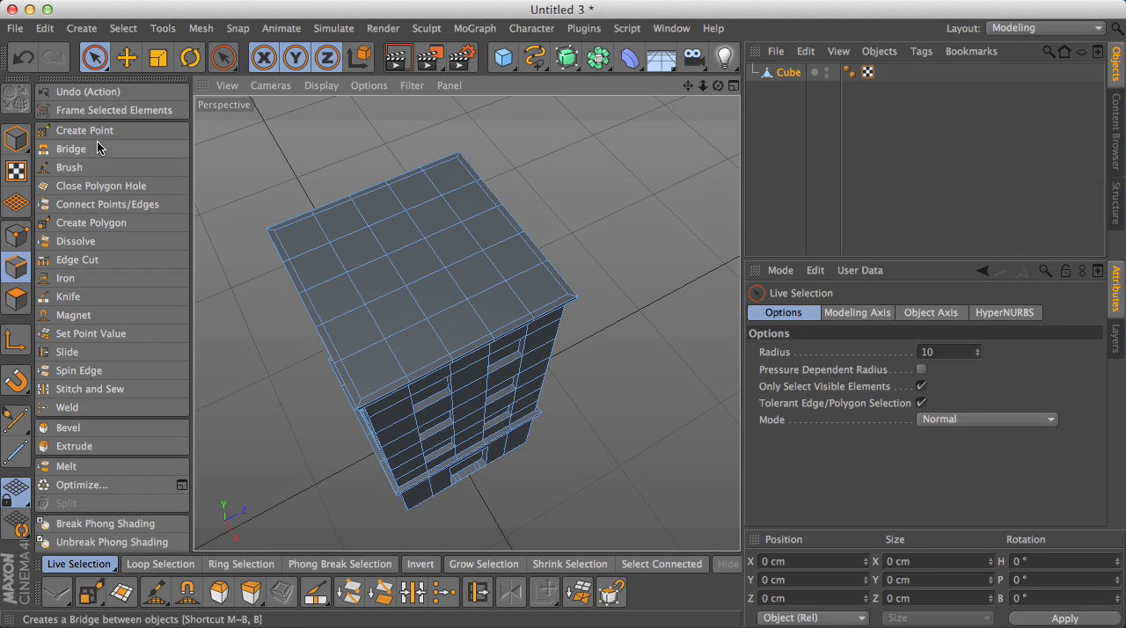
pyautogui.click(15, 304)
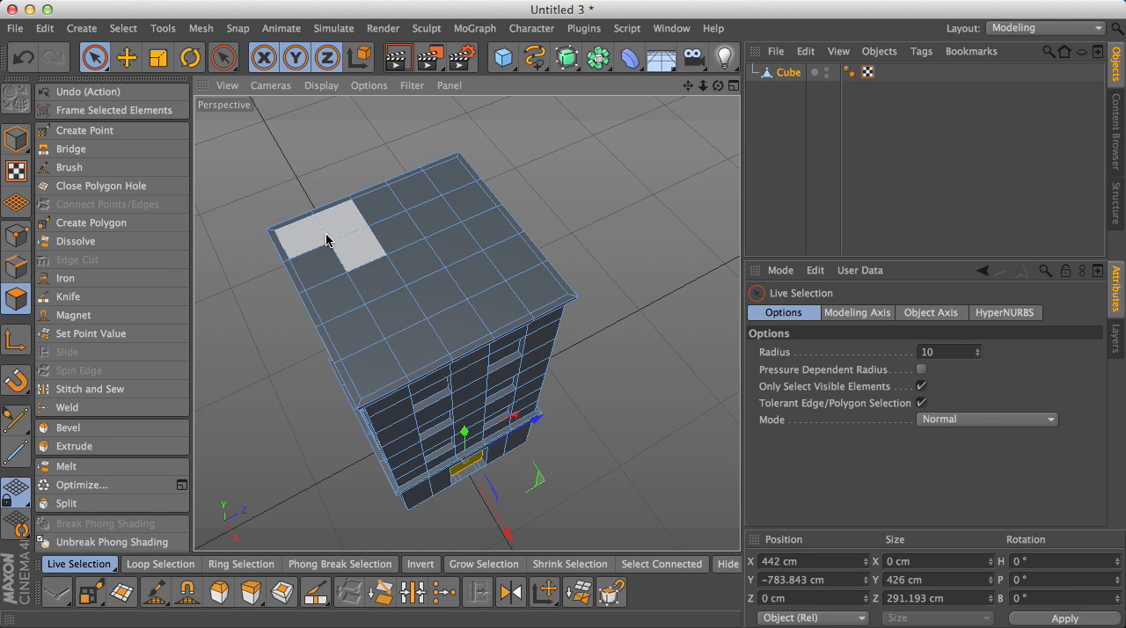
pyautogui.moveTo(308, 251)
pyautogui.mouseDown()
pyautogui.moveTo(451, 195)
pyautogui.moveTo(417, 196)
pyautogui.moveTo(496, 255)
pyautogui.moveTo(510, 291)
pyautogui.moveTo(431, 282)
pyautogui.moveTo(427, 322)
pyautogui.moveTo(364, 284)
pyautogui.moveTo(370, 334)
pyautogui.moveTo(352, 365)
pyautogui.mouseUp()
pyautogui.scroll(5, 337, 344)
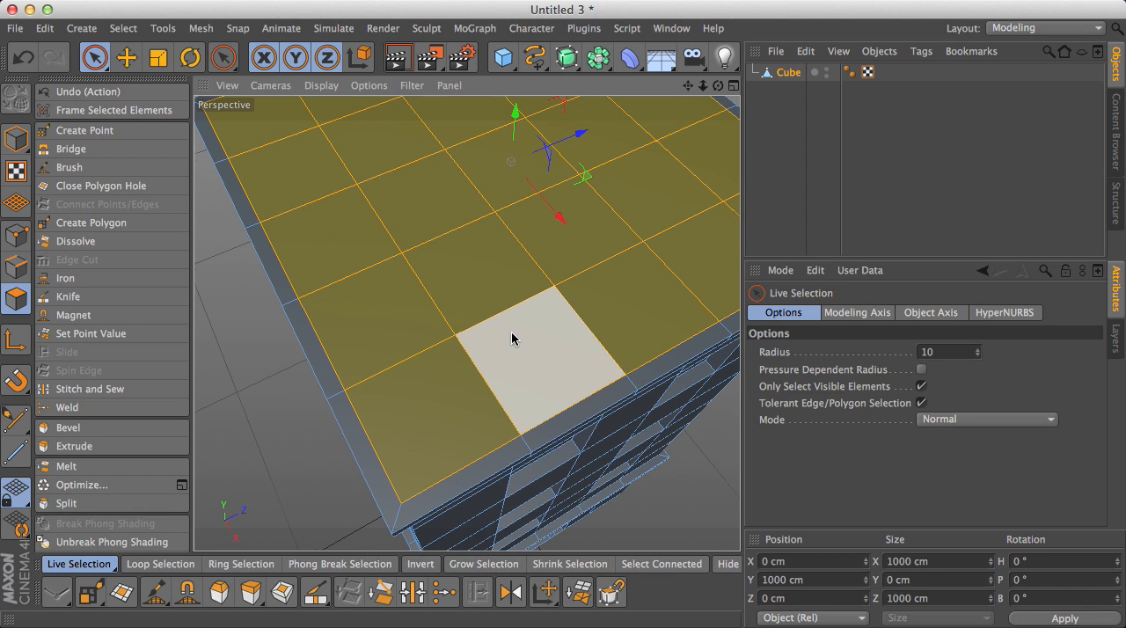
pyautogui.scroll(-4, 563, 303)
# - Inset the selected roof polygons by about 185 cm with Extrude Inner
pyautogui.click(282, 592)
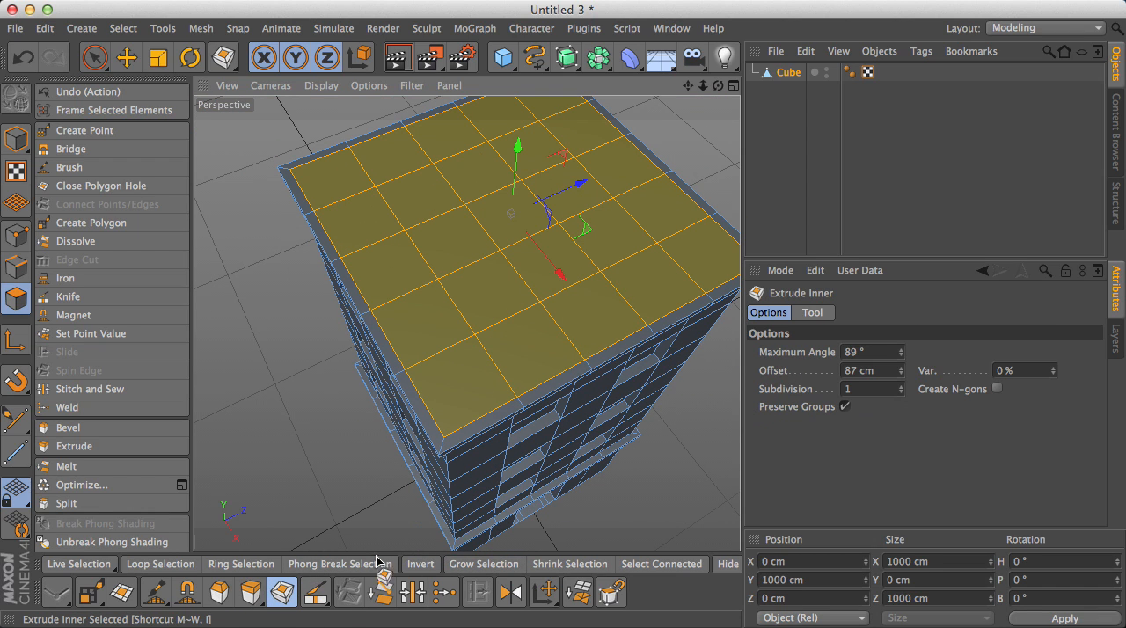
pyautogui.moveTo(687, 84); pyautogui.dragTo(659, 94)
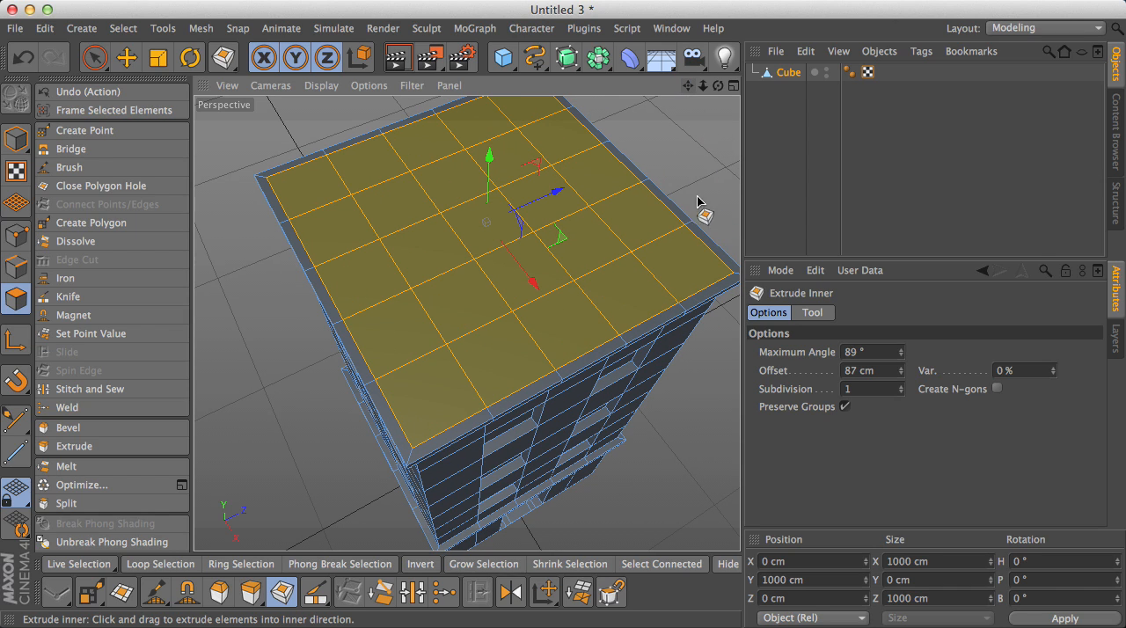
pyautogui.moveTo(685, 398); pyautogui.dragTo(849, 398)
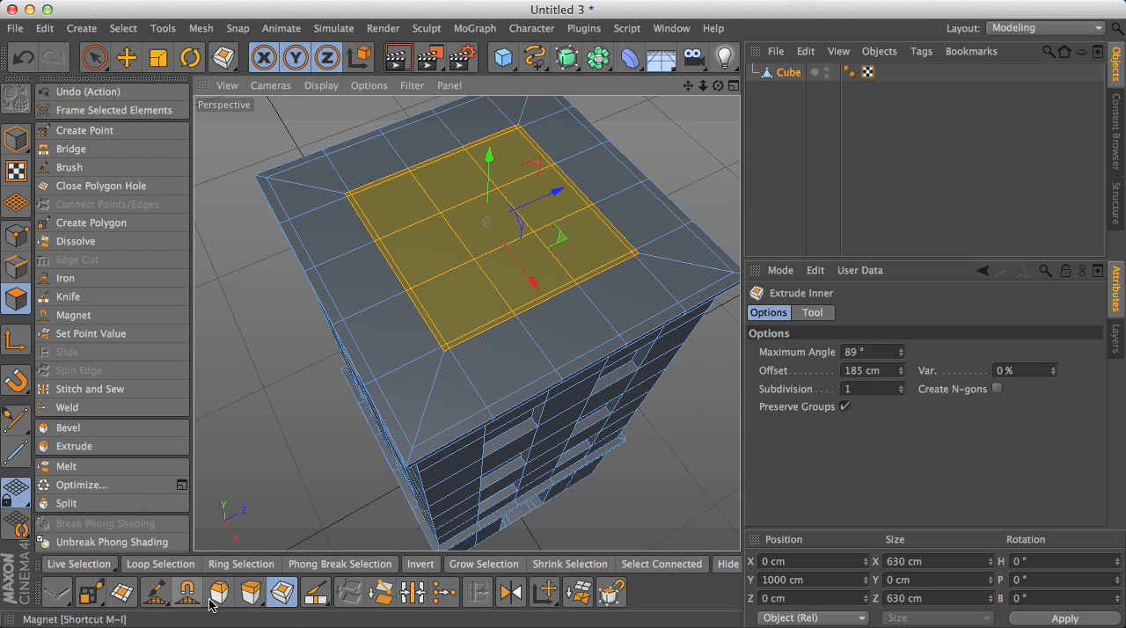
# - Extrude the inset roof polygons down into the building with an offset of about -64 cm
pyautogui.click(248, 594)
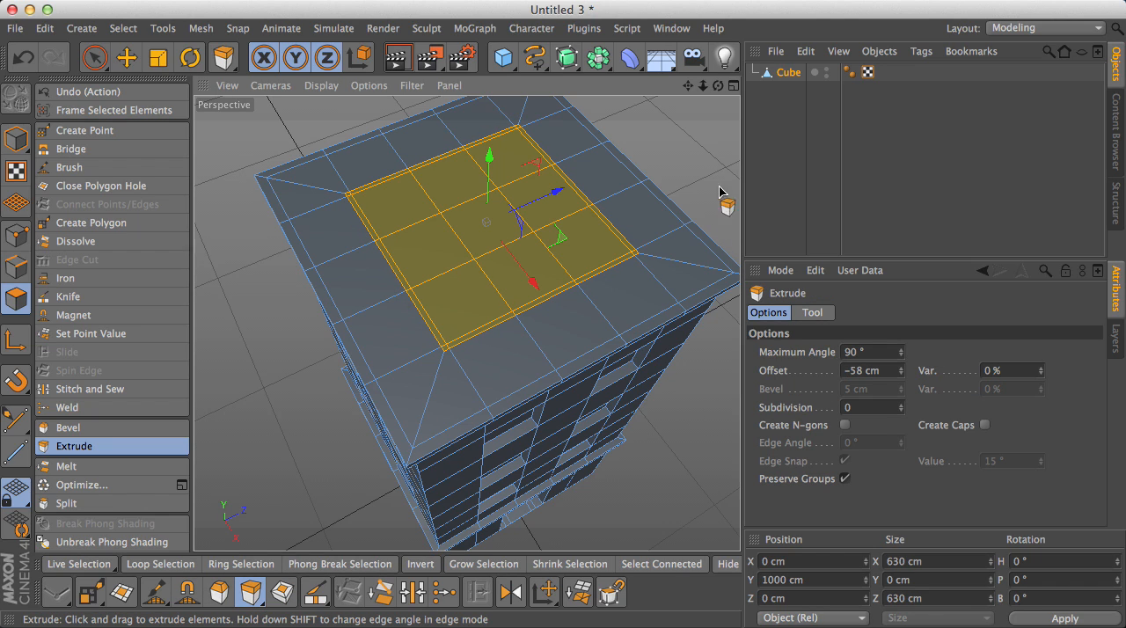
pyautogui.moveTo(713, 176); pyautogui.dragTo(656, 176)
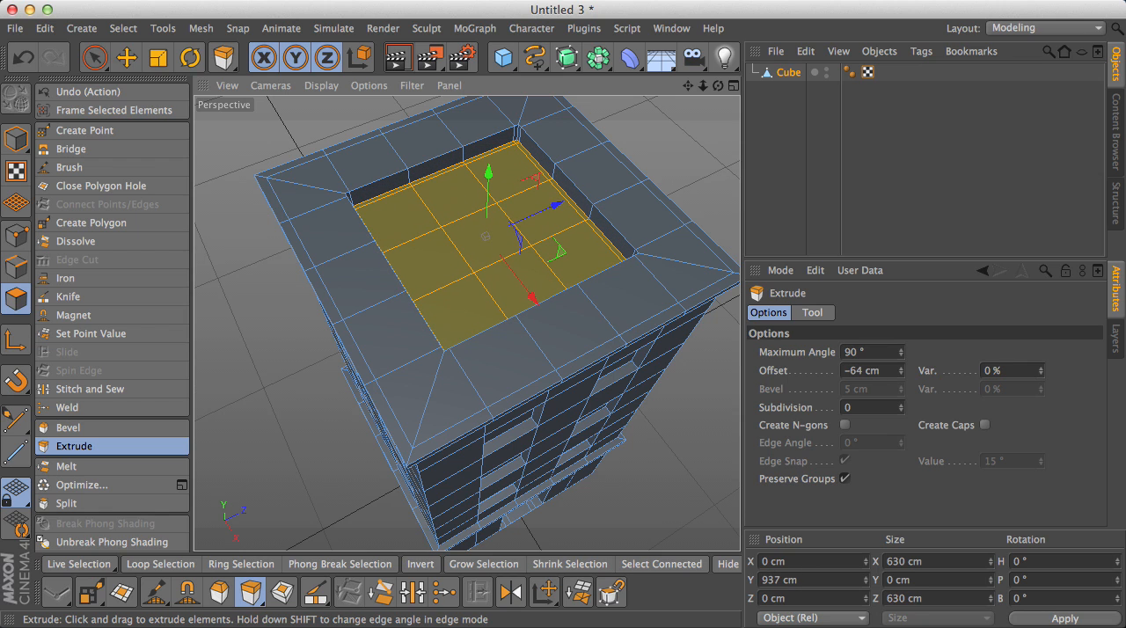
pyautogui.moveTo(718, 86); pyautogui.dragTo(665, 35)
pyautogui.scroll(-5, 658, 302)
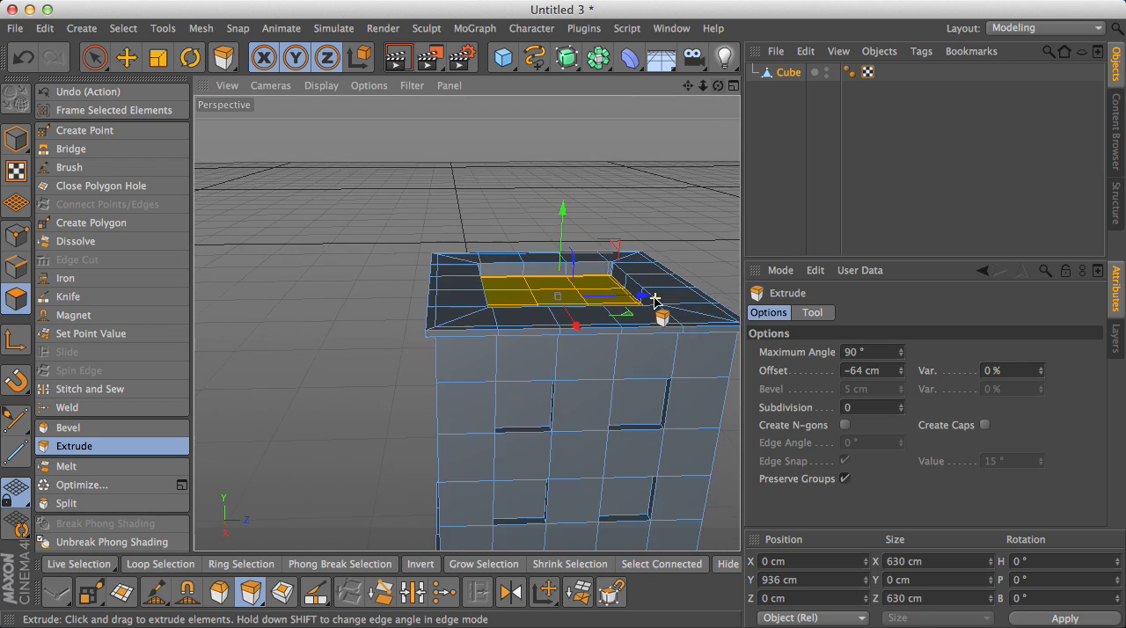
pyautogui.moveTo(688, 85); pyautogui.dragTo(455, 315)
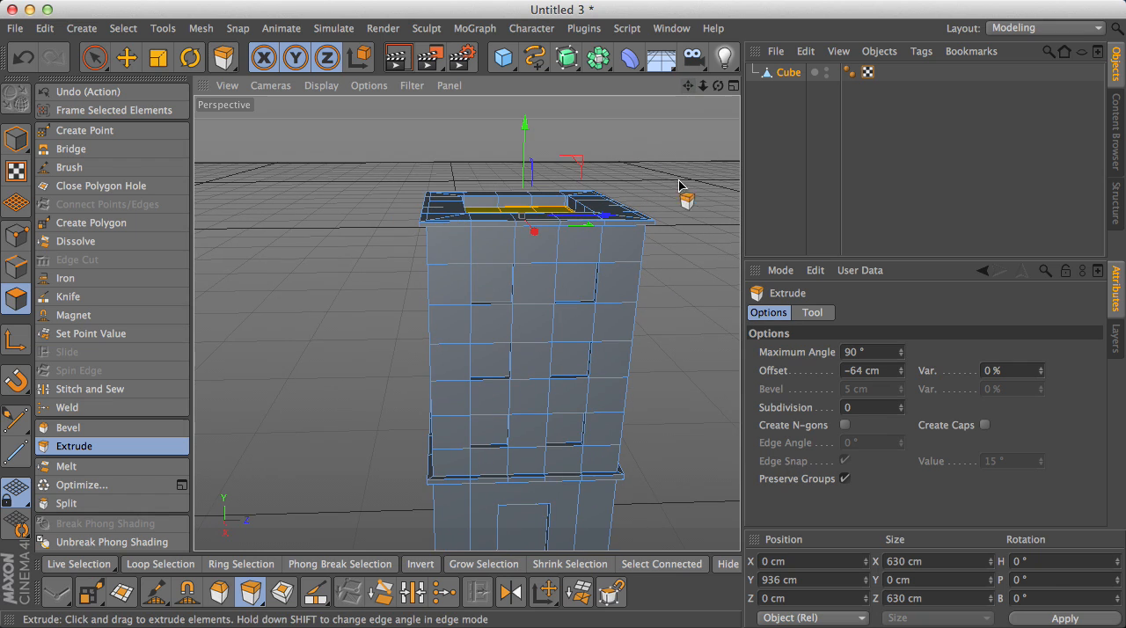
pyautogui.moveTo(718, 86); pyautogui.dragTo(467, 324)
# - Add an omni light and move it out of the building to hover high near its front corner
pyautogui.click(125, 57)
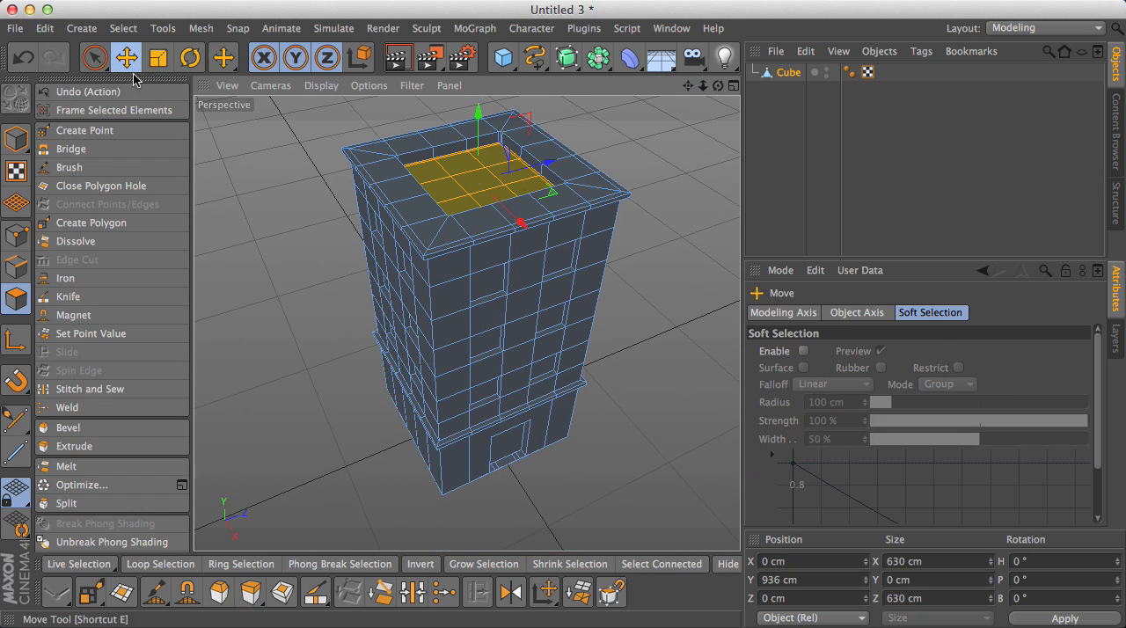
pyautogui.click(583, 311)
pyautogui.click(725, 57)
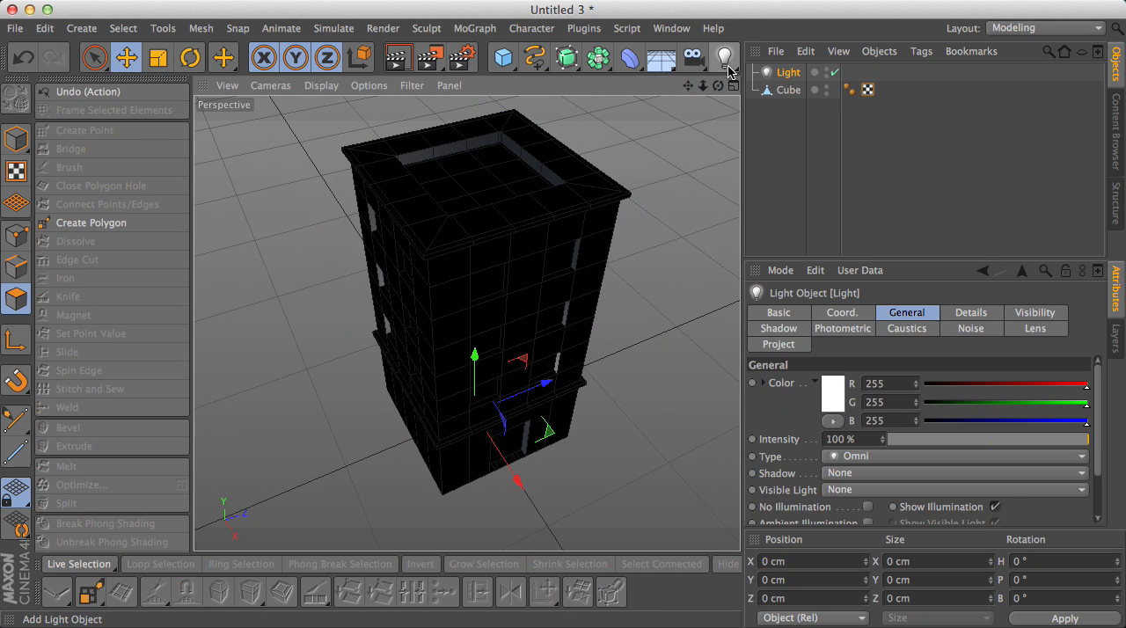
pyautogui.moveTo(525, 482); pyautogui.dragTo(546, 526)
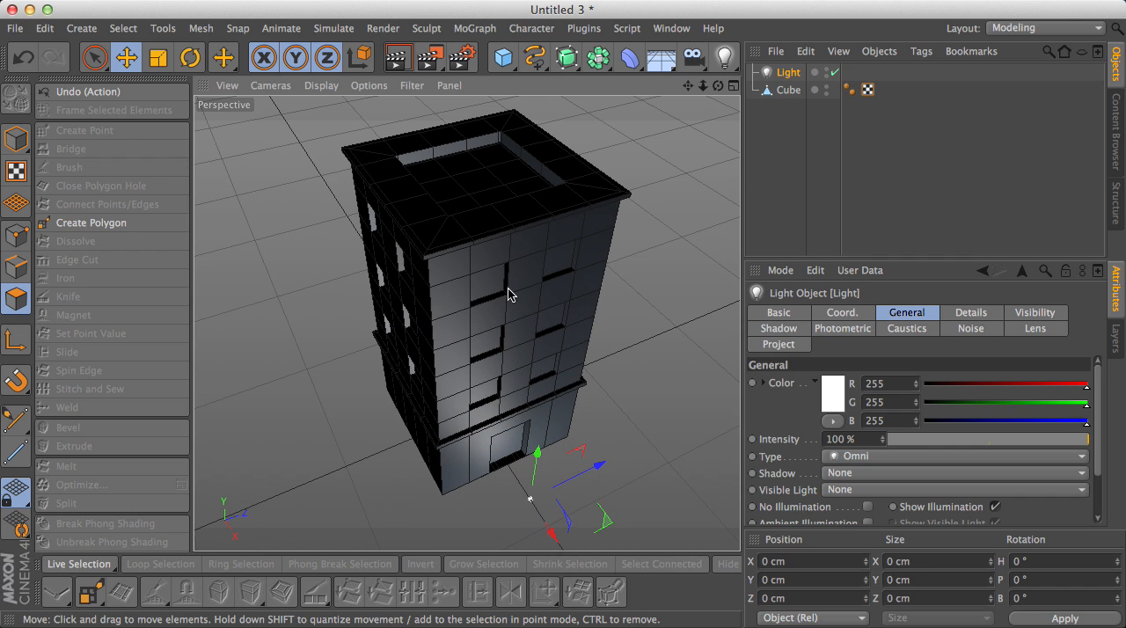
pyautogui.scroll(-3, 675, 155)
pyautogui.keyDown('alt'); pyautogui.moveTo(709, 109); pyautogui.dragTo(652, 58, button='middle'); pyautogui.keyUp('alt')
pyautogui.moveTo(556, 403); pyautogui.dragTo(609, 120)
pyautogui.moveTo(656, 170); pyautogui.dragTo(520, 229)
pyautogui.moveTo(437, 171); pyautogui.dragTo(434, 99)
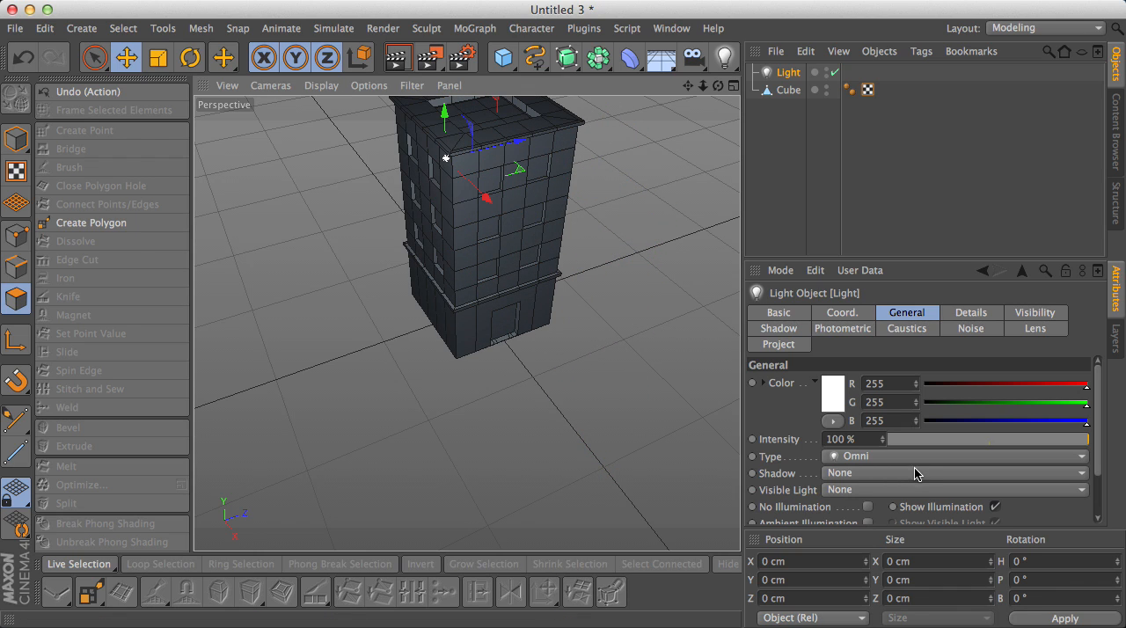
# - Set the light's shadow to Shadow Maps (Soft) and its visible light to Inverse Volumetric
pyautogui.click(915, 473)
pyautogui.click(894, 508)
pyautogui.click(894, 490)
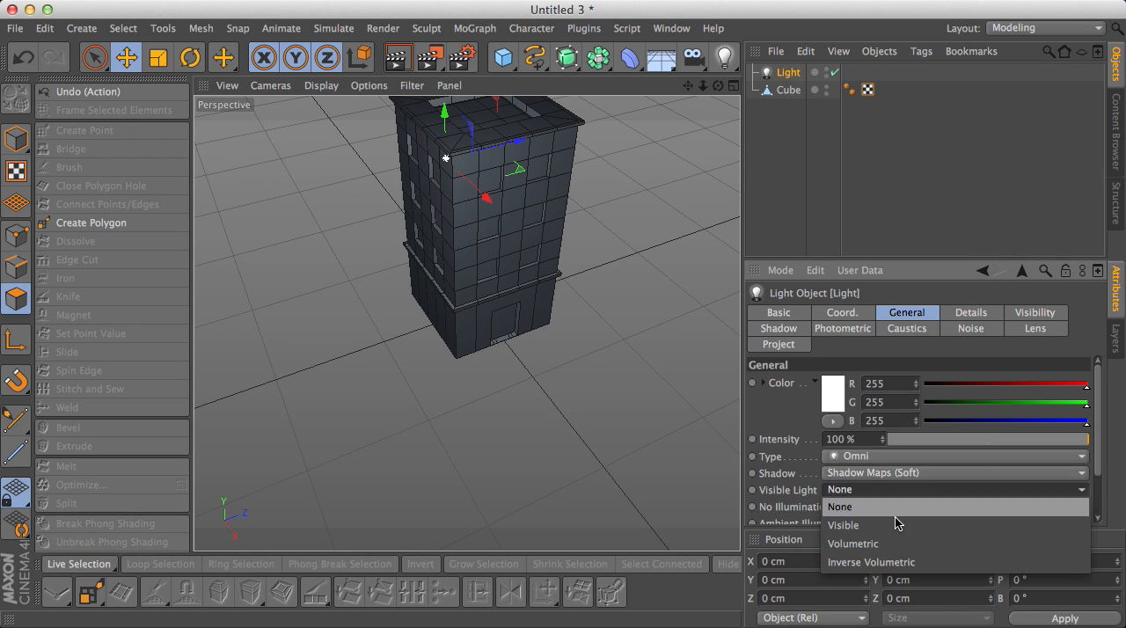
pyautogui.click(891, 562)
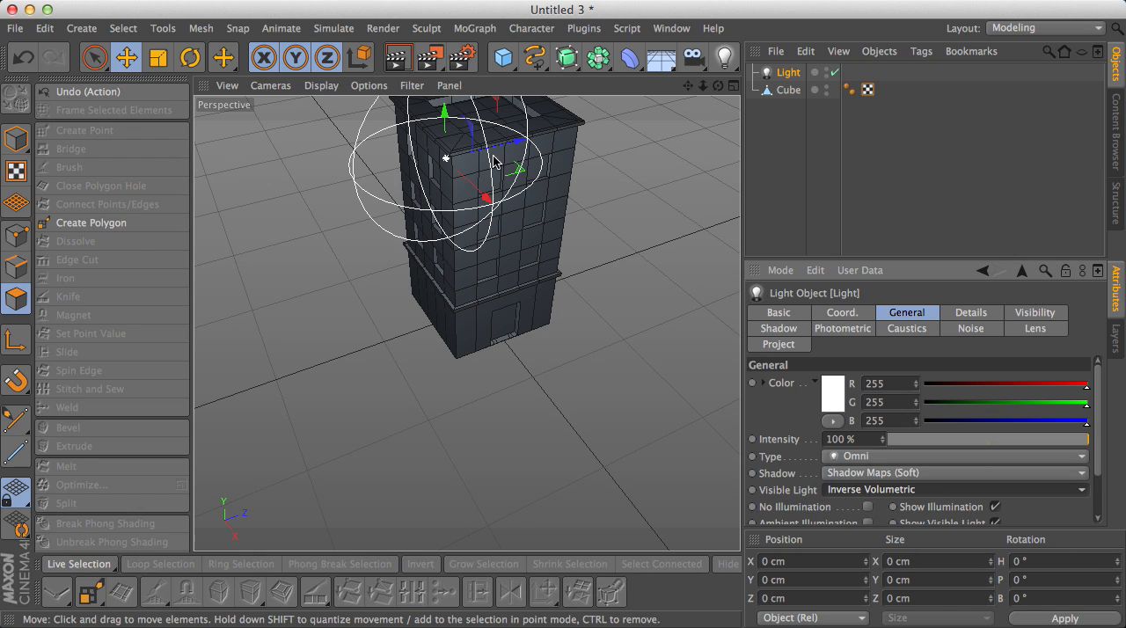
# - Move the light slightly farther out from the building and set its intensity to 140 %
pyautogui.moveTo(483, 195); pyautogui.dragTo(496, 209)
pyautogui.moveTo(883, 439); pyautogui.dragTo(882, 440)
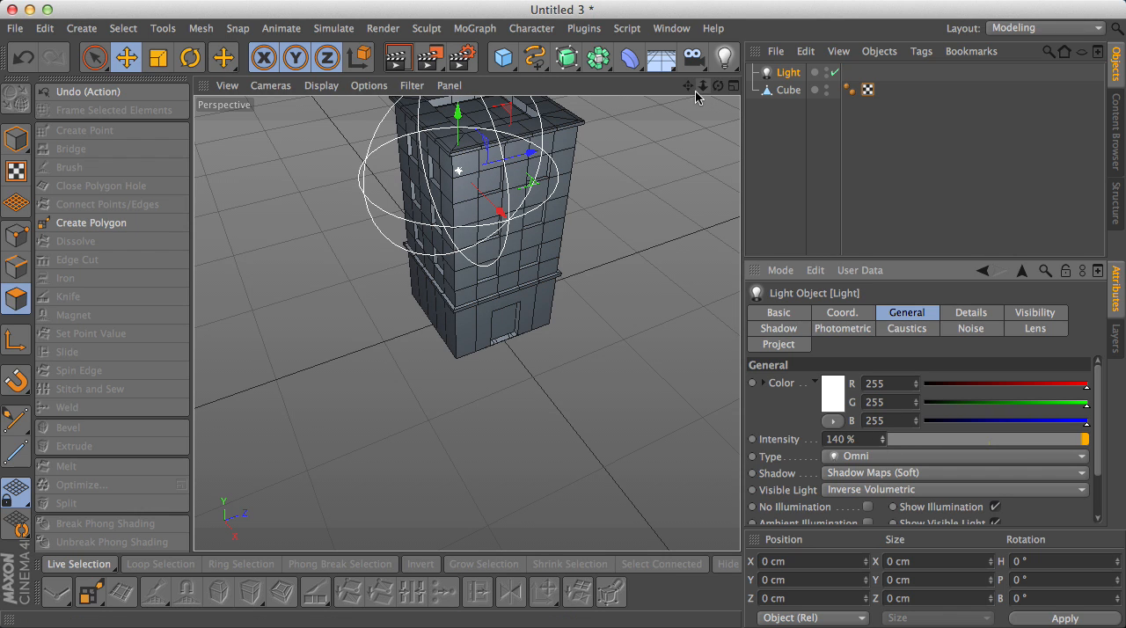
# - Frame the whole building and render the perspective view to check the lighting and recessed details
pyautogui.moveTo(689, 85); pyautogui.dragTo(616, 132)
pyautogui.moveTo(719, 86); pyautogui.dragTo(702, 48)
pyautogui.click(387, 60)
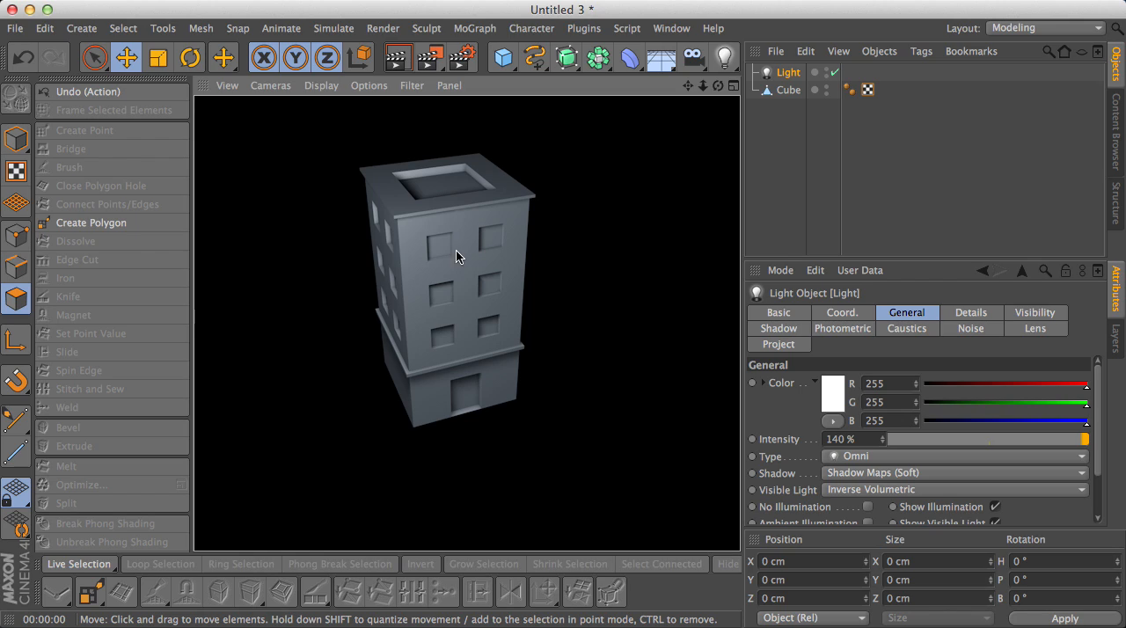
pyautogui.click(563, 315)
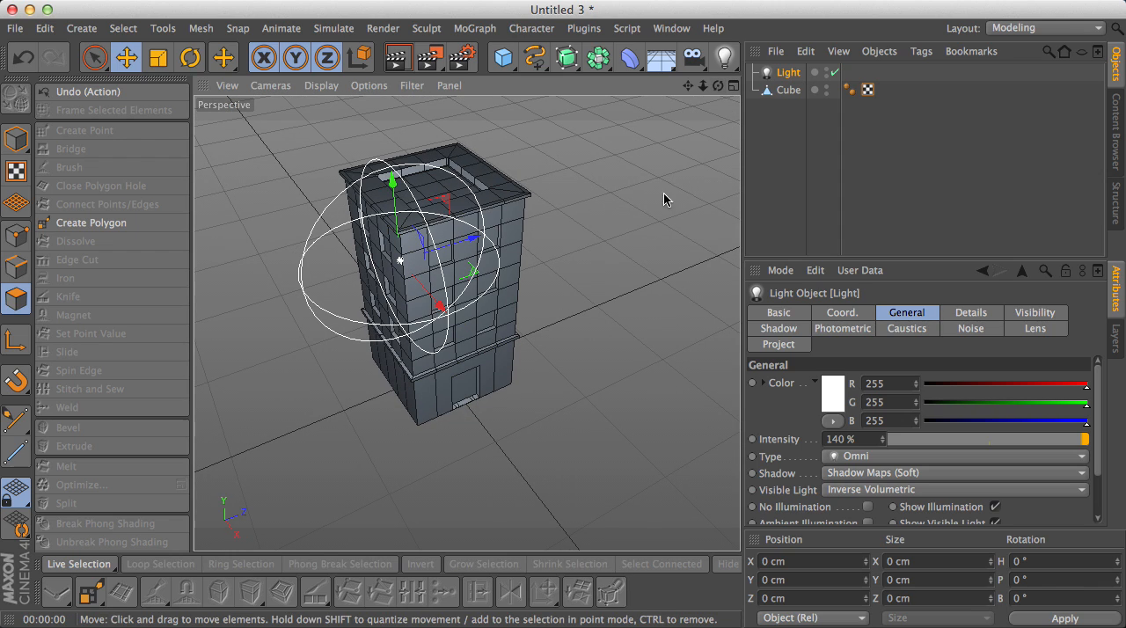
# - Disable the light object and hide it in the viewport and renders
pyautogui.click(763, 175)
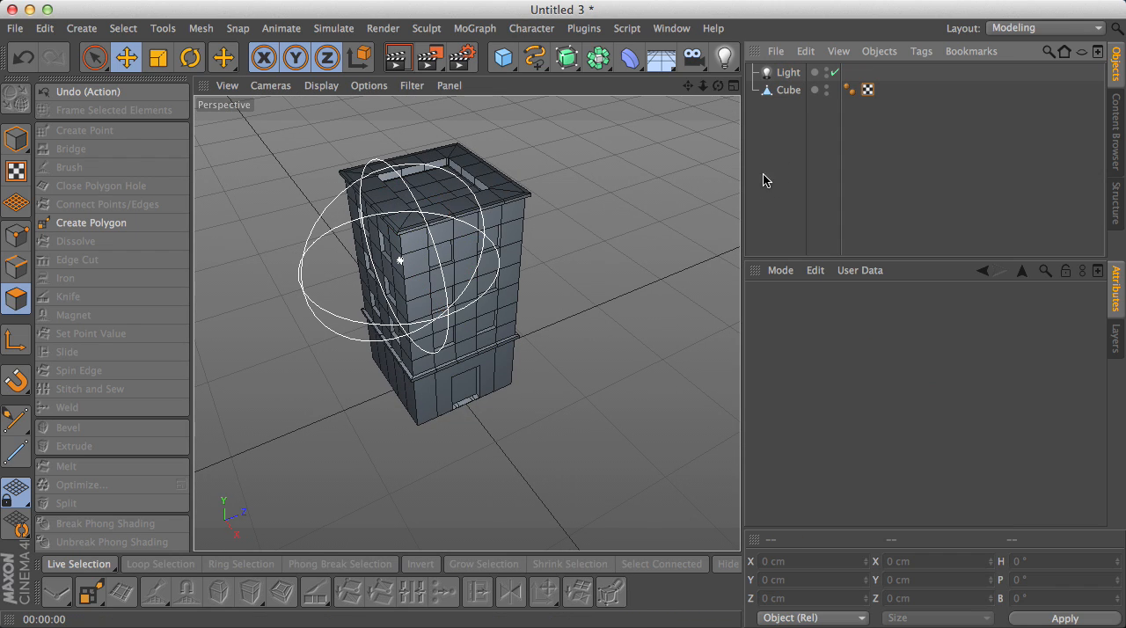
pyautogui.click(835, 73)
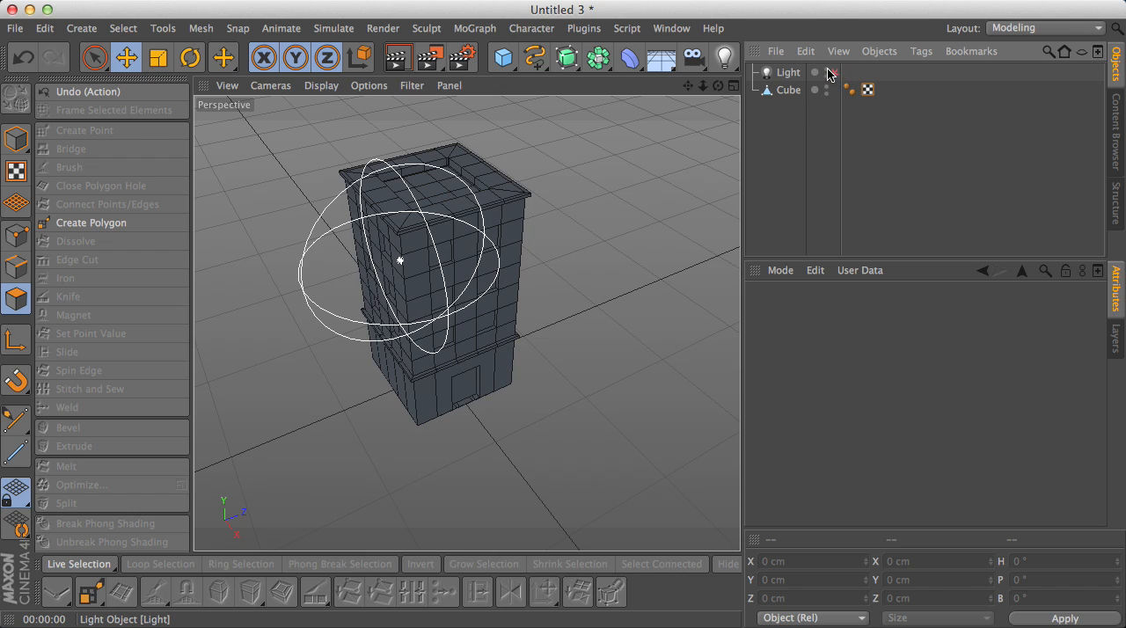
pyautogui.click(826, 70)
pyautogui.moveTo(718, 85); pyautogui.dragTo(468, 322)
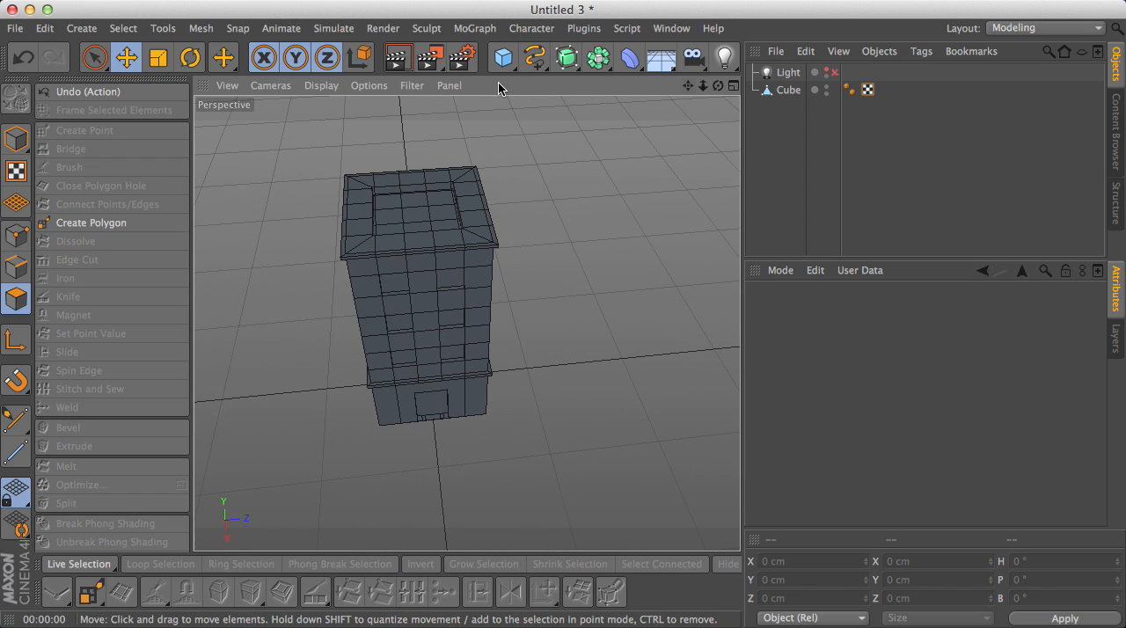